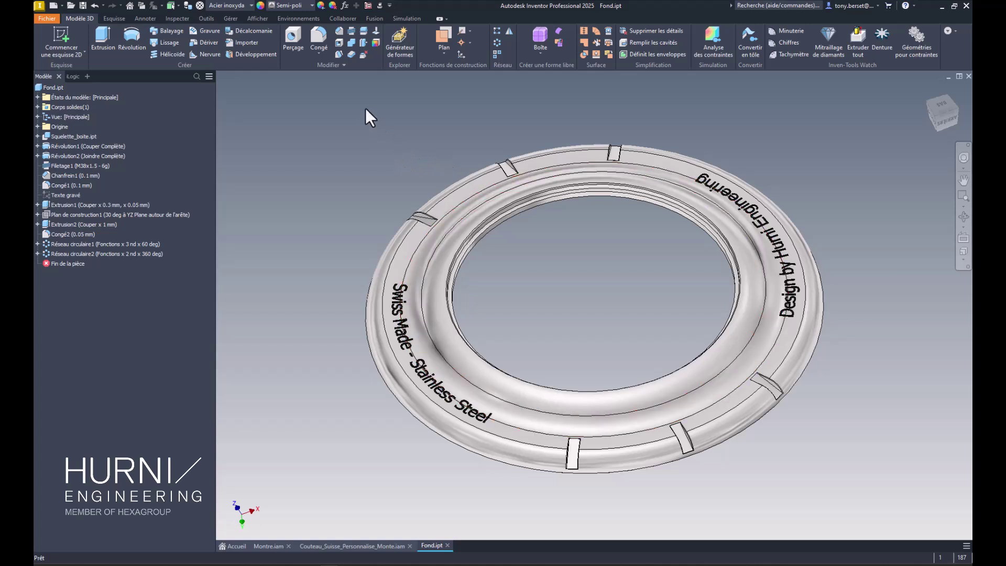
# Filter the part's parameters by "diam", "37" and "valeur:37" to find the engraving diameter.
pyautogui.click(344, 5)
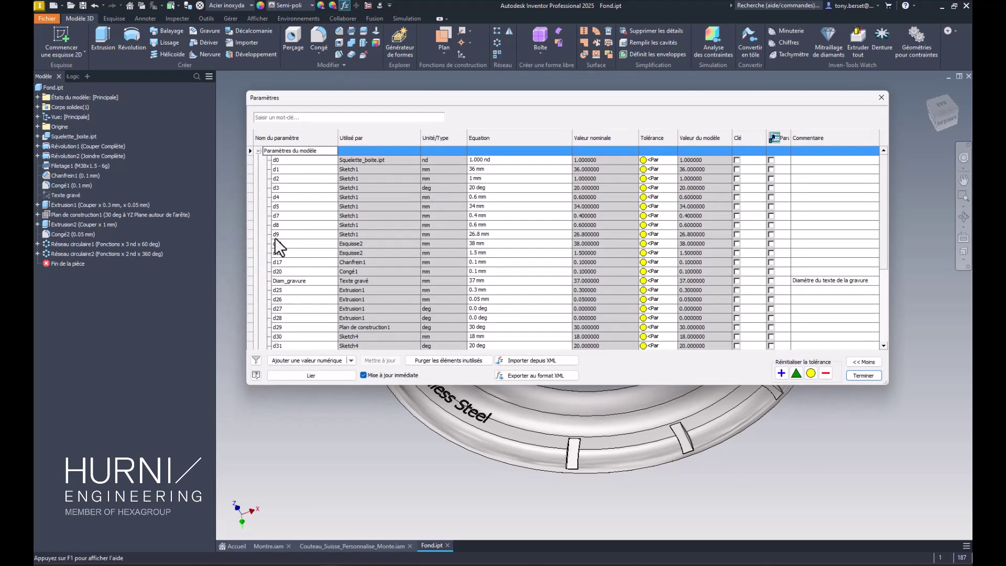
pyautogui.click(319, 117)
pyautogui.write('diam')
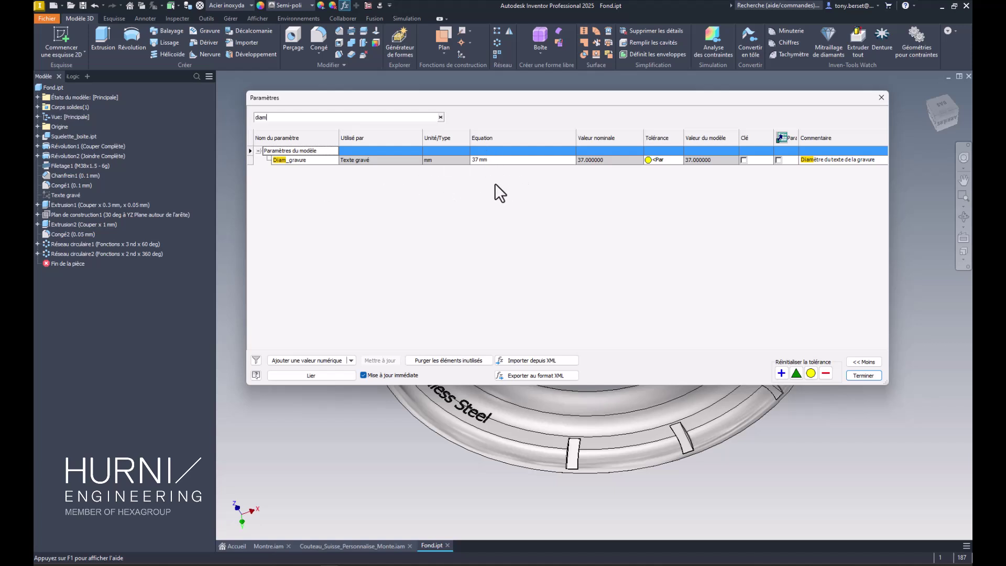
pyautogui.doubleClick(286, 118)
pyautogui.write('37')
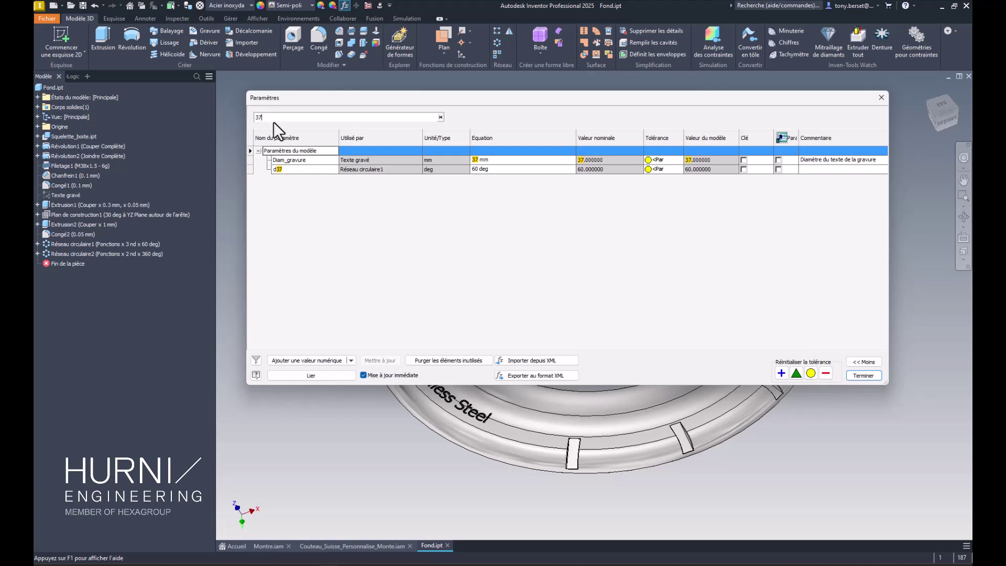
pyautogui.hotkey('ctrl', 'a')
pyautogui.write('valeur')
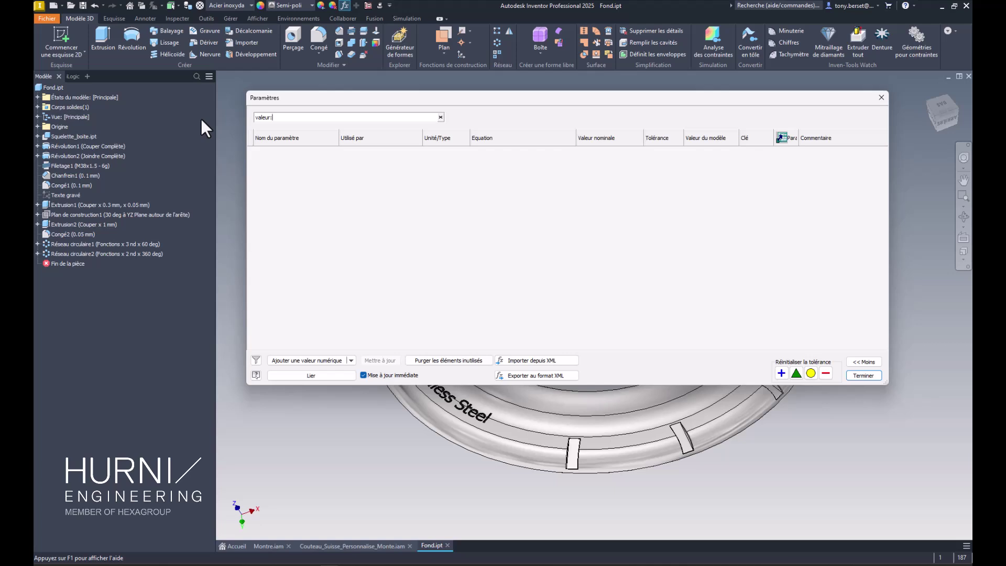
pyautogui.write(':37')
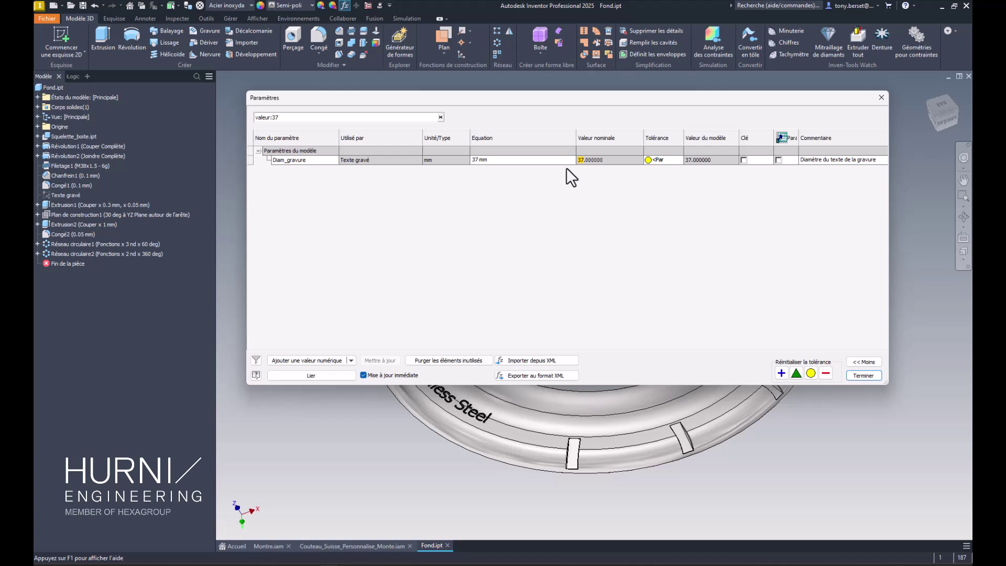
# Set the Diam_gravure parameter's equation to 38 mm and close the parameters.
pyautogui.click(498, 161)
pyautogui.write('38')
pyautogui.press('Return')
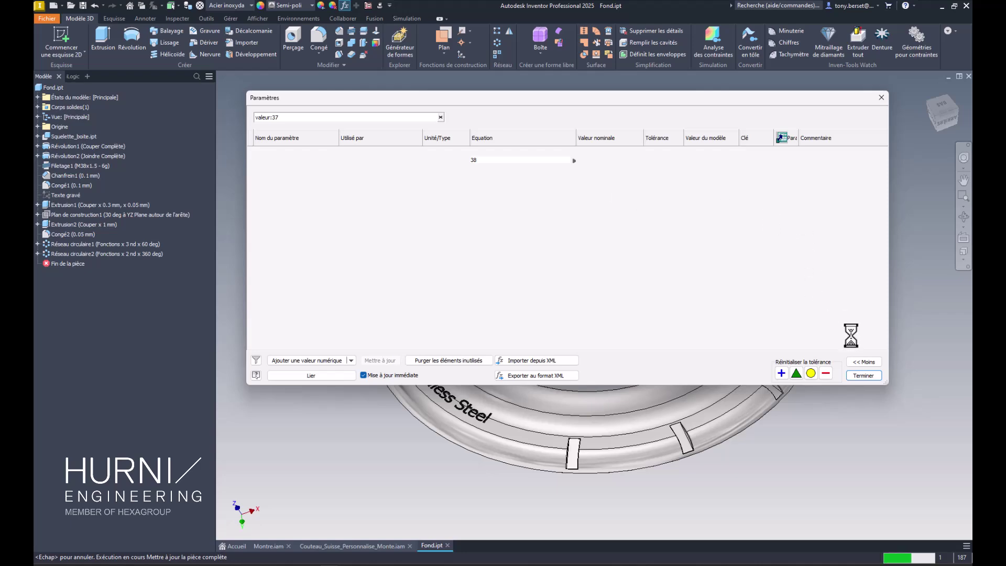
pyautogui.click(867, 376)
pyautogui.press('F4')
pyautogui.moveTo(852, 266)
pyautogui.mouseDown()
pyautogui.moveTo(853, 217)
pyautogui.moveTo(846, 279)
pyautogui.moveTo(844, 251)
pyautogui.mouseUp()
pyautogui.press('Escape')
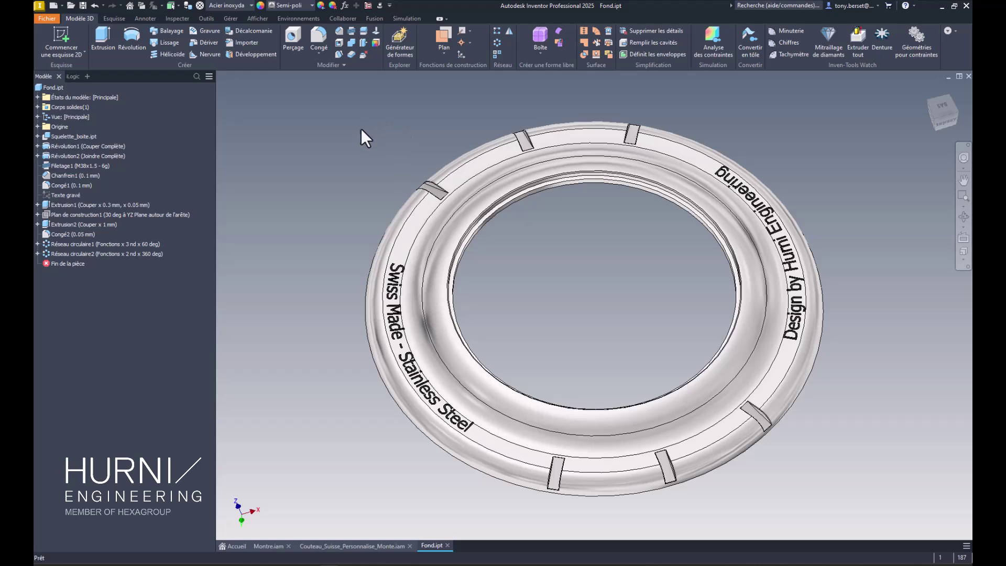
# Edit the Texte gravé sketch and extend its first text to "Swiss Made - Stainless Steel -".
pyautogui.moveTo(341, 191)
pyautogui.keyDown('shift'); pyautogui.mouseDown(button='middle')
pyautogui.moveTo(341, 180)
pyautogui.moveTo(337, 195)
pyautogui.mouseUp(button='middle'); pyautogui.keyUp('shift')
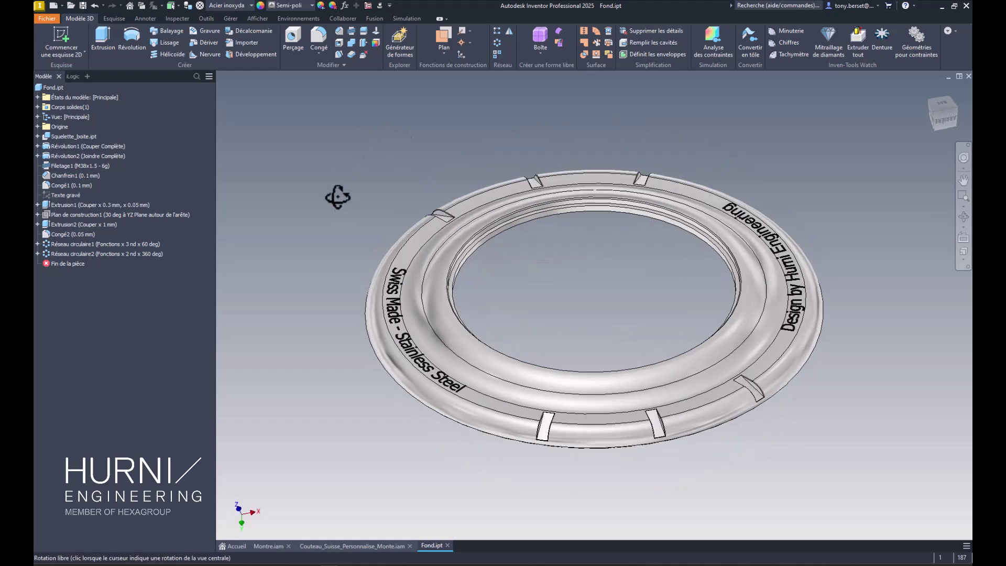
pyautogui.doubleClick(61, 193)
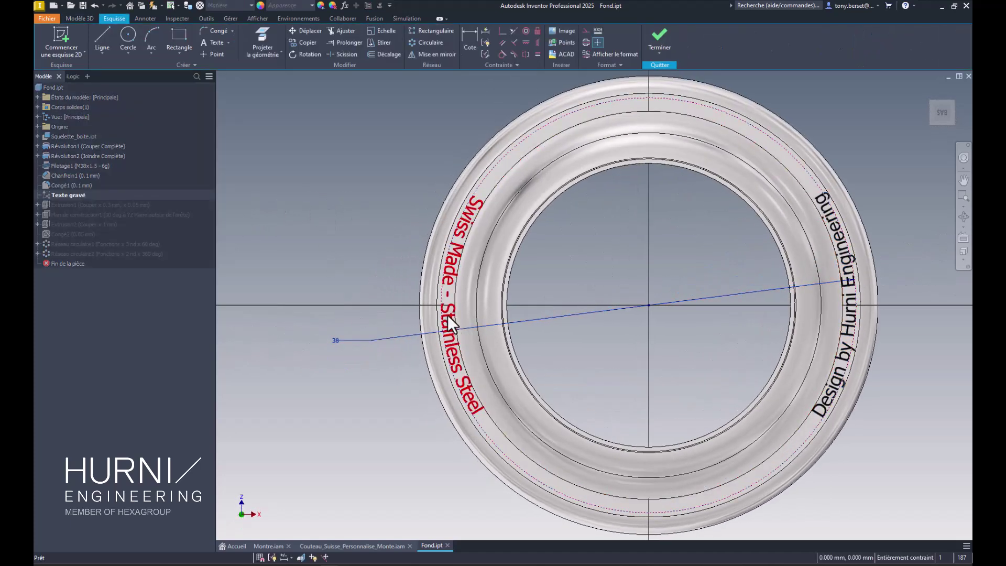
pyautogui.doubleClick(448, 320)
pyautogui.click(762, 260)
pyautogui.write('Swiss Made - Stainless Steel -')
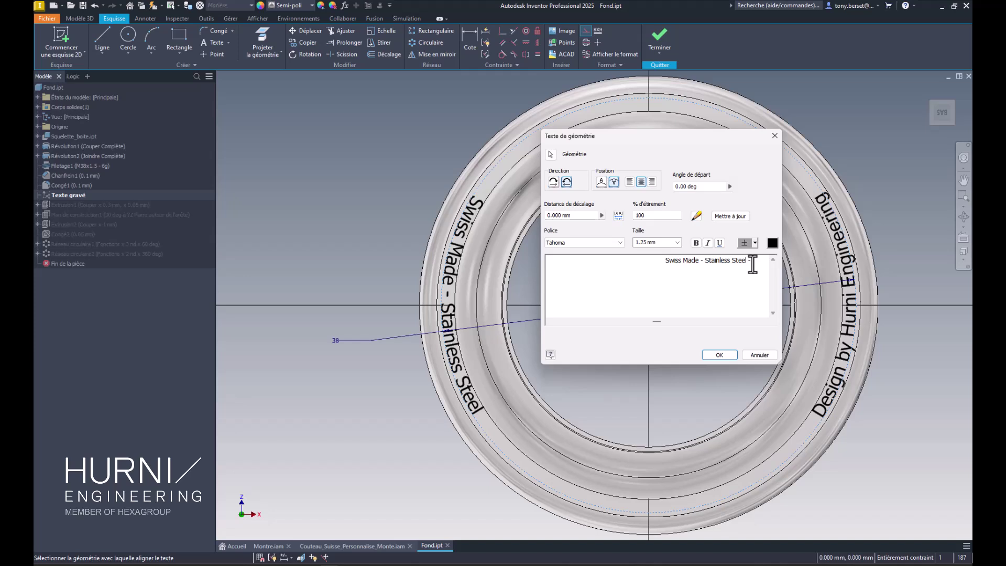
# Append the standard iProperty DESCRIPTION to the "Swiss Made" text and finish the sketch.
pyautogui.click(696, 216)
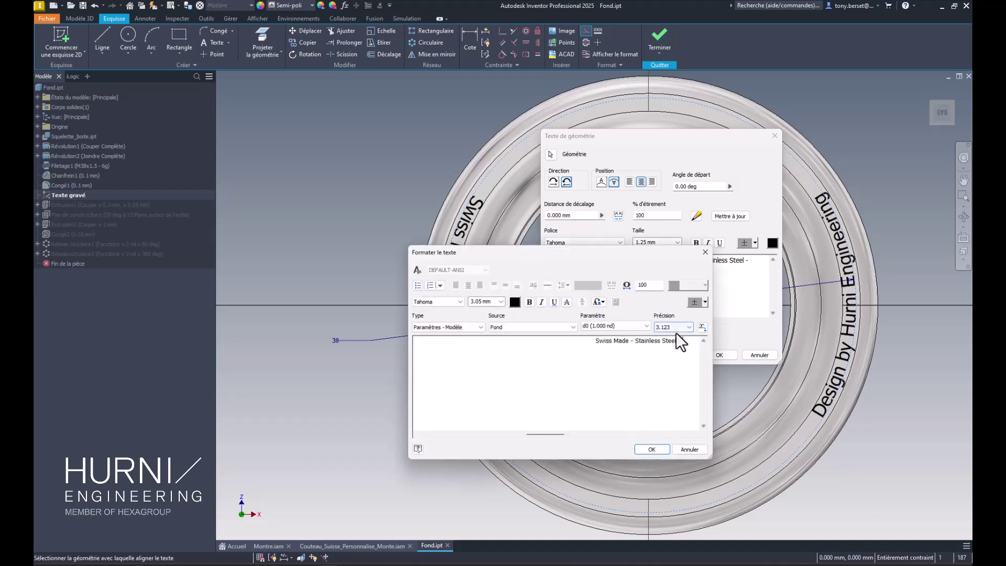
pyautogui.click(434, 327)
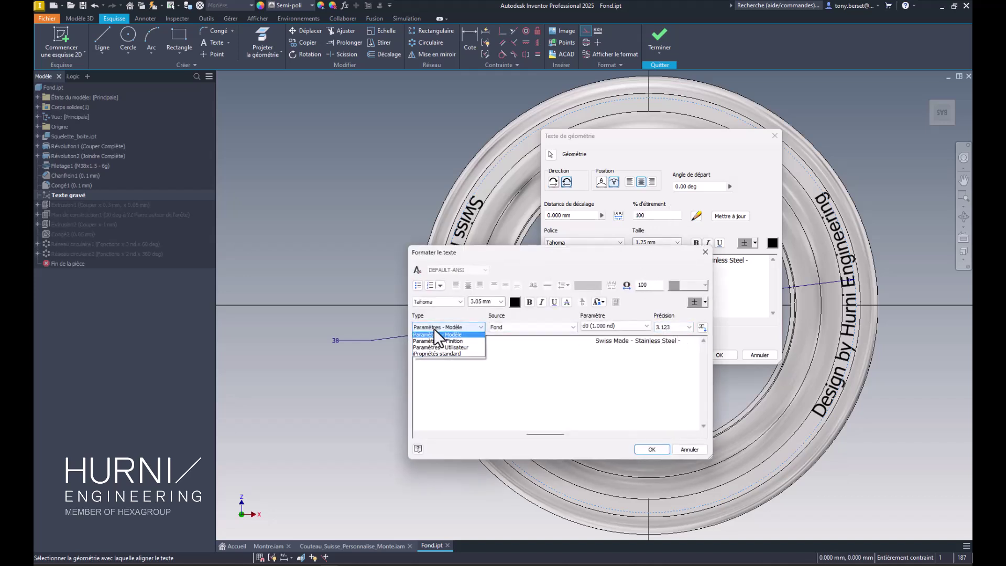
pyautogui.click(428, 356)
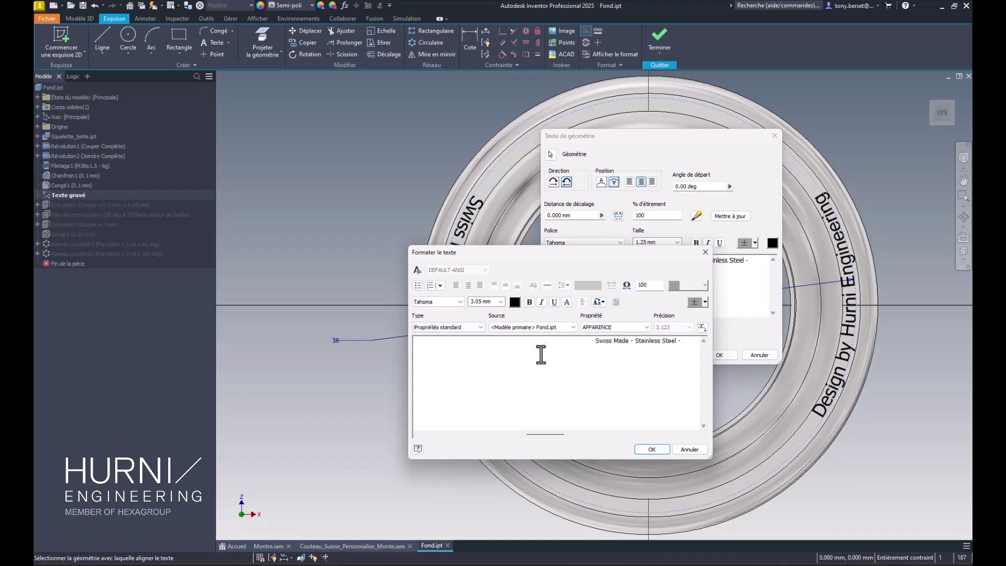
pyautogui.click(608, 327)
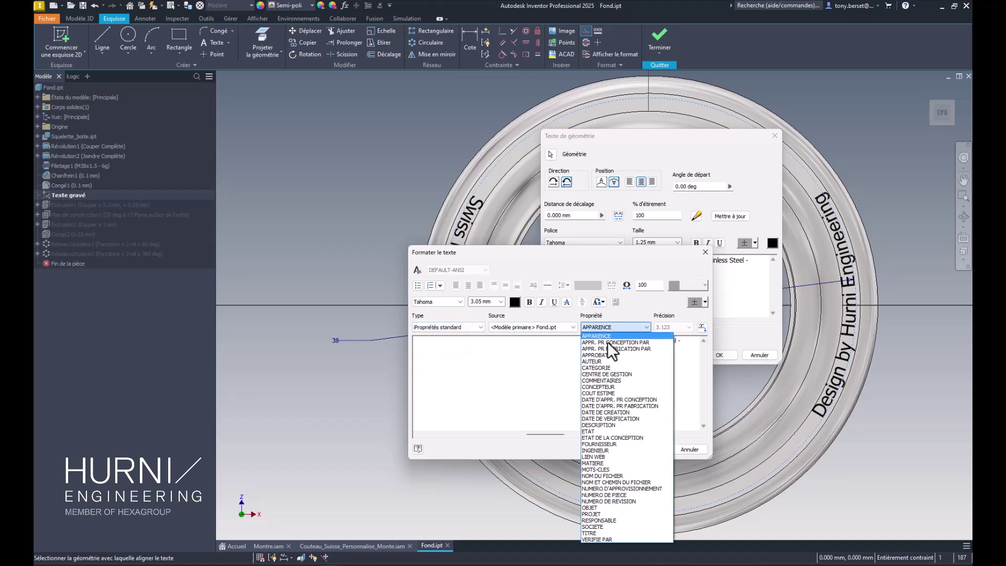
pyautogui.click(611, 424)
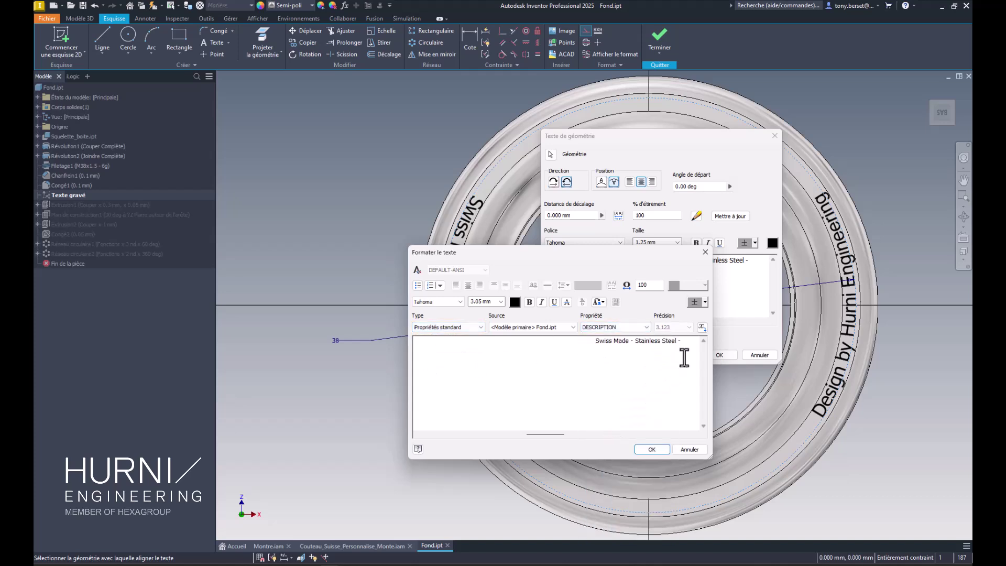
pyautogui.click(701, 327)
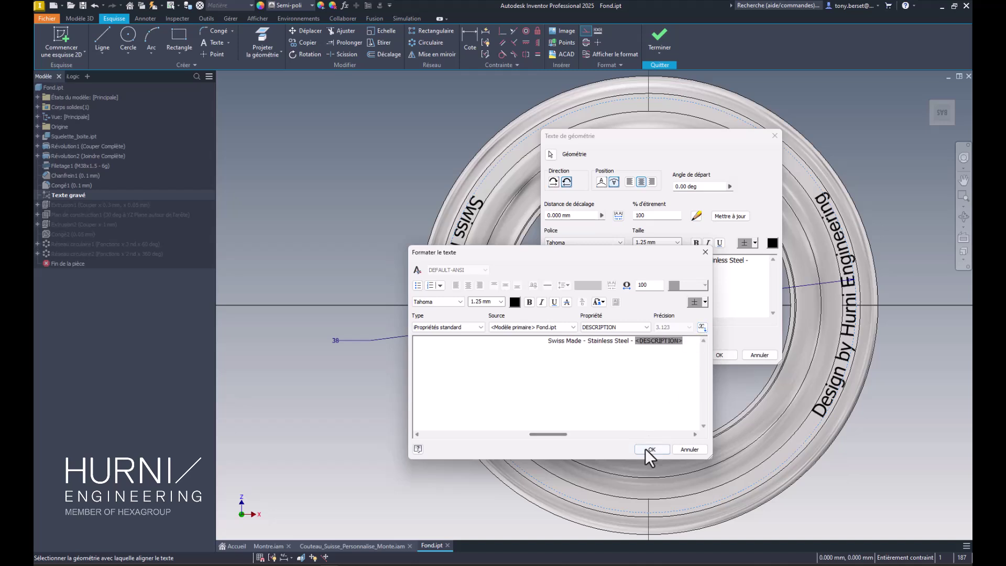
pyautogui.click(650, 449)
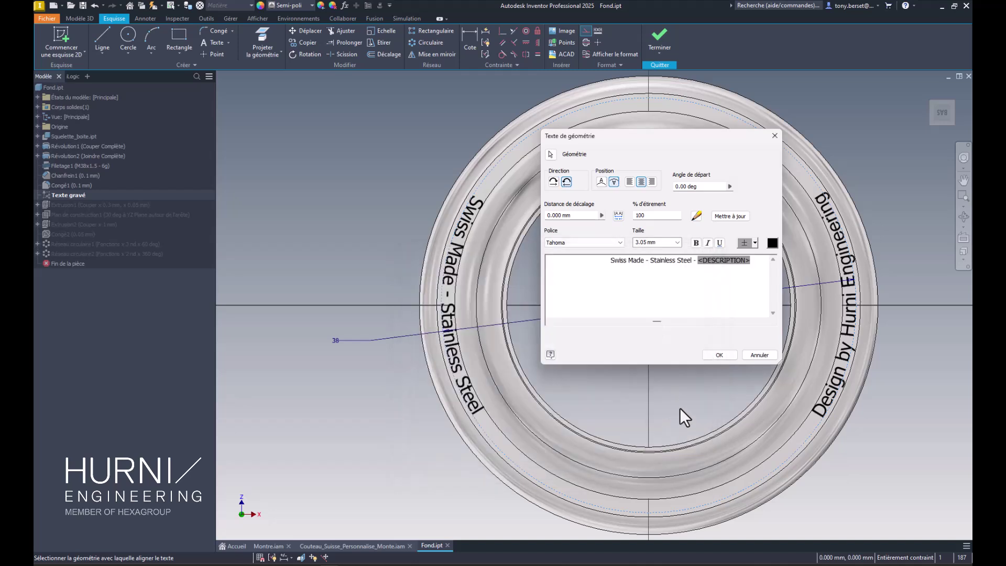
pyautogui.click(719, 354)
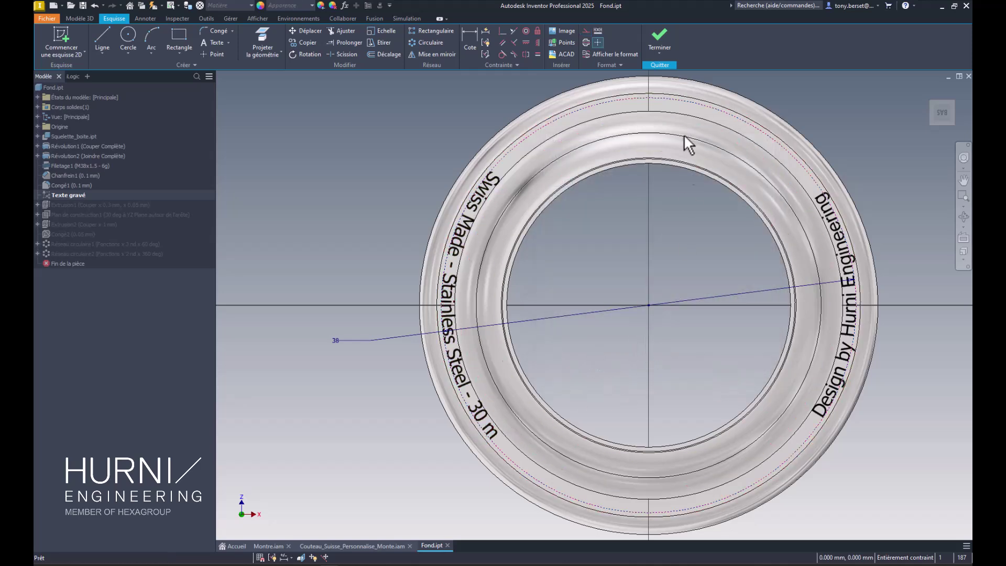
pyautogui.click(668, 41)
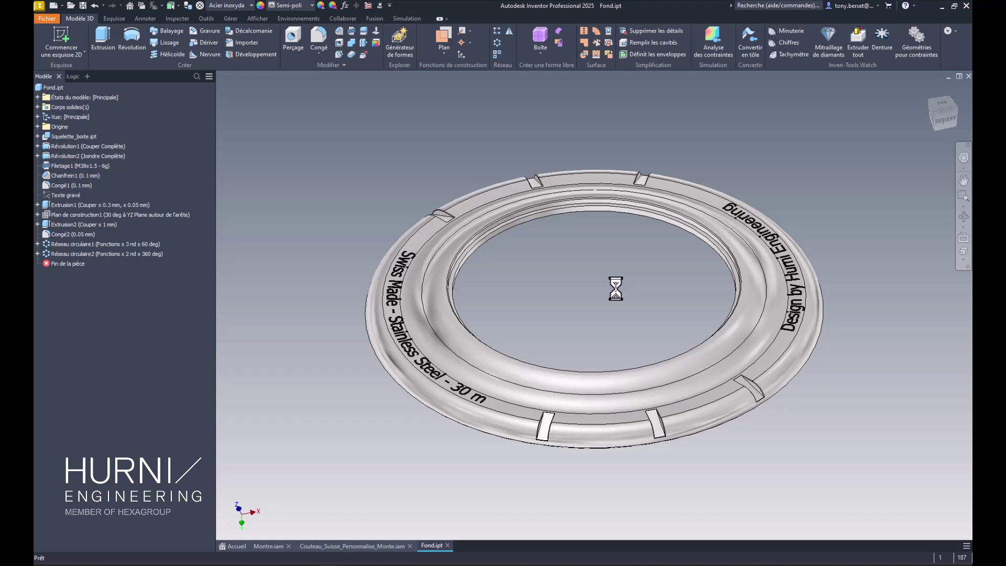
pyautogui.moveTo(616, 289)
pyautogui.keyDown('shift'); pyautogui.mouseDown(button='middle')
pyautogui.moveTo(607, 314)
pyautogui.moveTo(615, 309)
pyautogui.mouseUp(button='middle'); pyautogui.keyUp('shift')
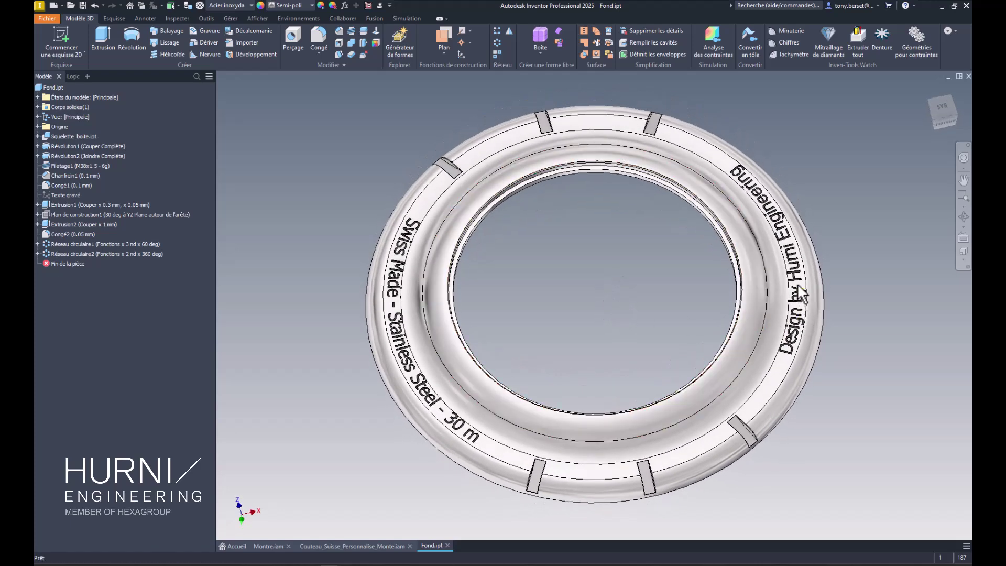
# Try shortening the other engraved text to "Design by H/E", and cancel the sketch edit.
pyautogui.doubleClick(64, 195)
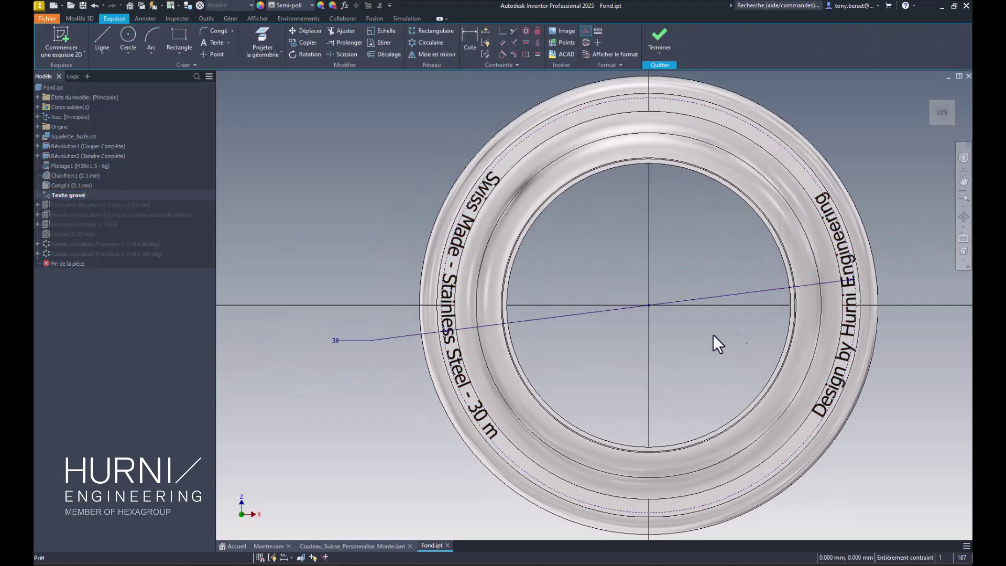
pyautogui.doubleClick(852, 278)
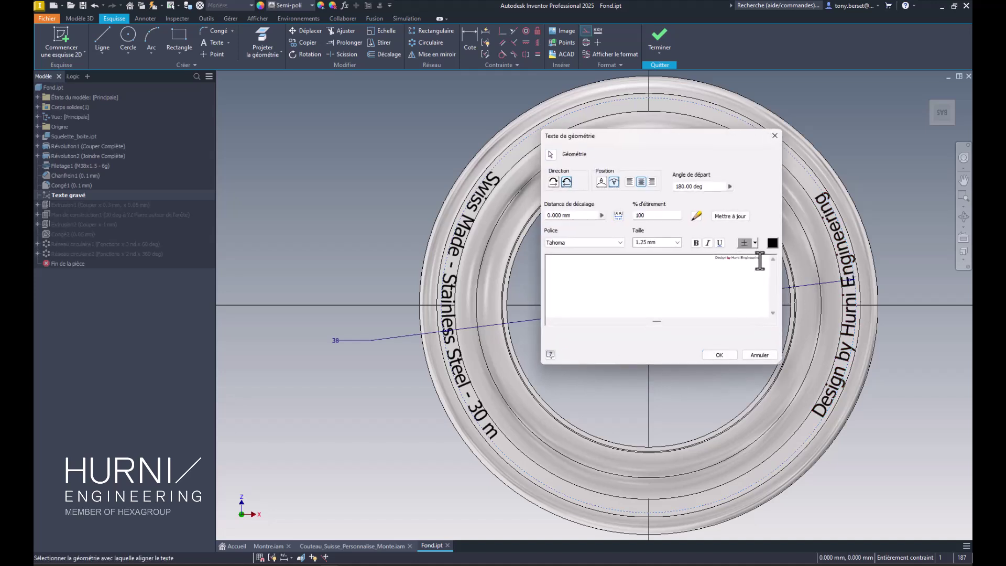
pyautogui.moveTo(758, 261); pyautogui.dragTo(708, 264)
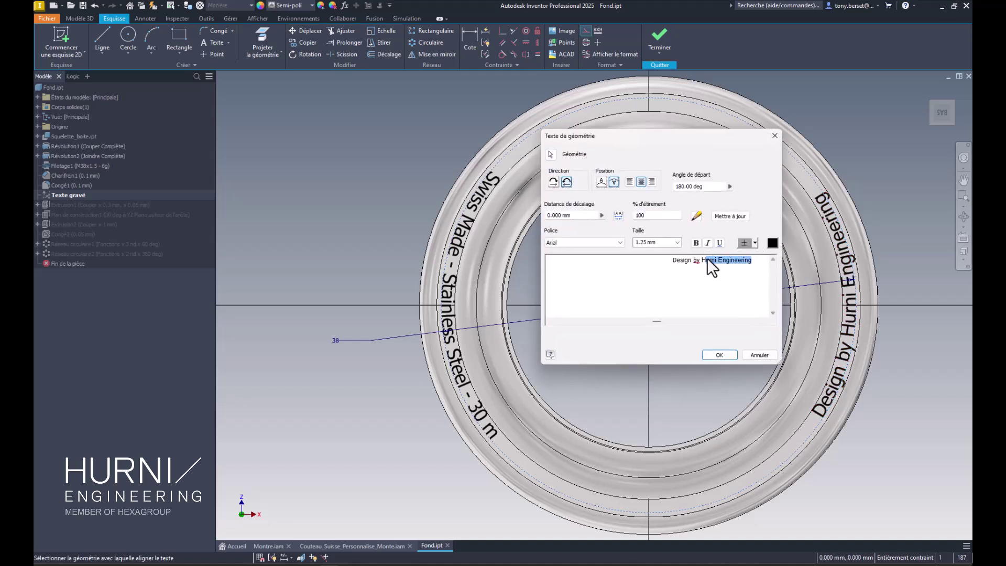
pyautogui.write('/E')
pyautogui.click(719, 354)
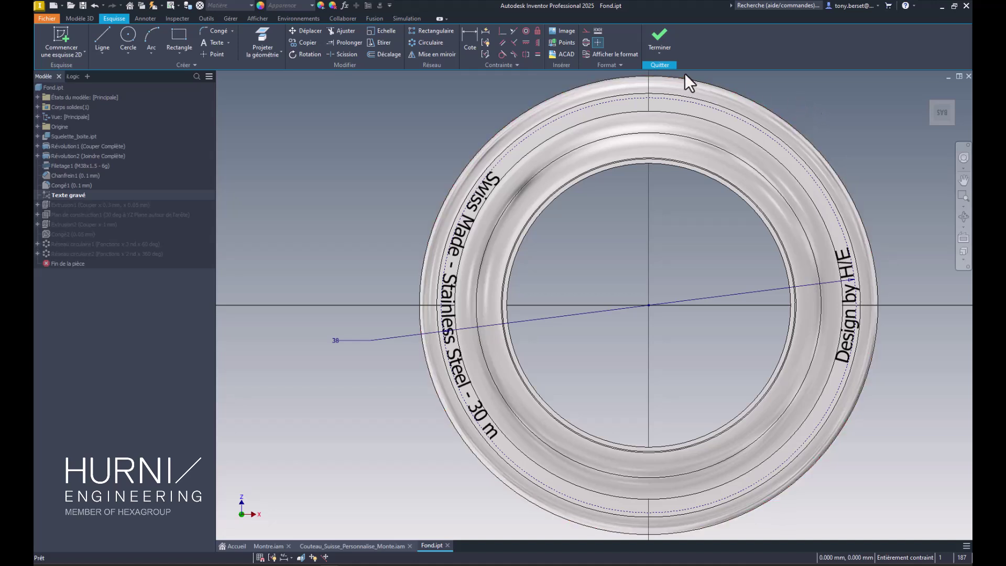
pyautogui.click(664, 55)
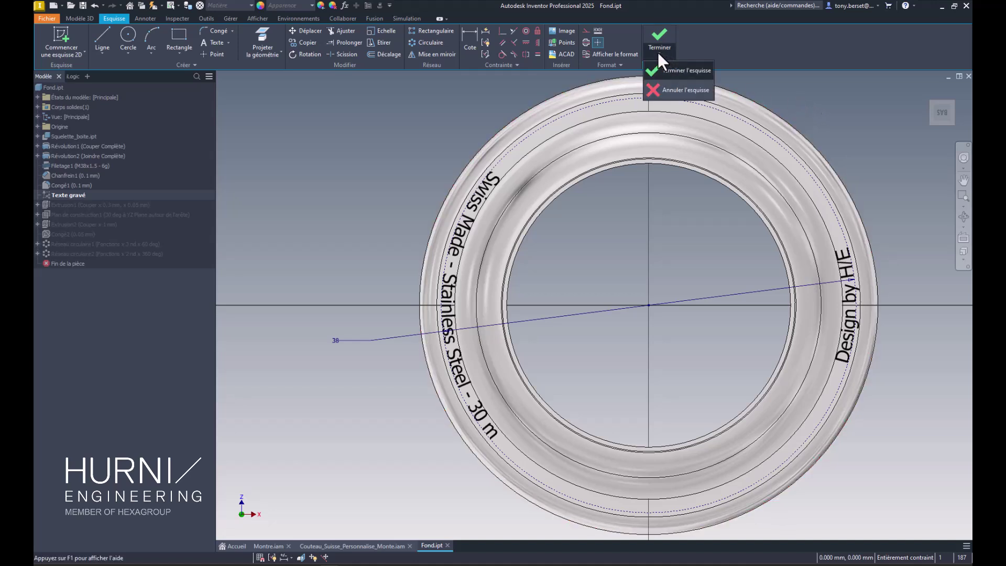
pyautogui.click(678, 92)
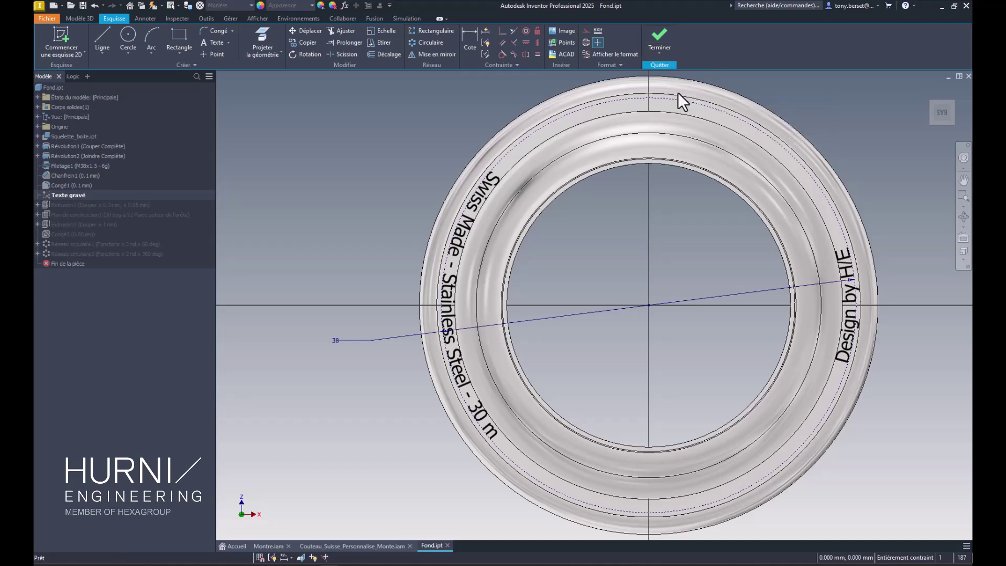
pyautogui.keyDown('shift'); pyautogui.moveTo(702, 323); pyautogui.dragTo(697, 289, button='middle'); pyautogui.keyUp('shift')
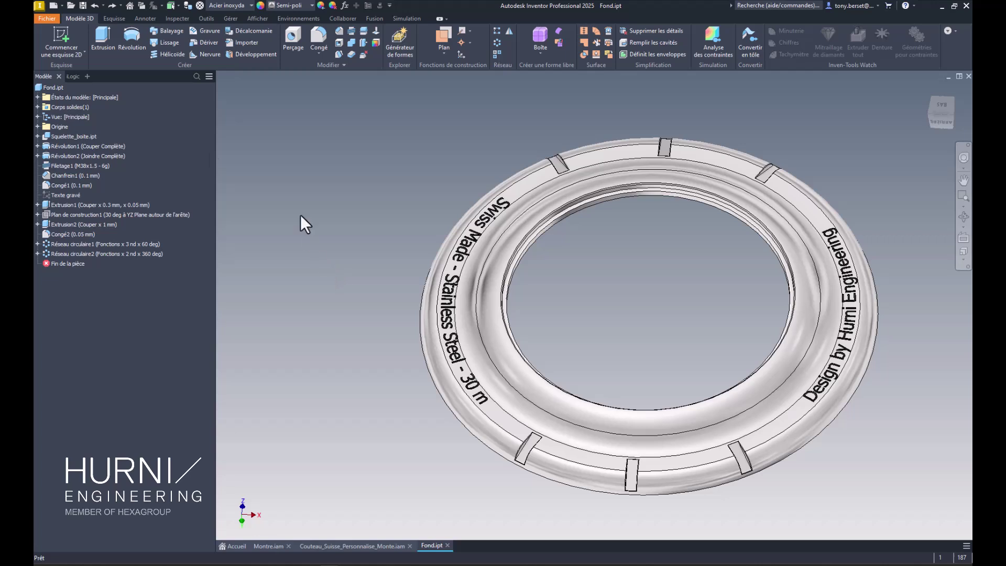
# Start a 2D sketch on the ring's flat engraved face and project that face's geometry.
pyautogui.click(61, 33)
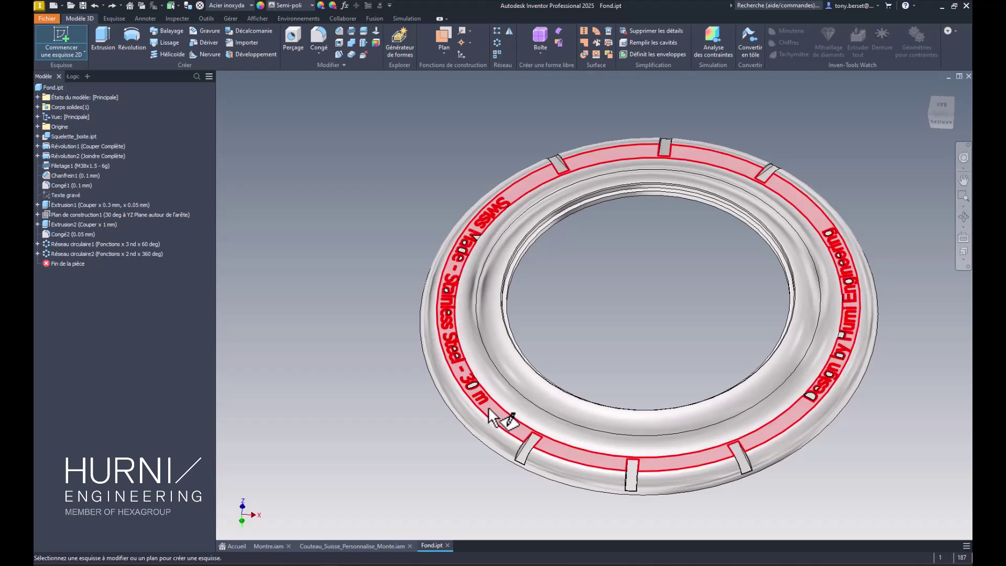
pyautogui.click(417, 435)
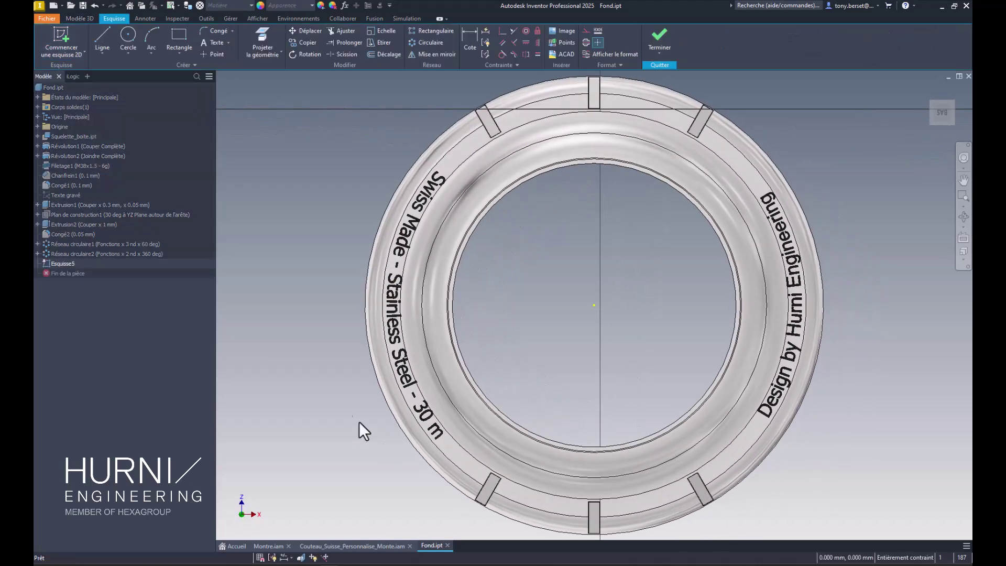
pyautogui.click(263, 38)
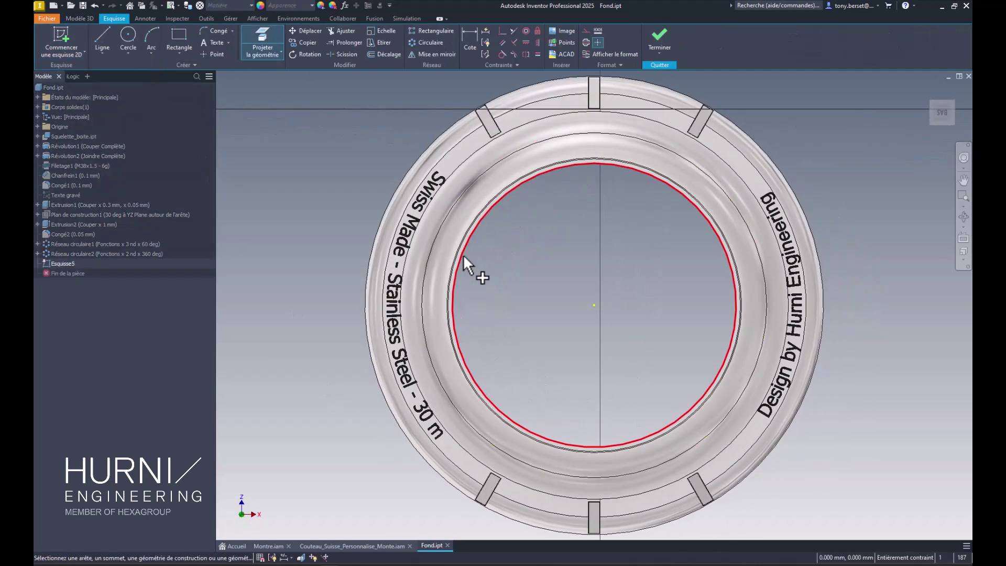
pyautogui.click(456, 461)
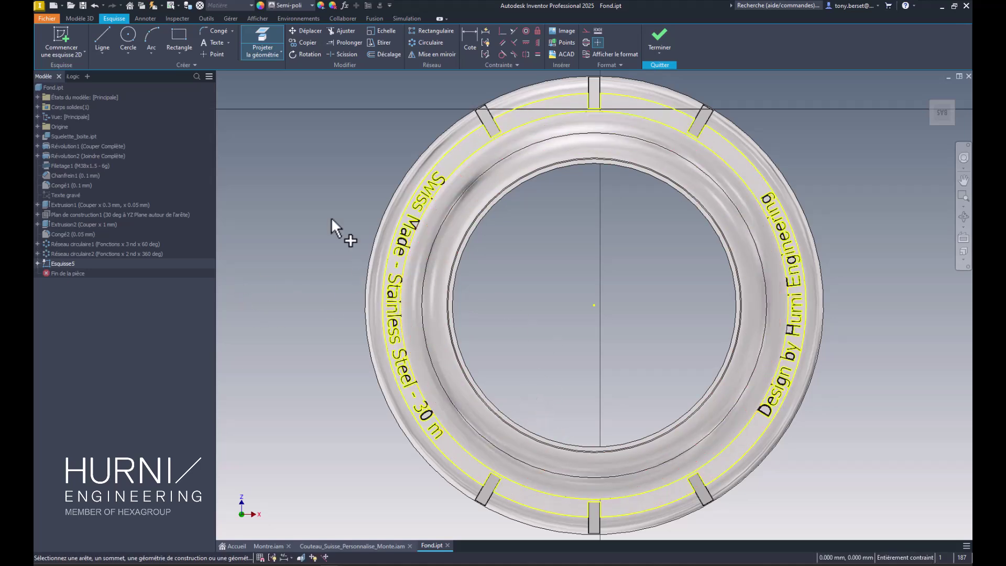
# Draw a circle concentric with the ring and dimension it 0.8 mm from the engraved band's inner edge.
pyautogui.click(131, 33)
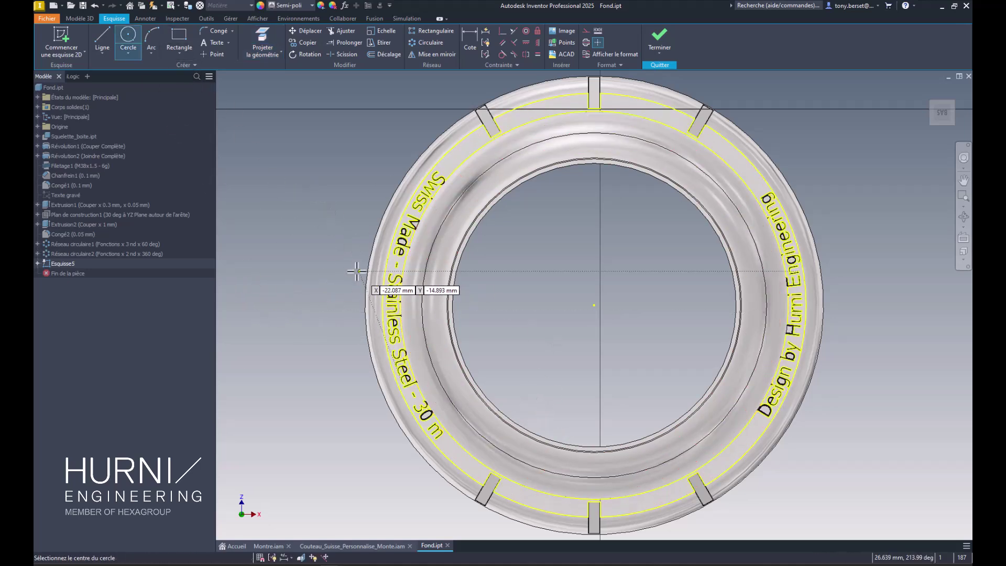
pyautogui.click(594, 306)
pyautogui.click(440, 436)
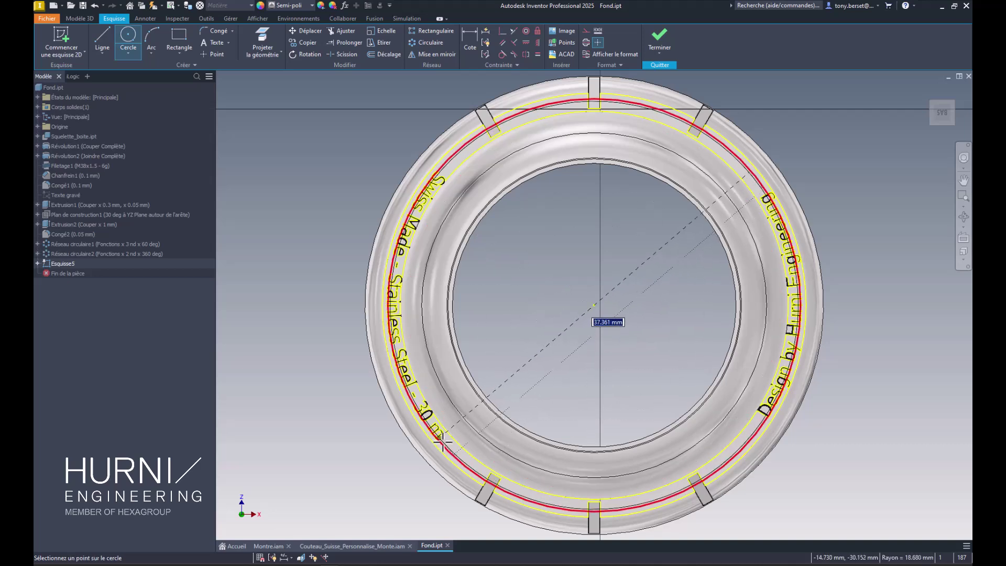
pyautogui.hotkey('ctrl', 'z')
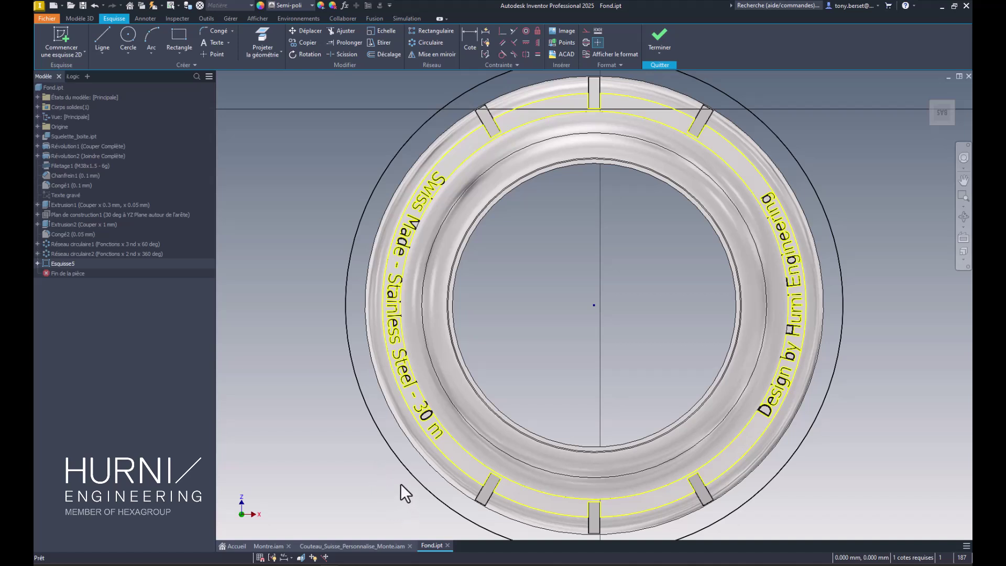
pyautogui.press('d')
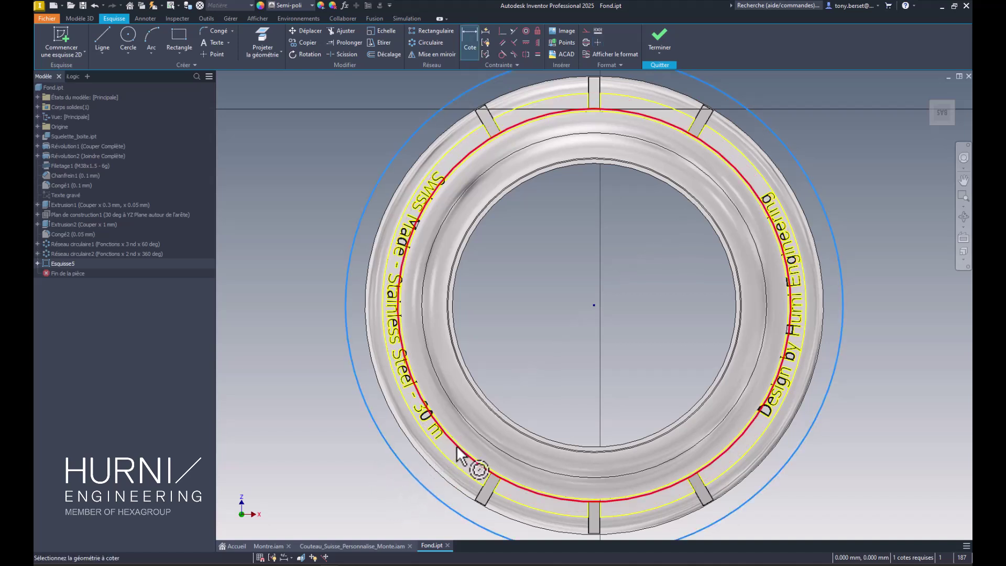
pyautogui.click(458, 447)
pyautogui.click(516, 397)
pyautogui.write('0.8')
pyautogui.press('Return')
# Convert the concentric circle running through the engraved band to construction geometry.
pyautogui.scroll(5, 442, 471)
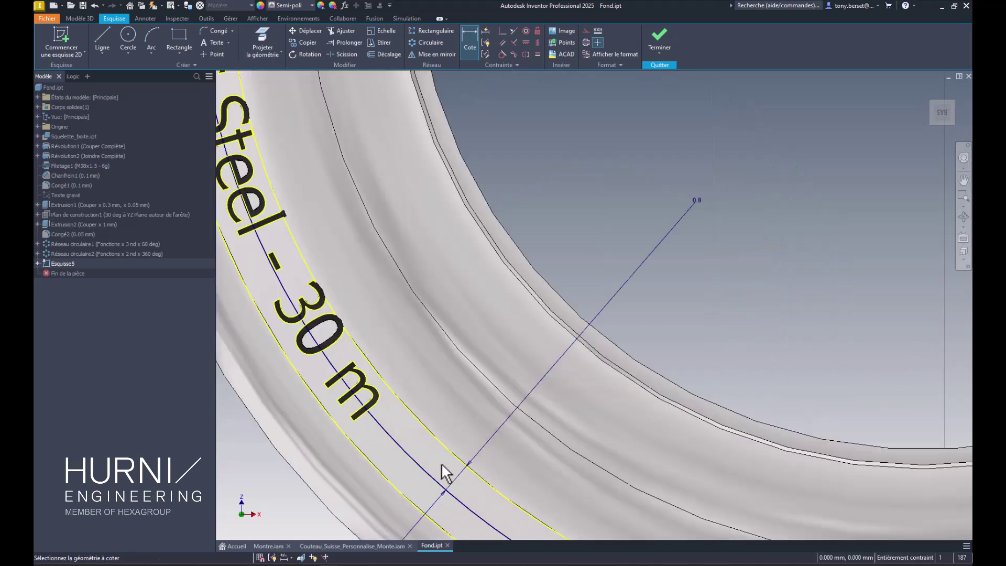
pyautogui.moveTo(442, 474); pyautogui.dragTo(481, 411, button='middle')
pyautogui.click(469, 437)
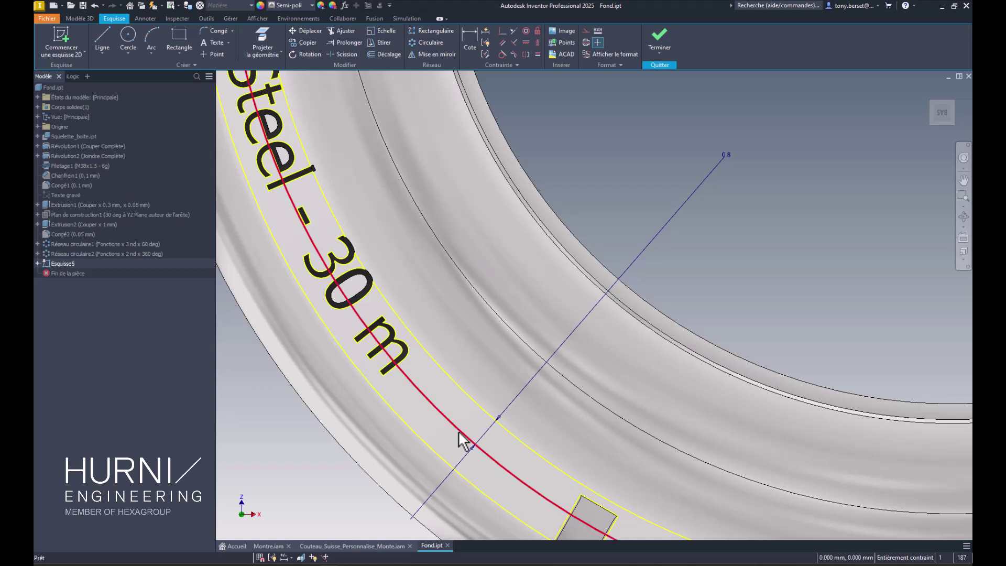
pyautogui.rightClick(458, 431)
pyautogui.click(491, 429)
# Draw a 0.9 mm diameter circle centred on the construction circle, just after the "30 m" text.
pyautogui.press('c')
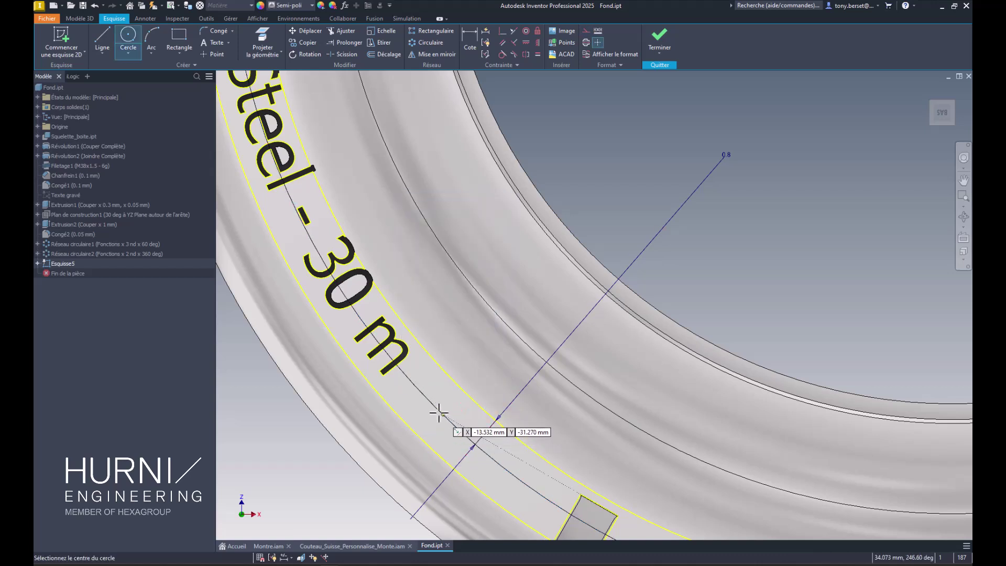
pyautogui.click(434, 406)
pyautogui.write('0.9')
pyautogui.press('Return')
pyautogui.press('Escape')
# Add a 10.5° angular dimension about the ring's centre between the small circle and the adjacent notch's midpoint, and finish the sketch.
pyautogui.click(474, 41)
pyautogui.scroll(5, 535, 299)
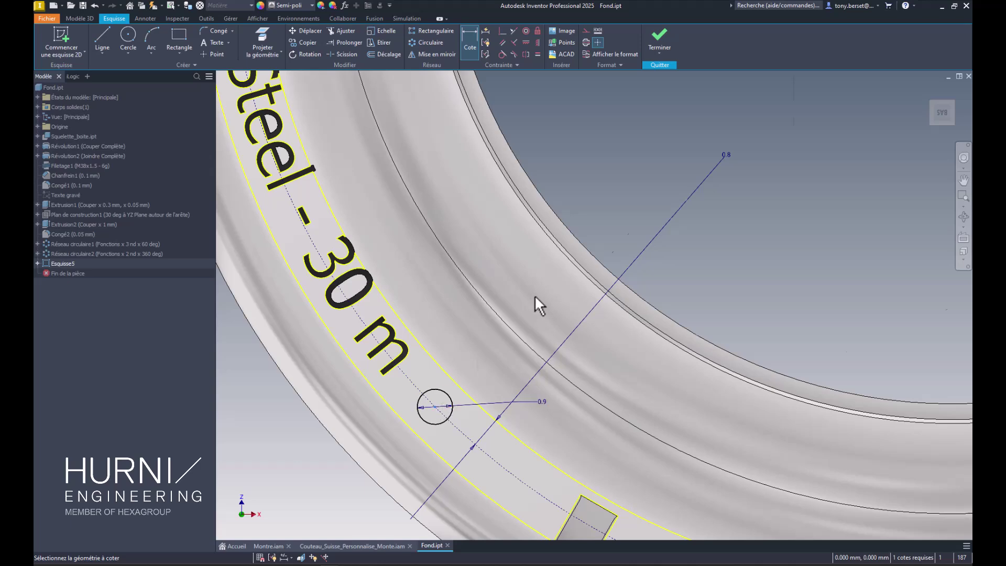
pyautogui.click(636, 207)
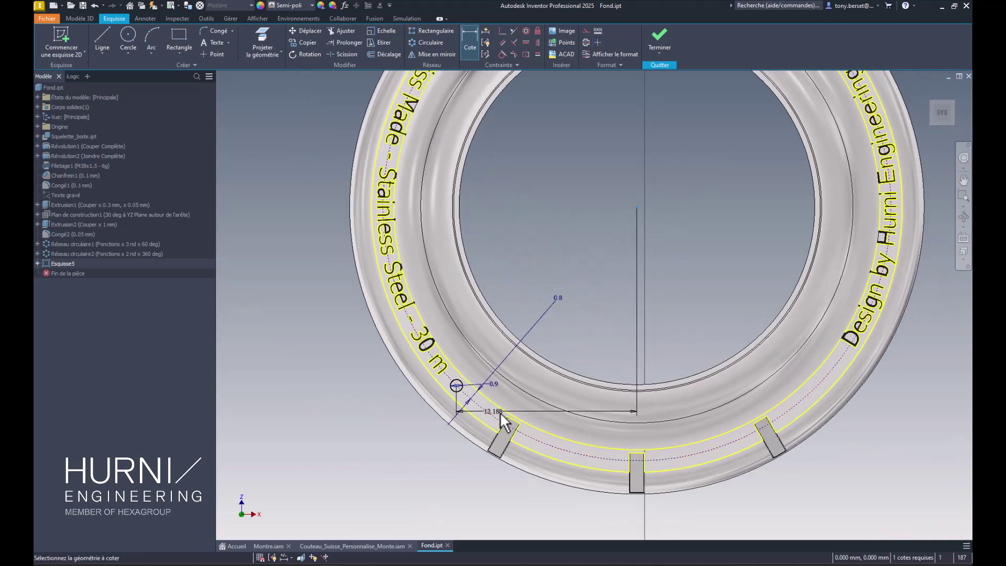
pyautogui.click(514, 420)
pyautogui.click(533, 335)
pyautogui.write('10.5')
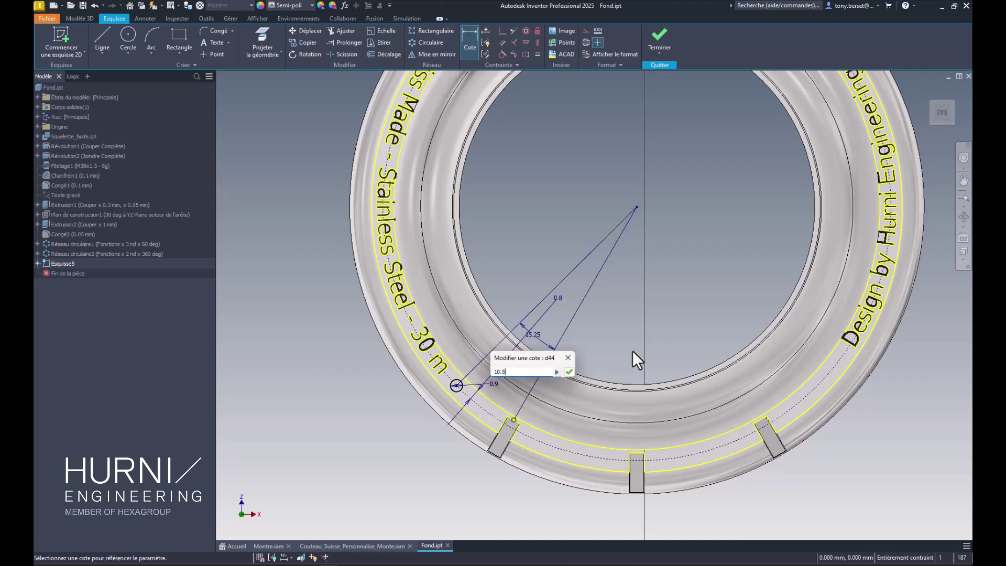
pyautogui.press('Return')
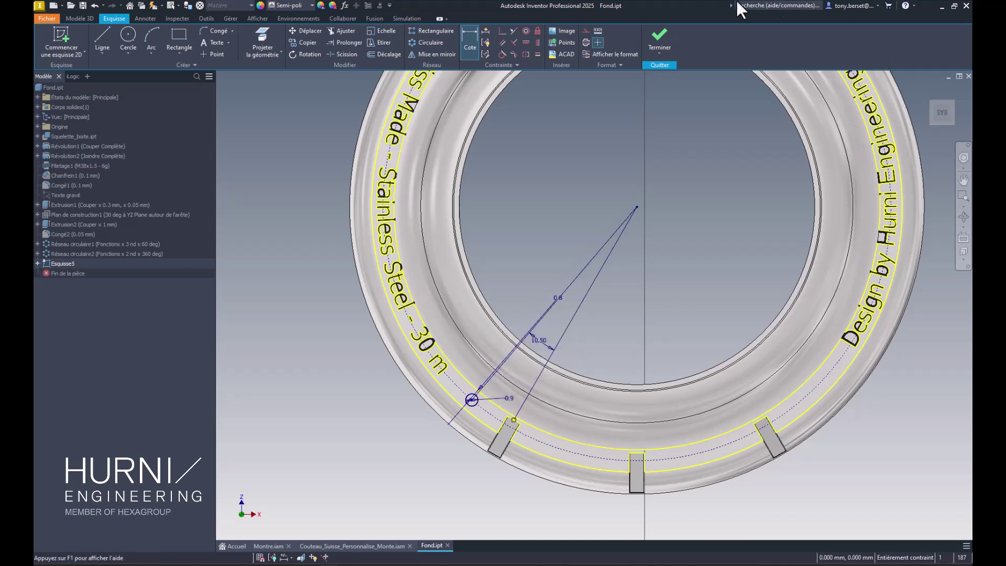
pyautogui.click(660, 35)
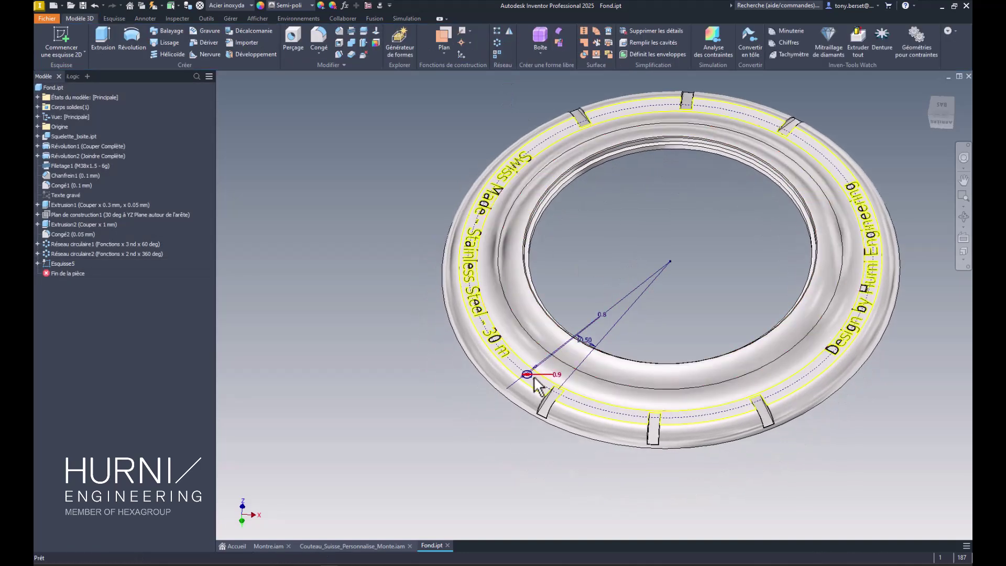
# Reopen Esquisse5 and set up a circular pattern of the small circle about the ring's centre with 40 instances over 360°.
pyautogui.click(63, 263)
pyautogui.doubleClick(65, 263)
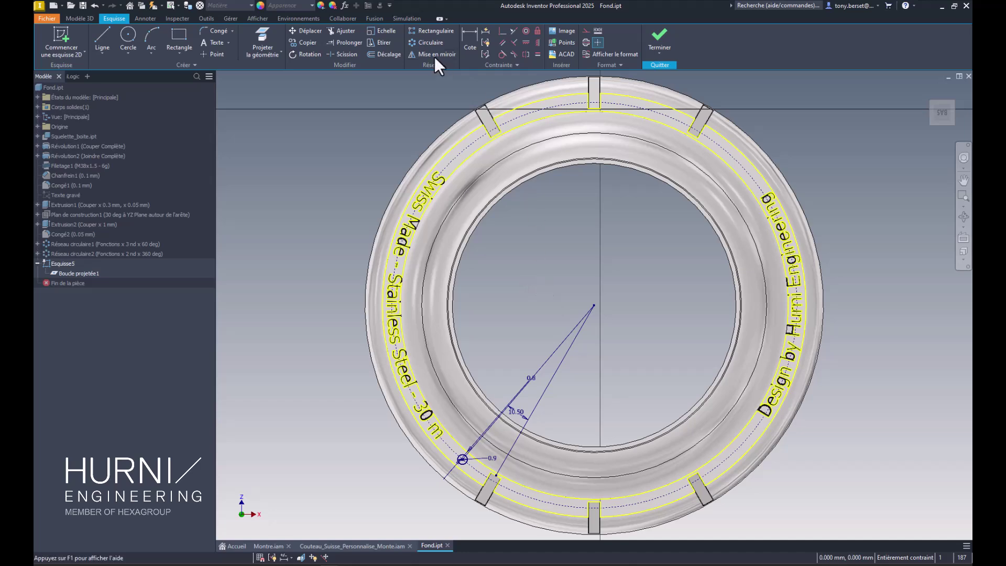
pyautogui.click(428, 43)
pyautogui.moveTo(527, 297); pyautogui.dragTo(559, 196, button='middle')
pyautogui.scroll(3, 530, 360)
pyautogui.click(517, 332)
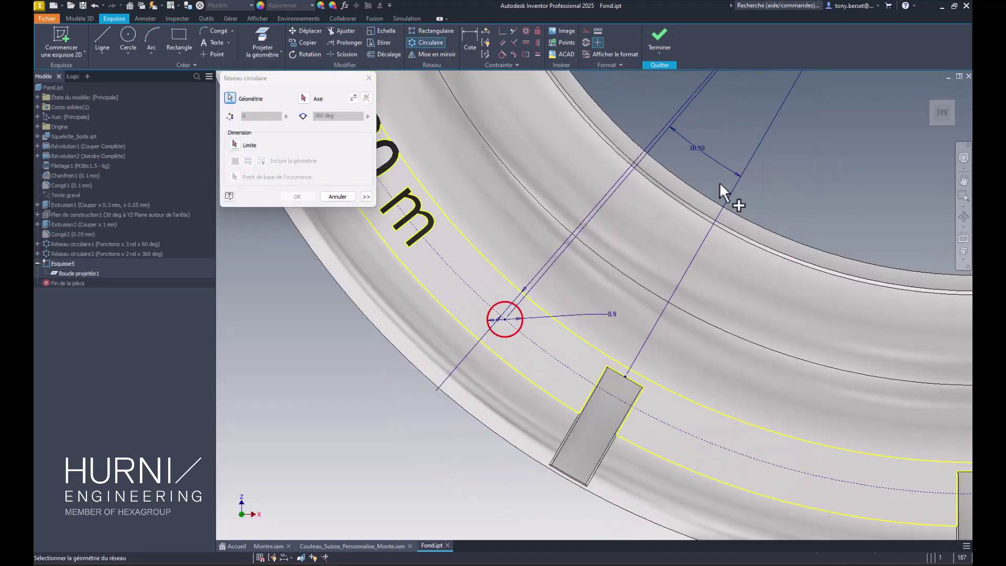
pyautogui.scroll(-5, 719, 173)
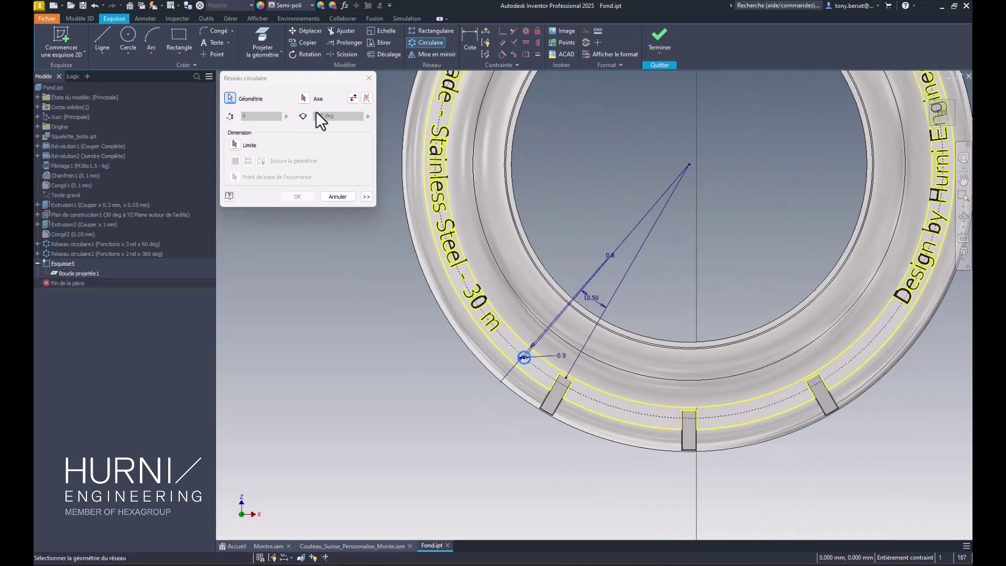
pyautogui.click(308, 102)
pyautogui.click(689, 165)
pyautogui.scroll(-4, 718, 314)
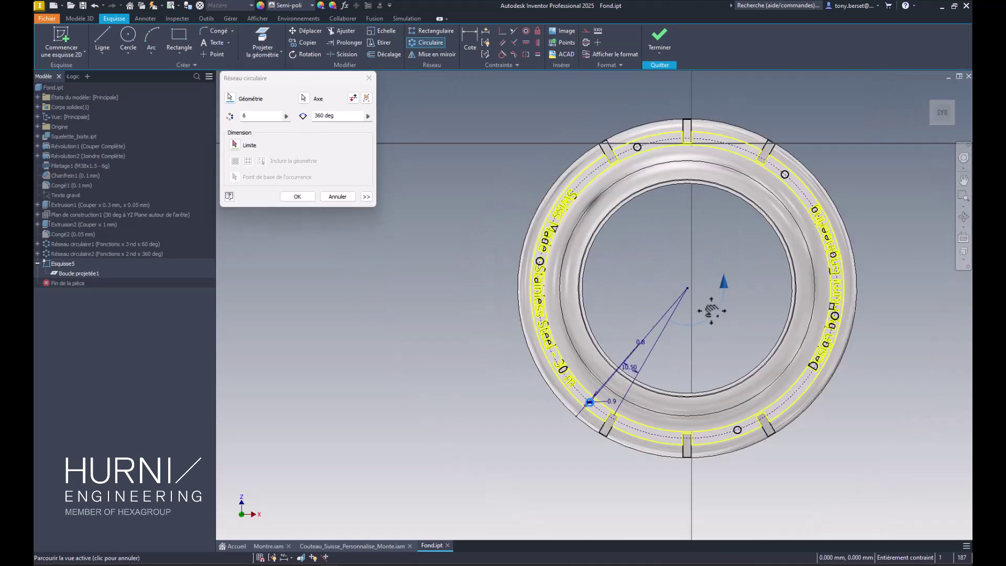
pyautogui.moveTo(724, 312); pyautogui.dragTo(685, 303, button='middle')
pyautogui.doubleClick(259, 116)
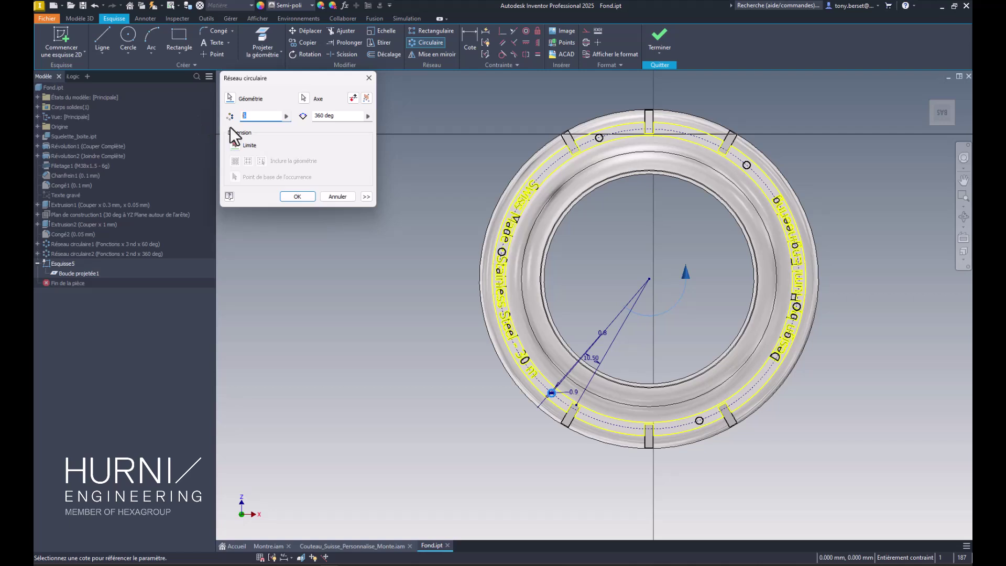
pyautogui.write('40')
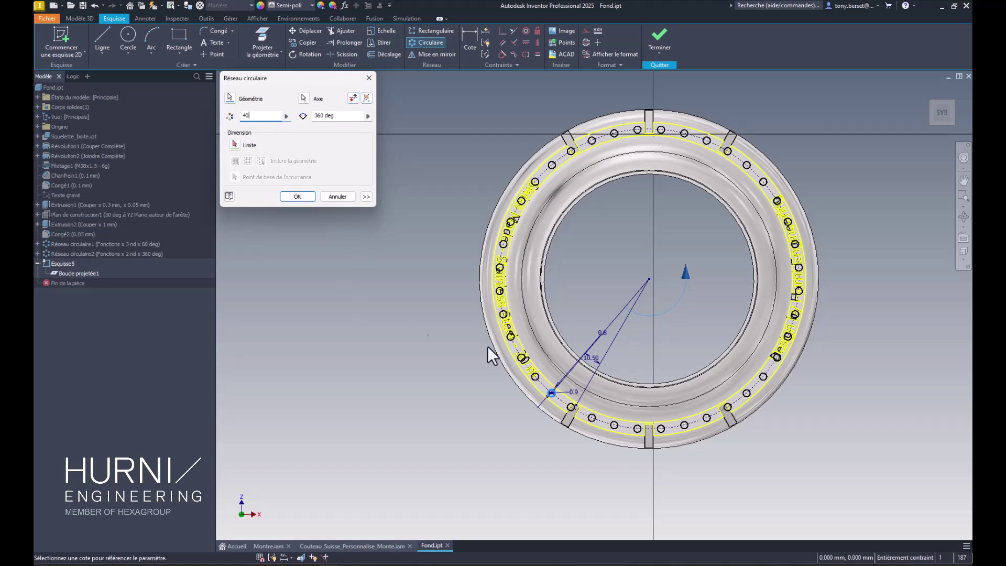
# Examine where the previewed pattern circles overlap the notches and the engraved text around the ring.
pyautogui.scroll(5, 553, 404)
pyautogui.scroll(3, 552, 404)
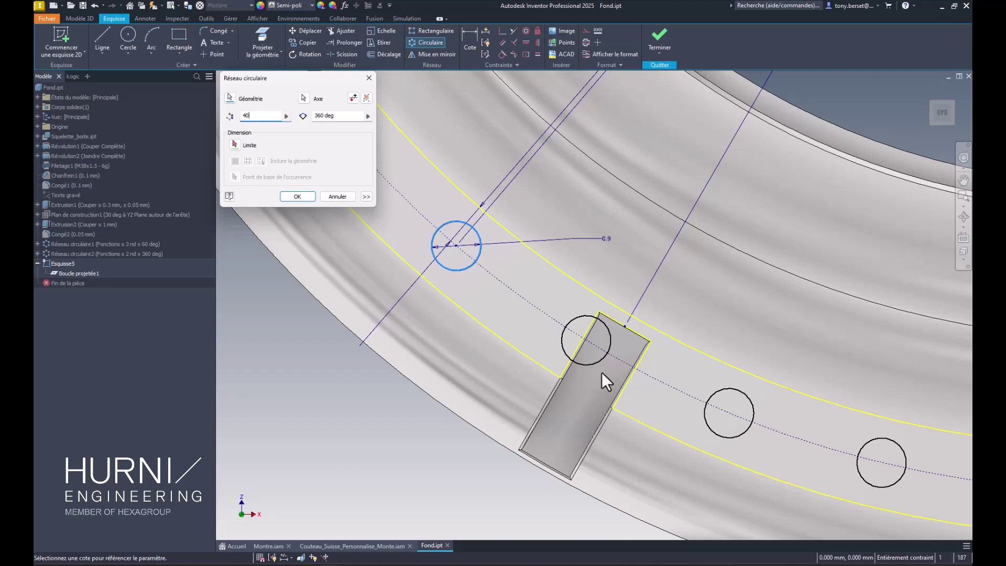
pyautogui.scroll(-2, 602, 372)
pyautogui.scroll(5, 596, 379)
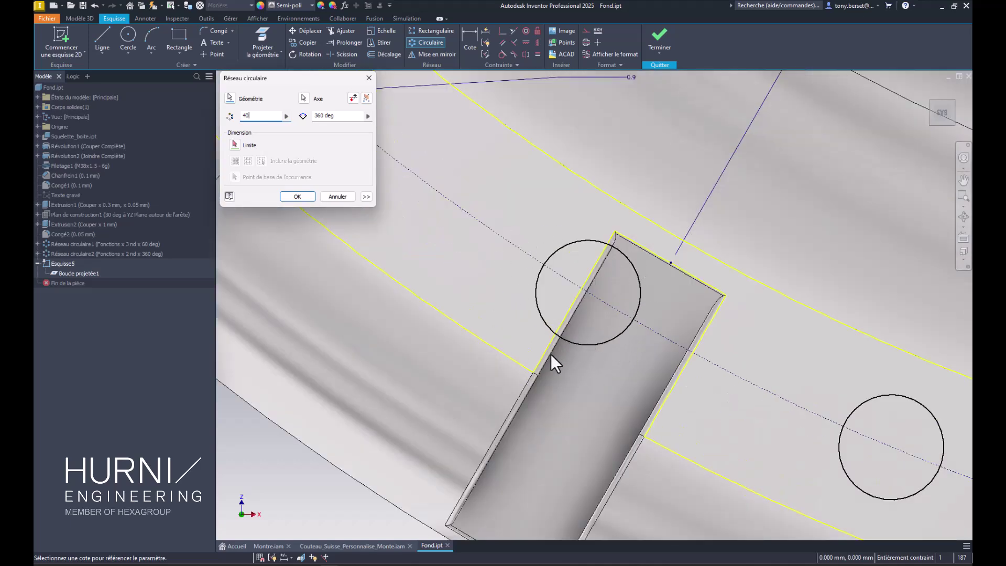
pyautogui.scroll(-3, 555, 357)
pyautogui.scroll(5, 532, 293)
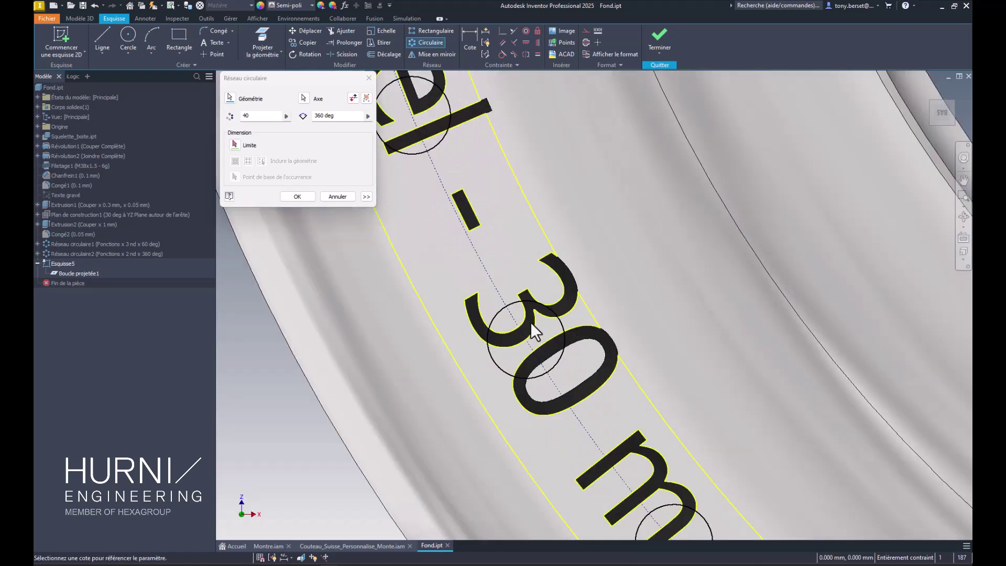
pyautogui.scroll(-5, 530, 321)
pyautogui.moveTo(623, 209)
pyautogui.mouseDown(button='middle')
pyautogui.moveTo(543, 359)
pyautogui.moveTo(520, 328)
pyautogui.moveTo(521, 235)
pyautogui.moveTo(495, 154)
pyautogui.mouseUp(button='middle')
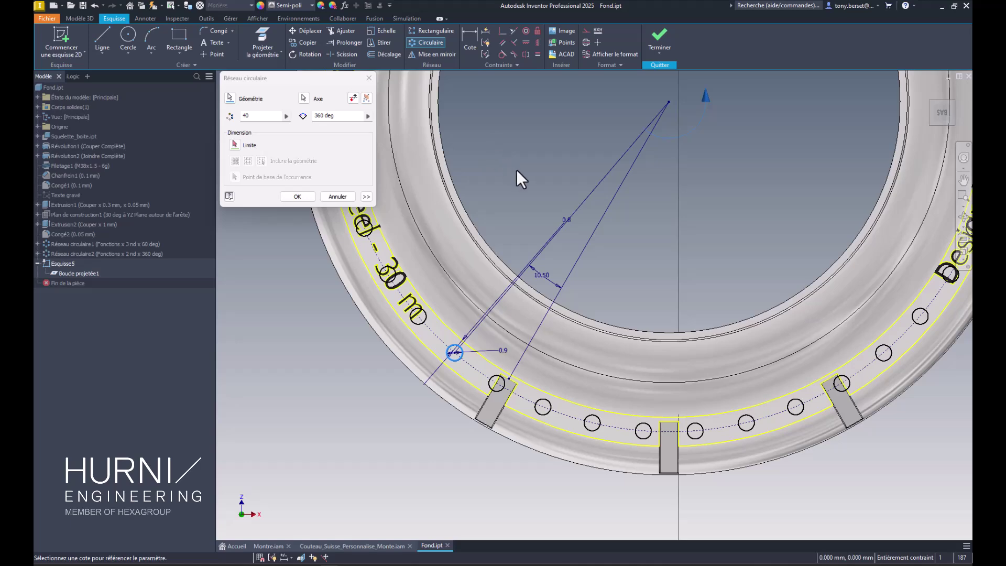
pyautogui.scroll(-3, 523, 166)
pyautogui.moveTo(527, 137); pyautogui.dragTo(540, 305, button='middle')
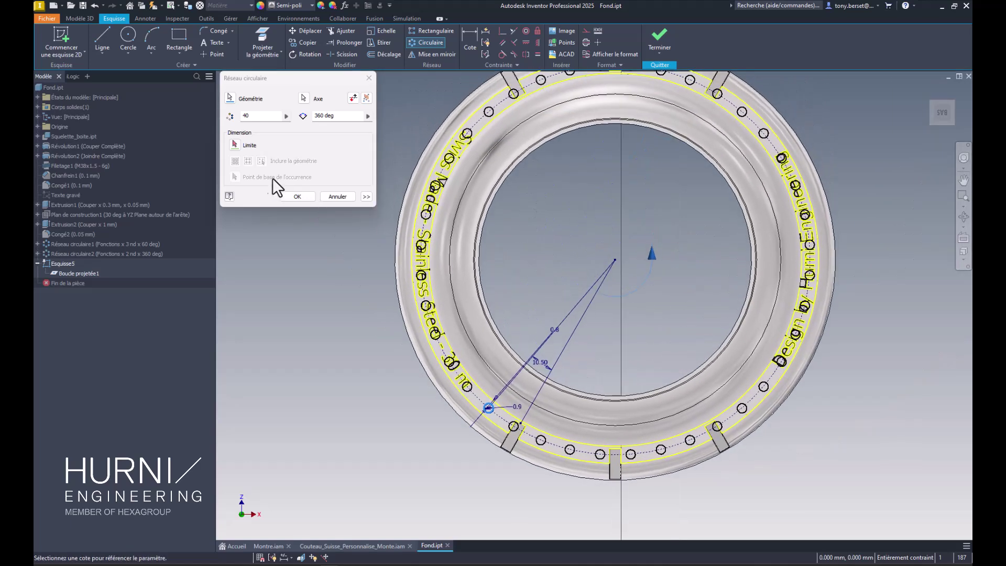
# Limit the circular pattern to the engraved band's region, apply the pattern and finish the sketch.
pyautogui.click(235, 146)
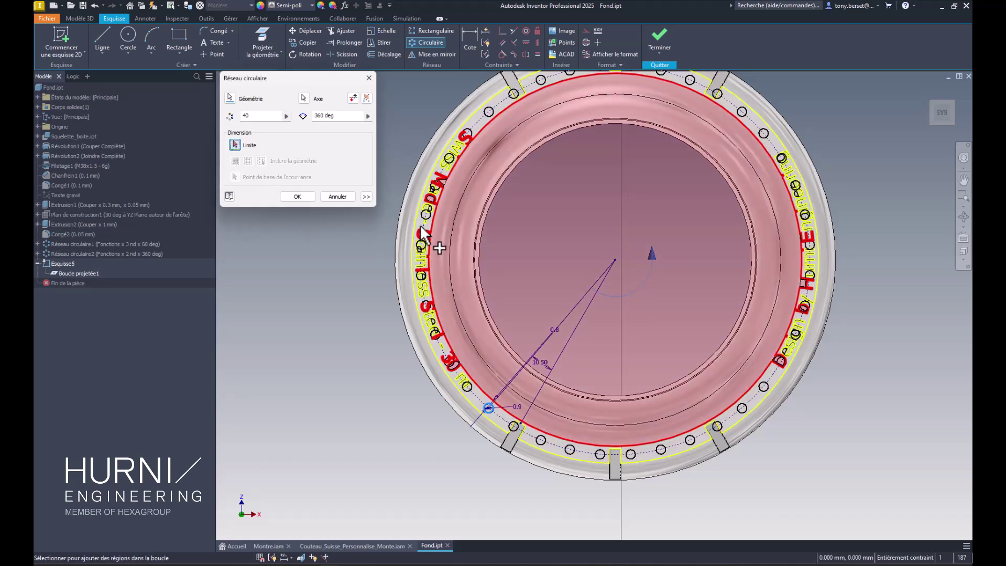
pyautogui.click(421, 226)
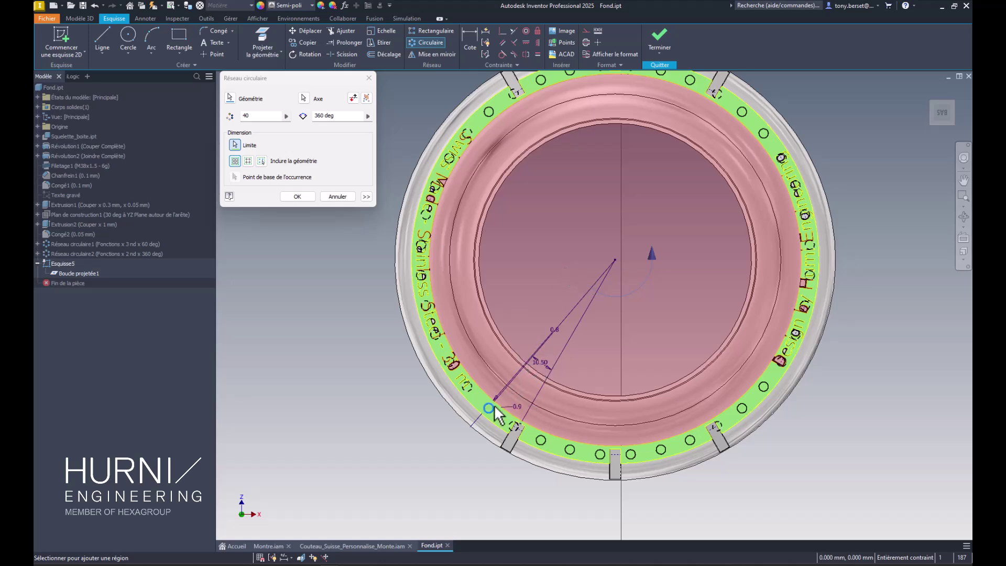
pyautogui.scroll(4, 495, 414)
pyautogui.moveTo(597, 397); pyautogui.dragTo(702, 298, button='middle')
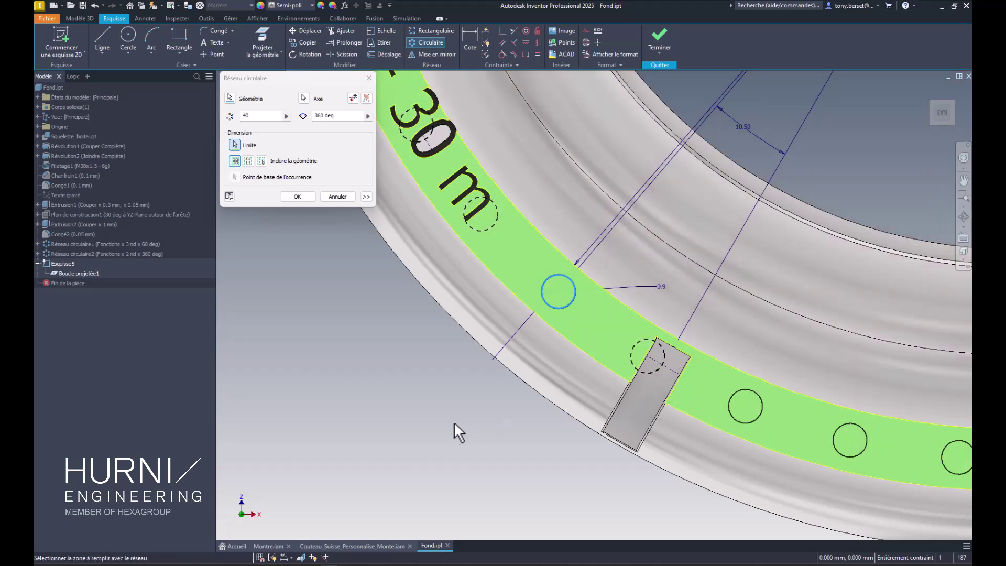
pyautogui.click(289, 195)
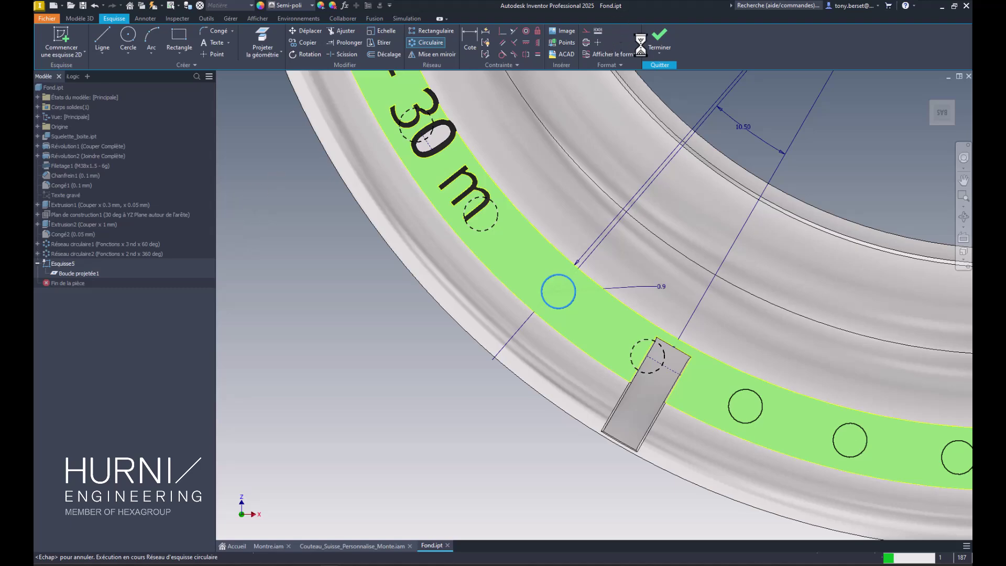
pyautogui.click(659, 36)
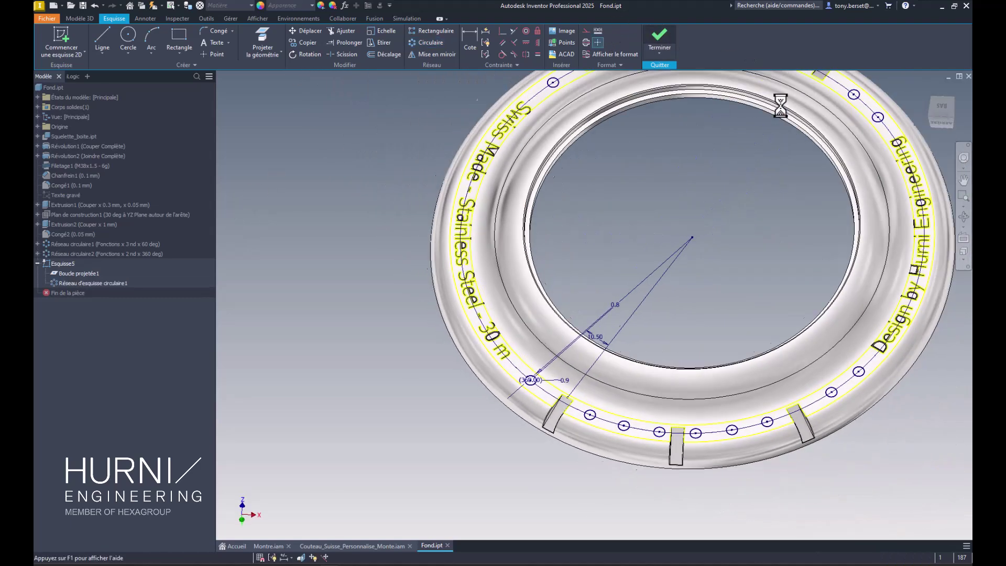
# Extrude all the patterned circles 0.05 mm from the engraved face, joined to the body.
pyautogui.click(947, 109)
pyautogui.press('e')
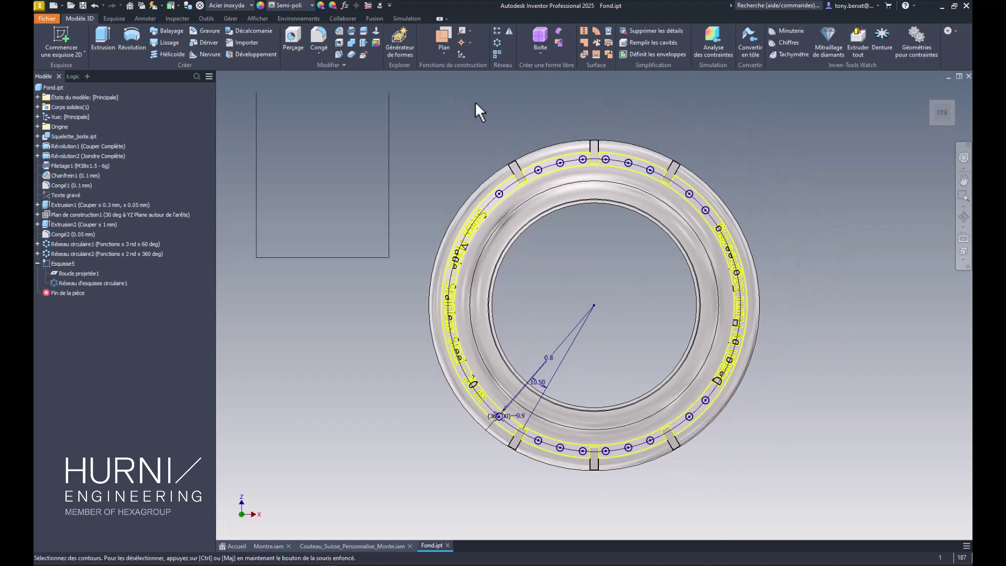
pyautogui.moveTo(483, 119); pyautogui.dragTo(715, 488)
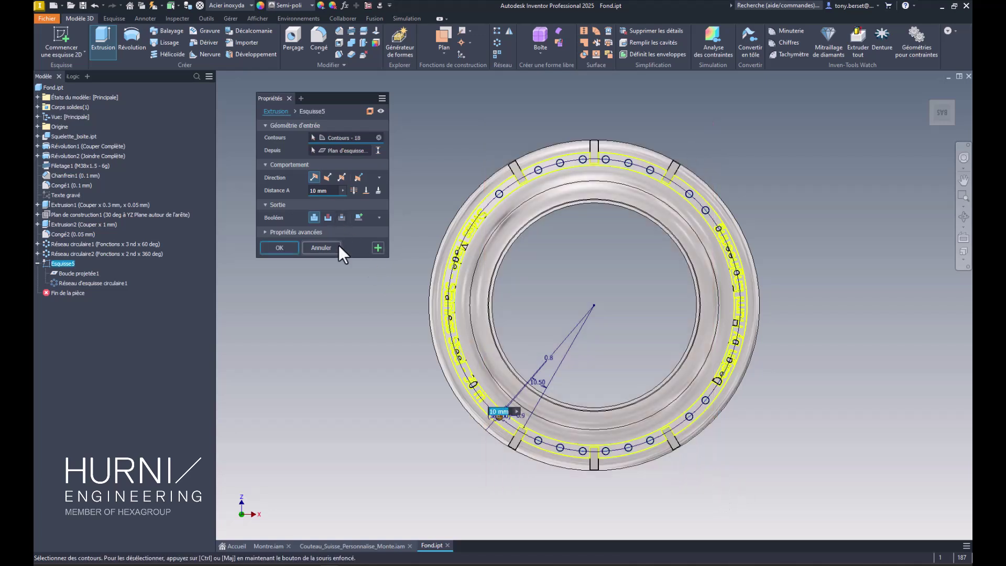
pyautogui.write('0.05')
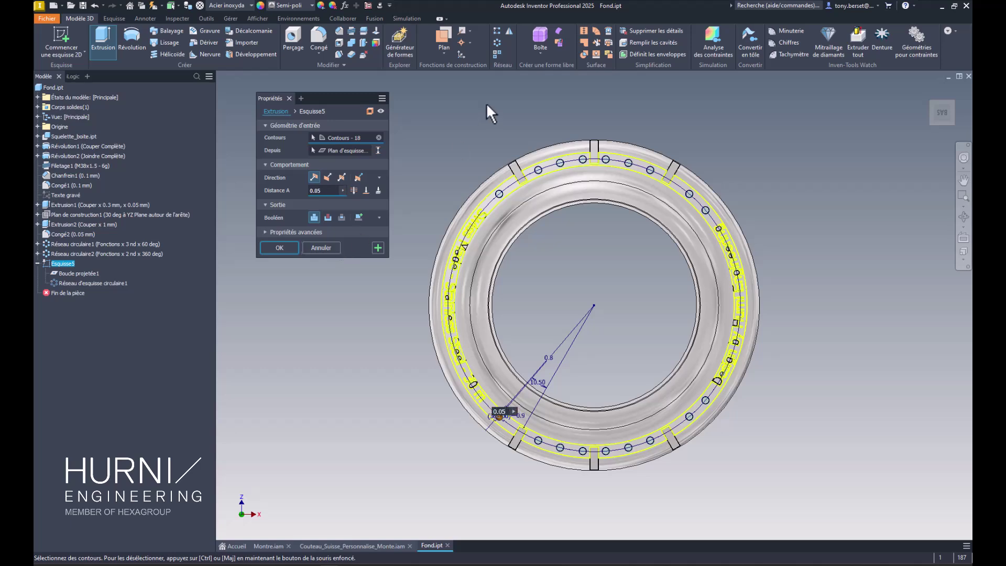
pyautogui.keyDown('shift'); pyautogui.moveTo(458, 358); pyautogui.dragTo(495, 379, button='middle'); pyautogui.keyUp('shift')
pyautogui.scroll(5, 496, 379)
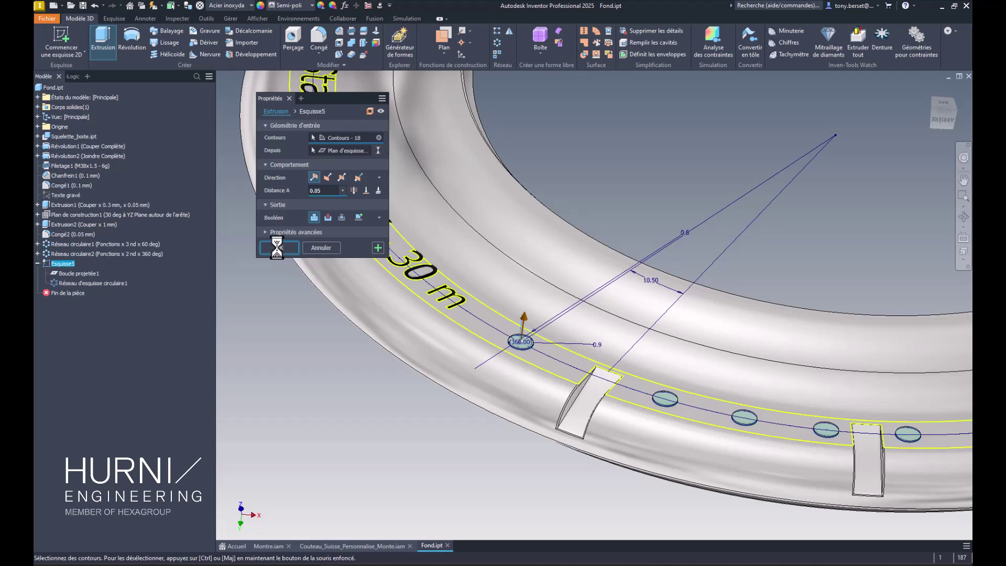
pyautogui.click(278, 248)
# Look over the finished studs on the ring and switch to the Couteau_Suisse_Personnalise_Monte.iam assembly.
pyautogui.scroll(-5, 266, 338)
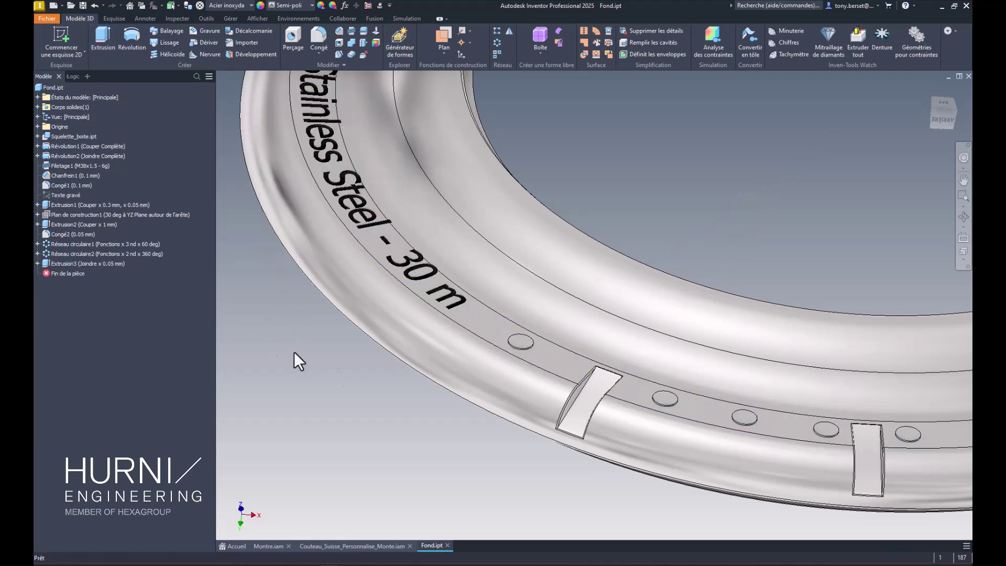
pyautogui.keyDown('shift'); pyautogui.moveTo(372, 375); pyautogui.dragTo(511, 337, button='middle'); pyautogui.keyUp('shift')
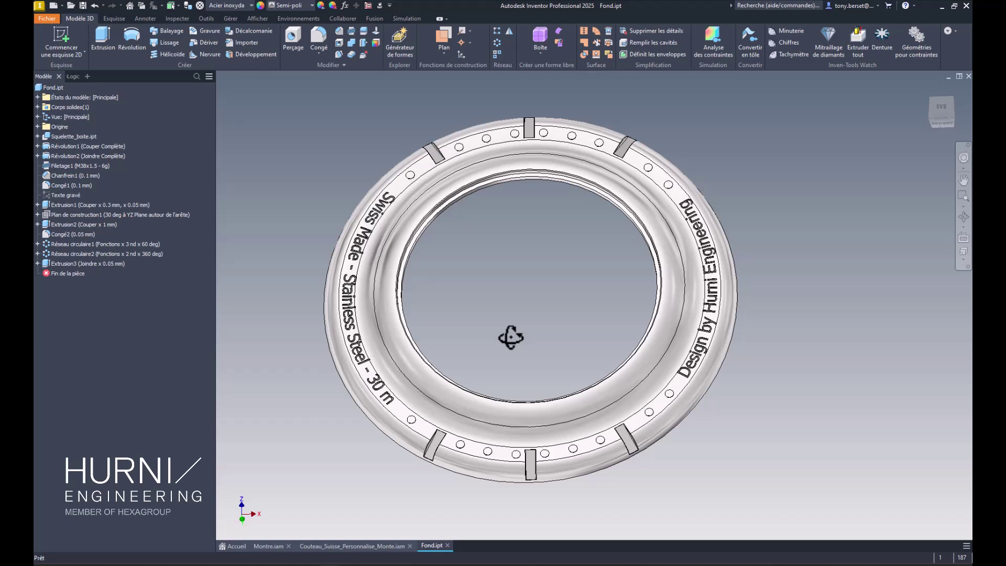
pyautogui.click(329, 545)
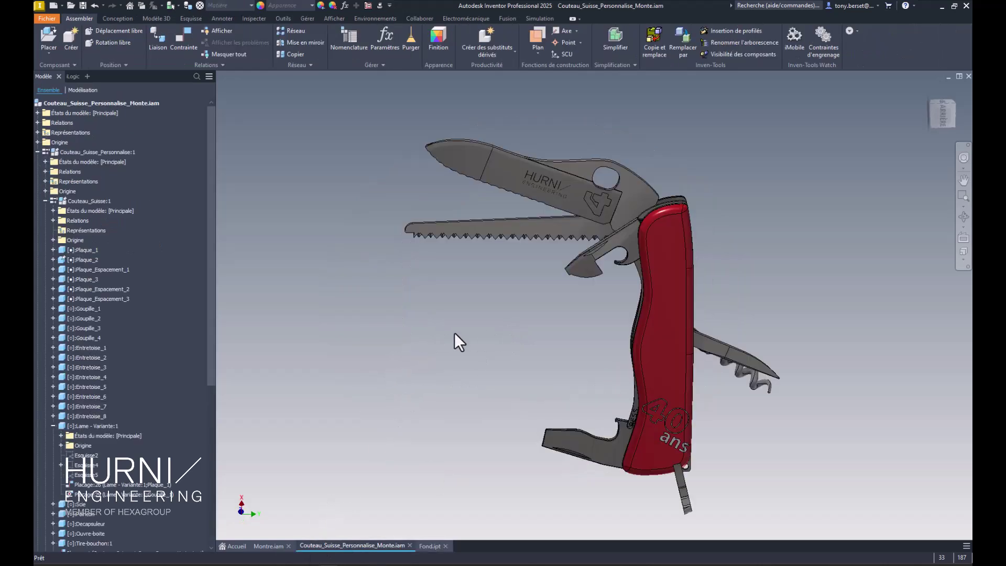
# Set the selection priority to parts and open the knife's red underside shell, Coque_Dessous - Variante.ipt, for editing.
pyautogui.keyDown('shift'); pyautogui.moveTo(457, 323); pyautogui.dragTo(519, 296, button='middle'); pyautogui.keyUp('shift')
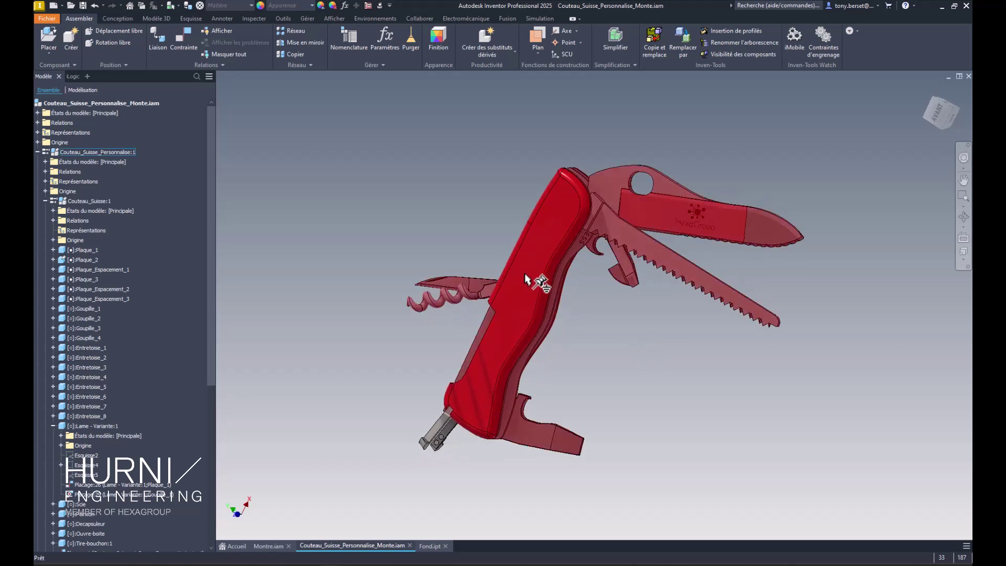
pyautogui.rightClick(377, 187)
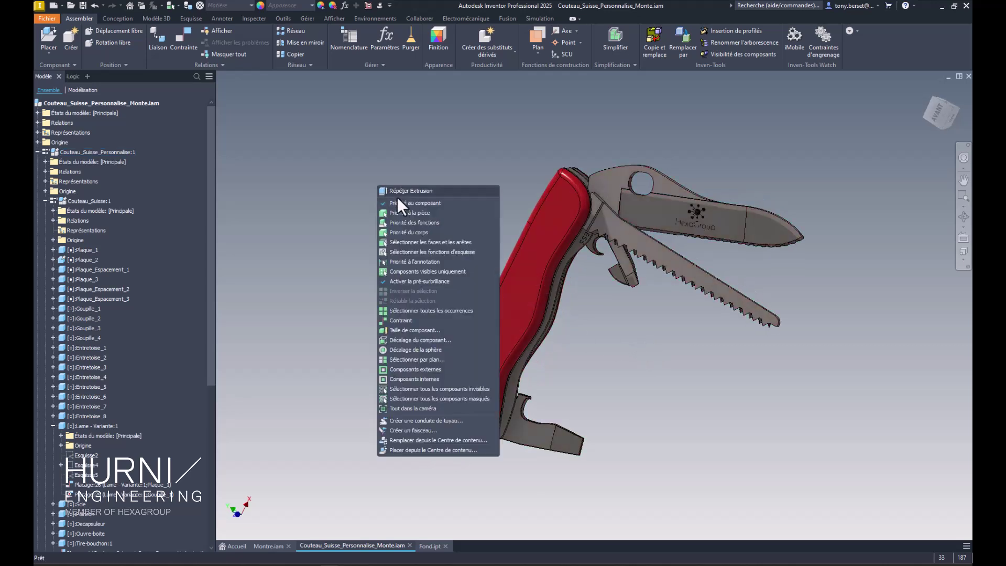
pyautogui.click(398, 212)
pyautogui.rightClick(531, 272)
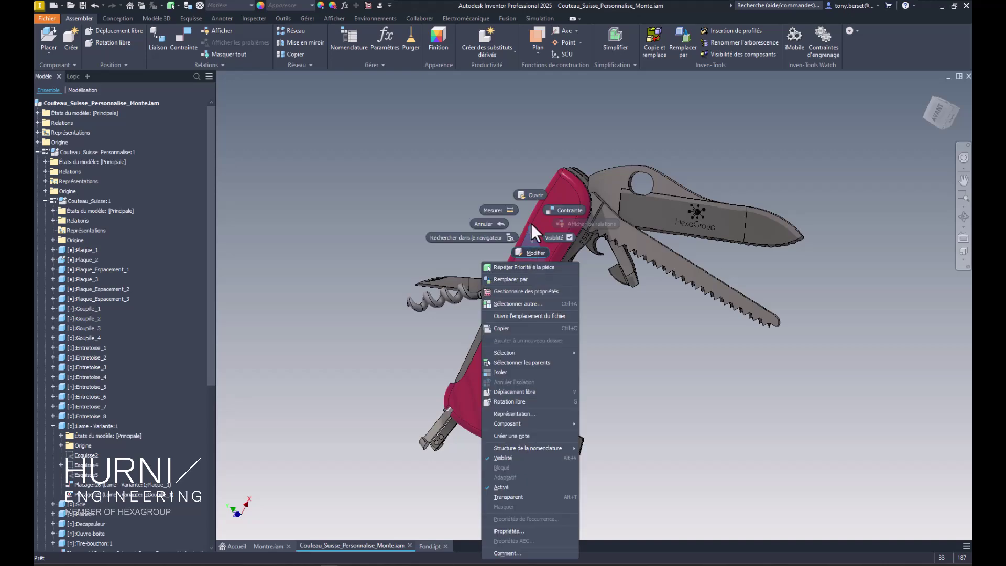
pyautogui.click(526, 197)
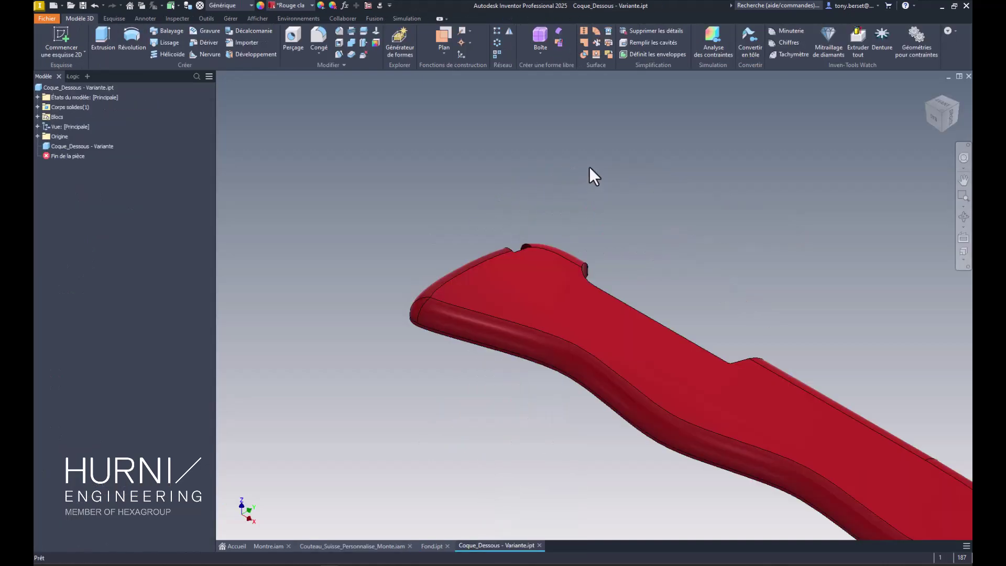
# Start a 2D sketch on the shell's flat outer face and place the HE block near the notch at its end.
pyautogui.press('s')
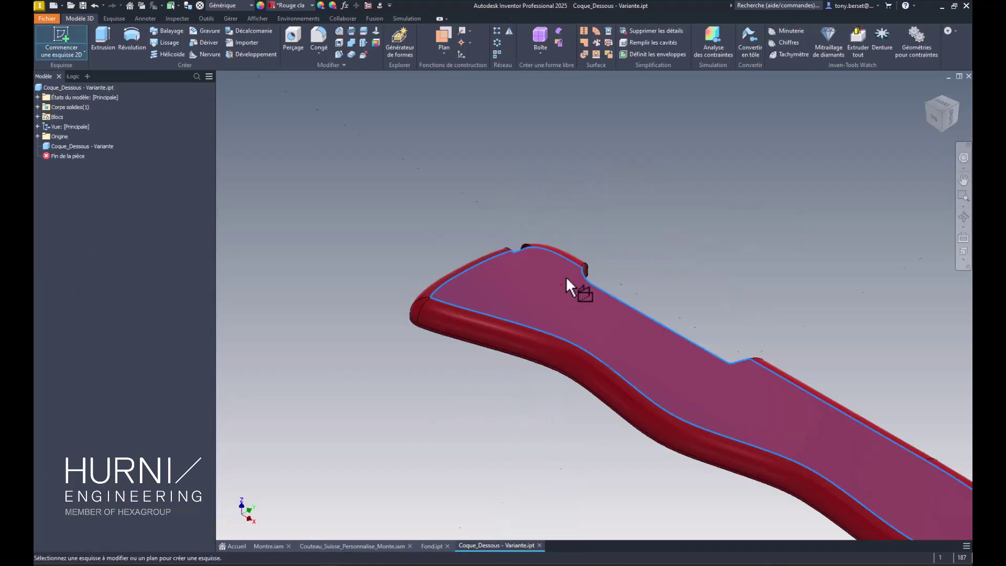
pyautogui.keyDown('shift'); pyautogui.moveTo(543, 276); pyautogui.dragTo(646, 210, button='middle'); pyautogui.keyUp('shift')
pyautogui.click(645, 210)
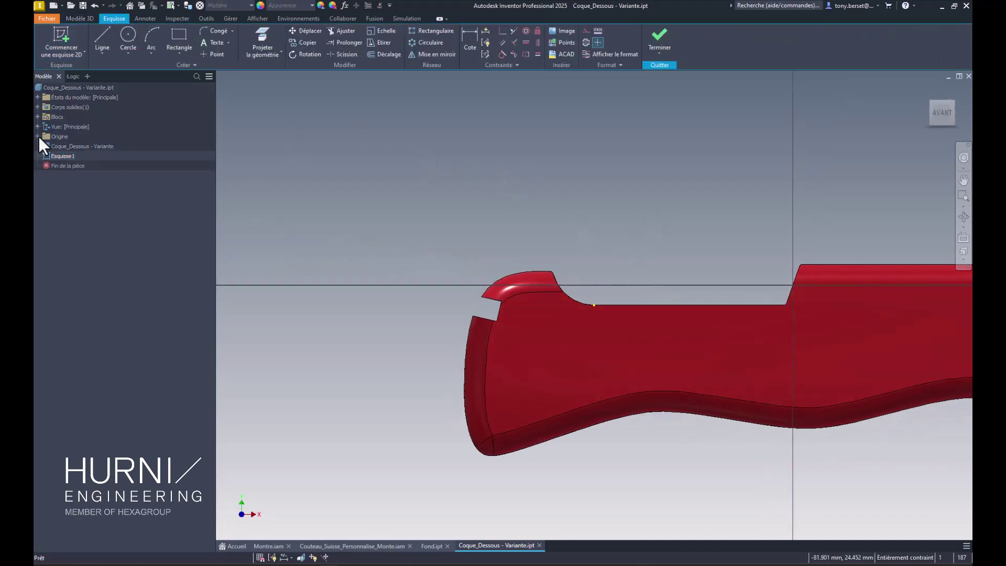
pyautogui.click(37, 116)
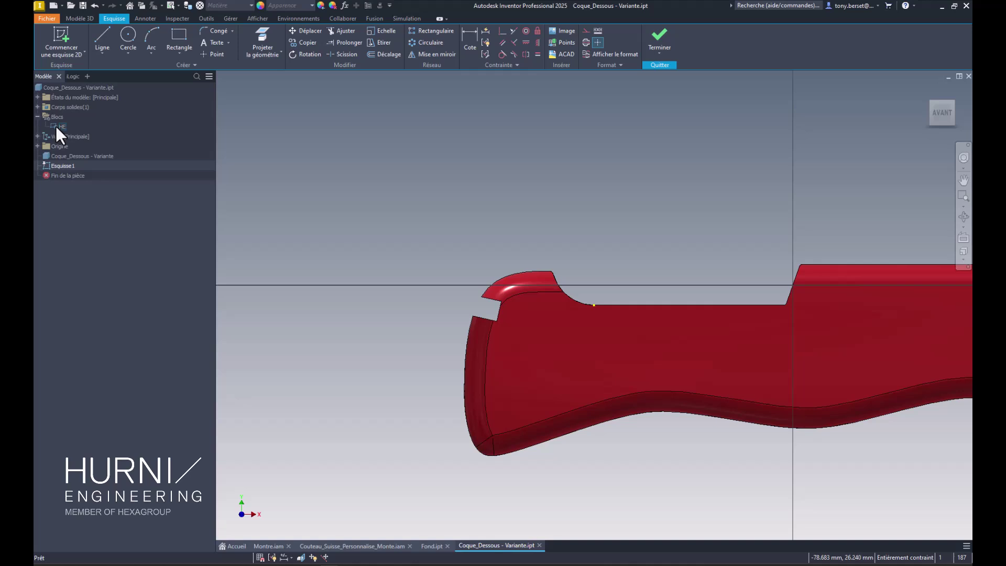
pyautogui.moveTo(56, 127)
pyautogui.mouseDown()
pyautogui.moveTo(222, 216)
pyautogui.moveTo(473, 314)
pyautogui.moveTo(521, 320)
pyautogui.moveTo(515, 246)
pyautogui.mouseUp()
pyautogui.scroll(-3, 523, 323)
pyautogui.scroll(10, 535, 322)
pyautogui.scroll(-3, 680, 301)
pyautogui.scroll(-2, 790, 222)
pyautogui.moveTo(781, 212); pyautogui.dragTo(524, 204, button='middle')
pyautogui.scroll(-3, 577, 246)
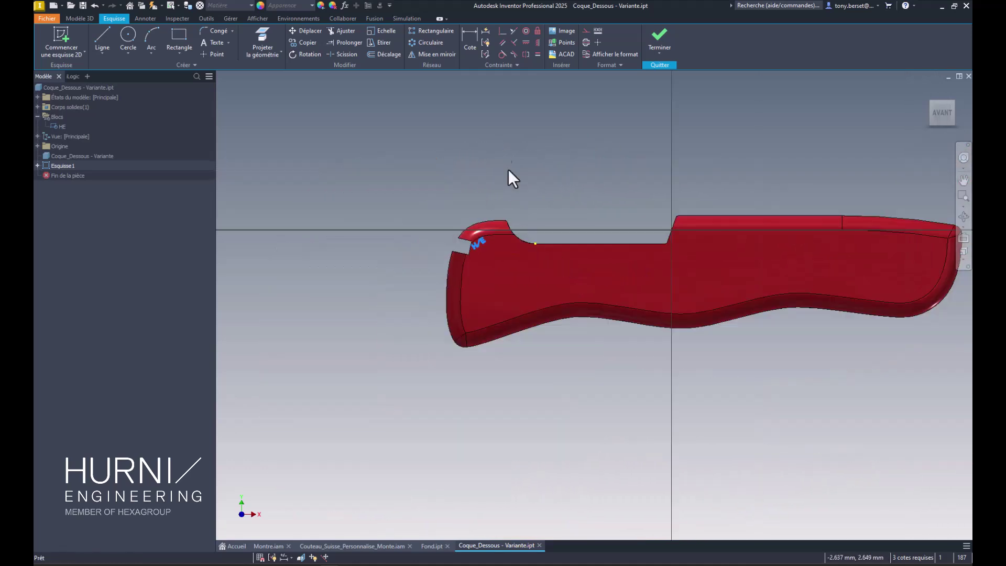
# Project the outline of the shell's flat face into the sketch and finish the sketch.
pyautogui.click(265, 36)
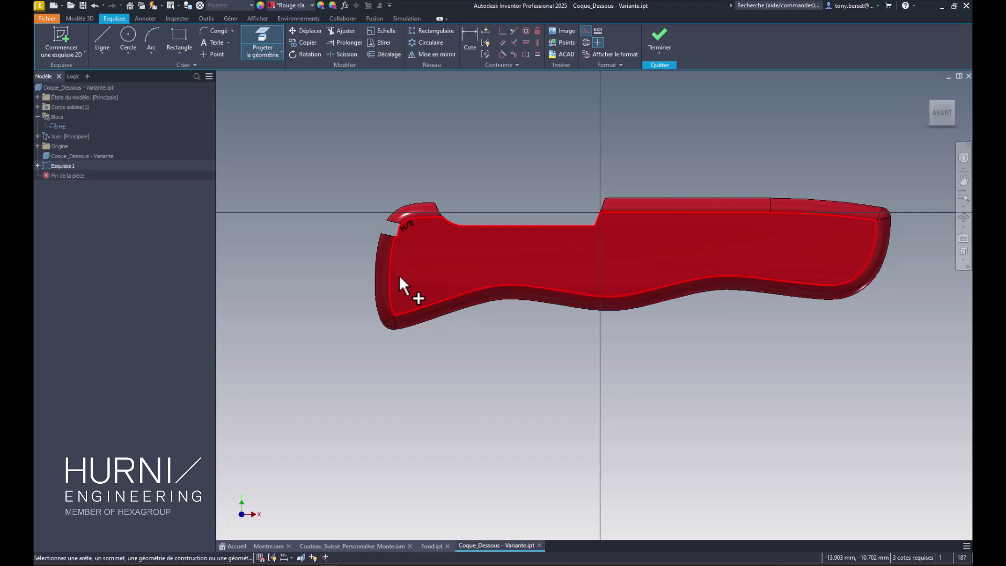
pyautogui.click(399, 277)
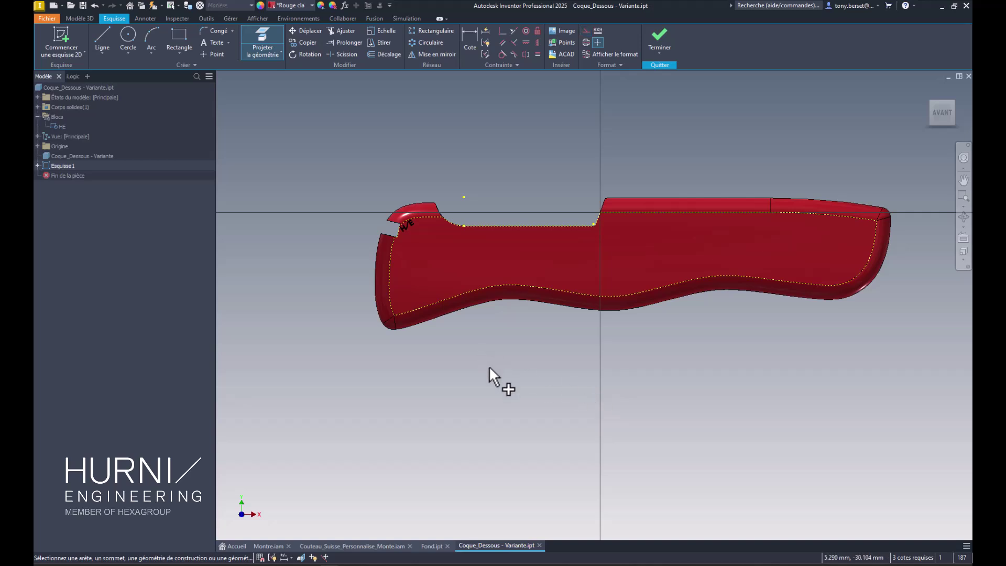
pyautogui.press('Escape')
pyautogui.scroll(4, 414, 224)
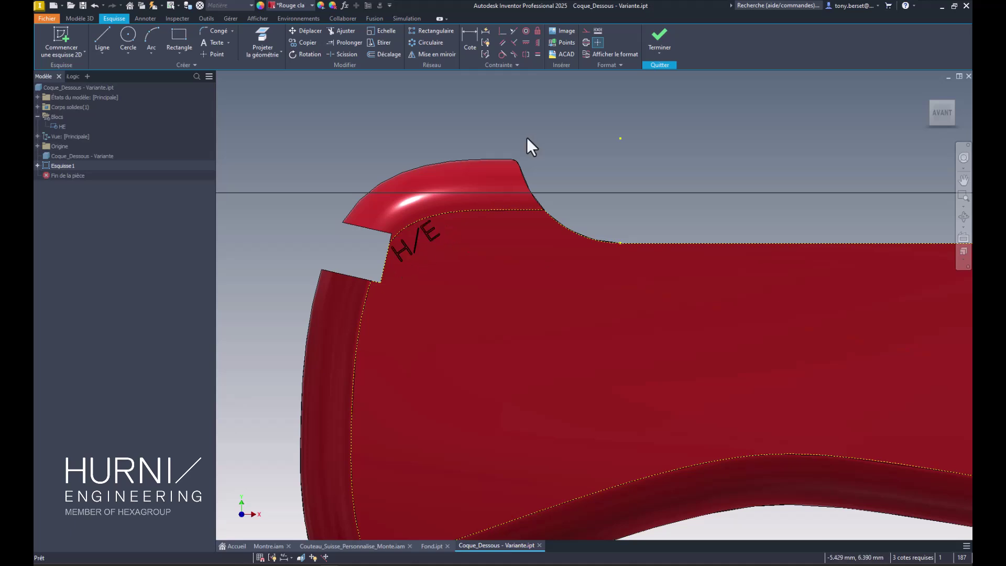
pyautogui.click(659, 32)
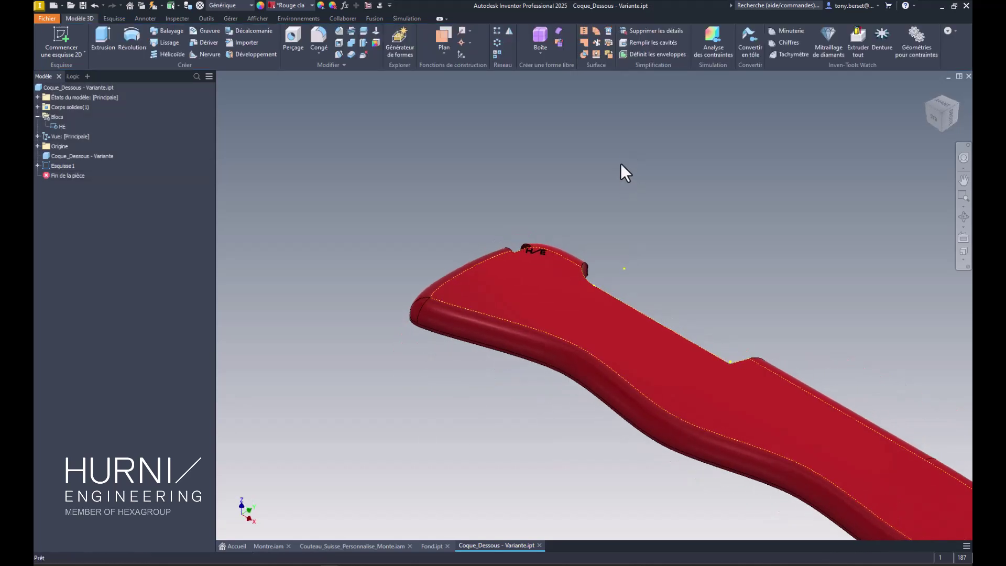
# Extrude the H/E logo contours as a cut 0.05 mm deep into the shell's flat face.
pyautogui.press('e')
pyautogui.scroll(5, 534, 241)
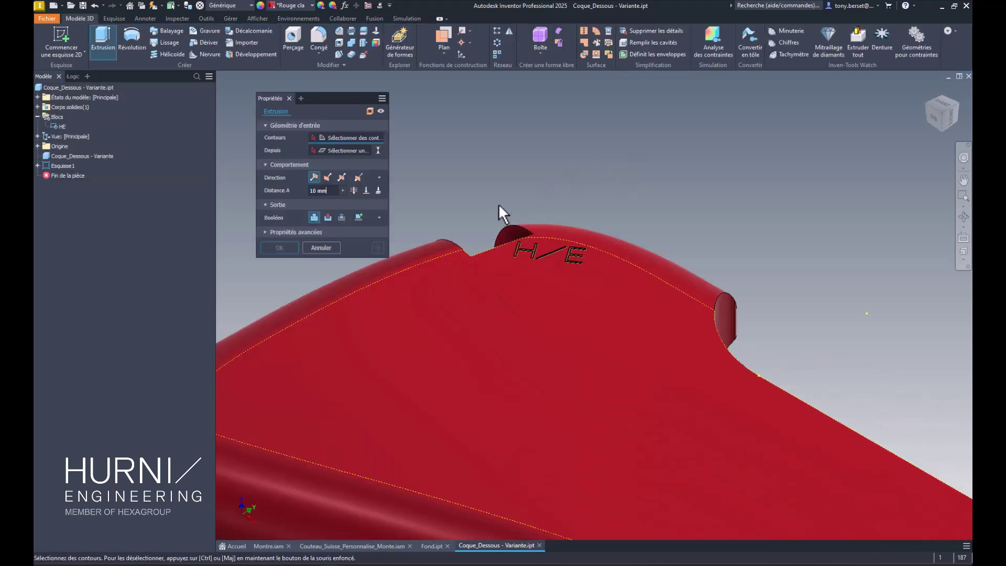
pyautogui.click(598, 283)
pyautogui.scroll(2, 418, 199)
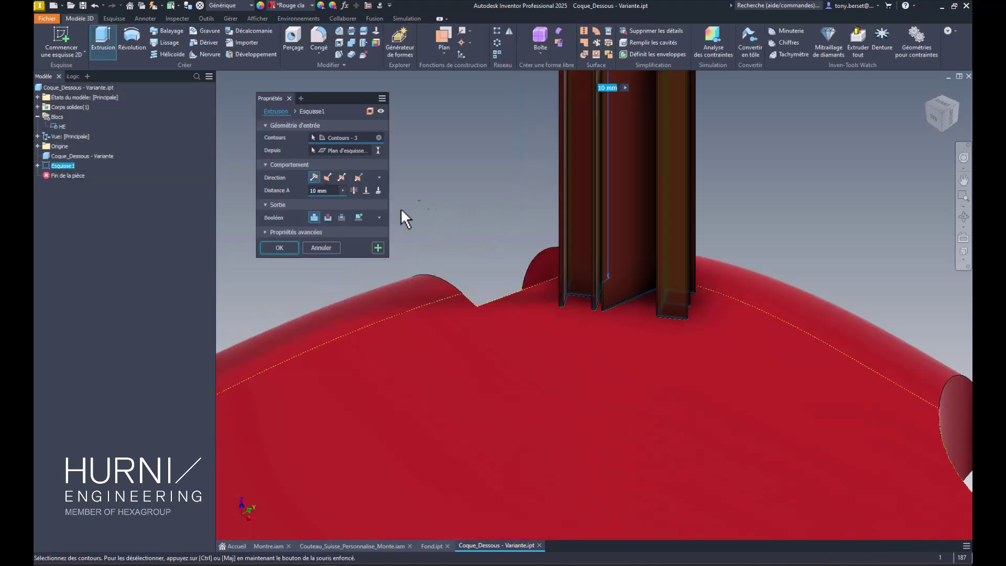
pyautogui.click(328, 217)
pyautogui.click(335, 192)
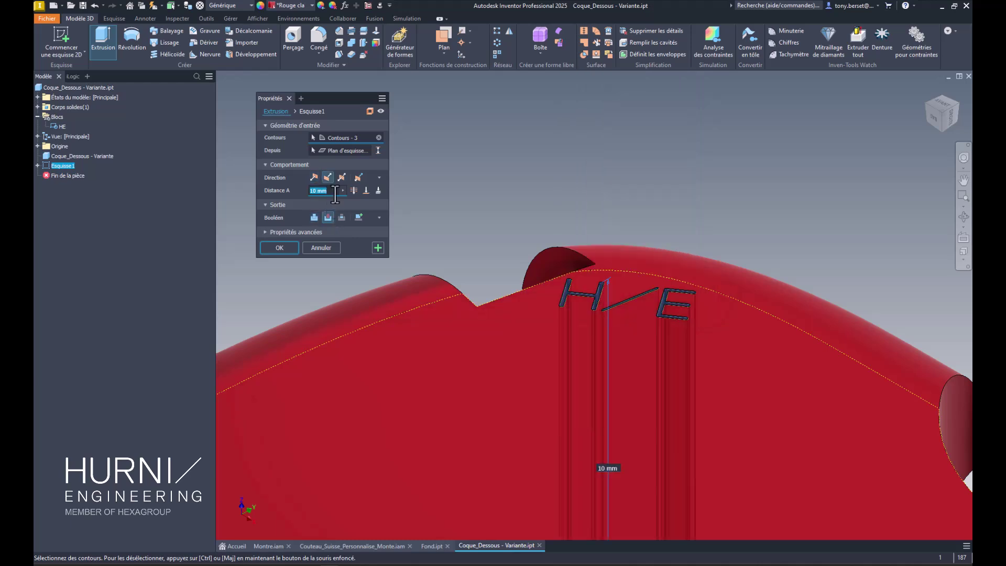
pyautogui.write('0.05')
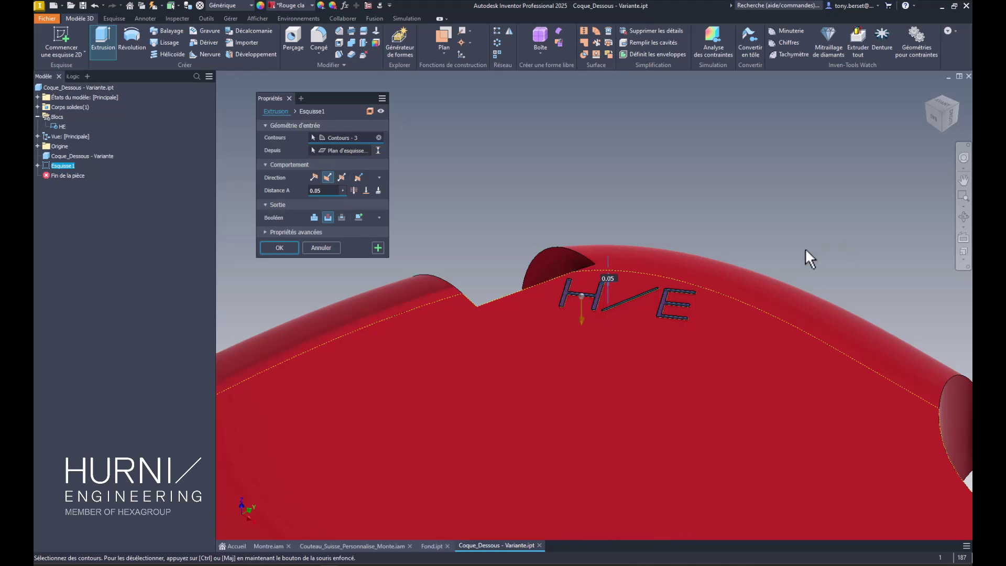
pyautogui.click(283, 247)
pyautogui.scroll(-6, 581, 187)
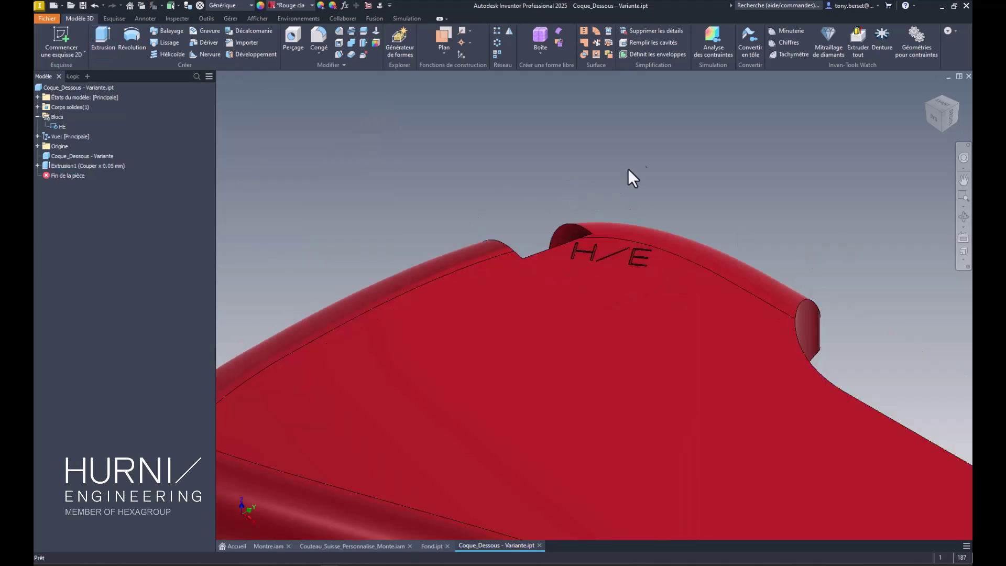
pyautogui.moveTo(739, 166)
pyautogui.keyDown('shift'); pyautogui.mouseDown(button='middle')
pyautogui.moveTo(750, 194)
pyautogui.moveTo(767, 191)
pyautogui.moveTo(755, 211)
pyautogui.moveTo(739, 157)
pyautogui.mouseUp(button='middle'); pyautogui.keyUp('shift')
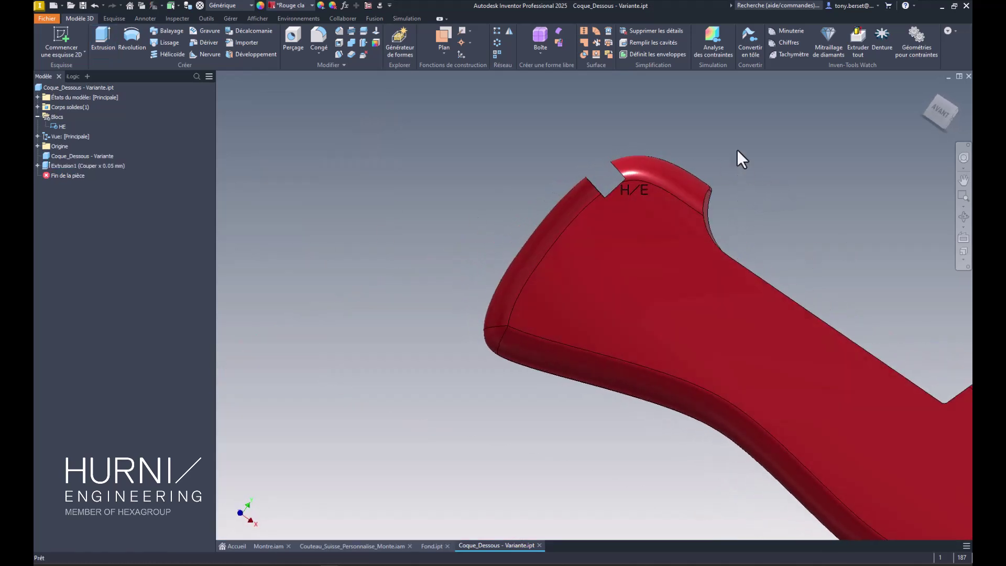
# Set up a rectangular pattern of the H/E cut, with direction 1 downward along the E's vertical edge and direction 2 along its horizontal edge.
pyautogui.click(497, 31)
pyautogui.scroll(3, 684, 129)
pyautogui.scroll(3, 683, 129)
pyautogui.moveTo(564, 209); pyautogui.dragTo(634, 128, button='middle')
pyautogui.click(590, 256)
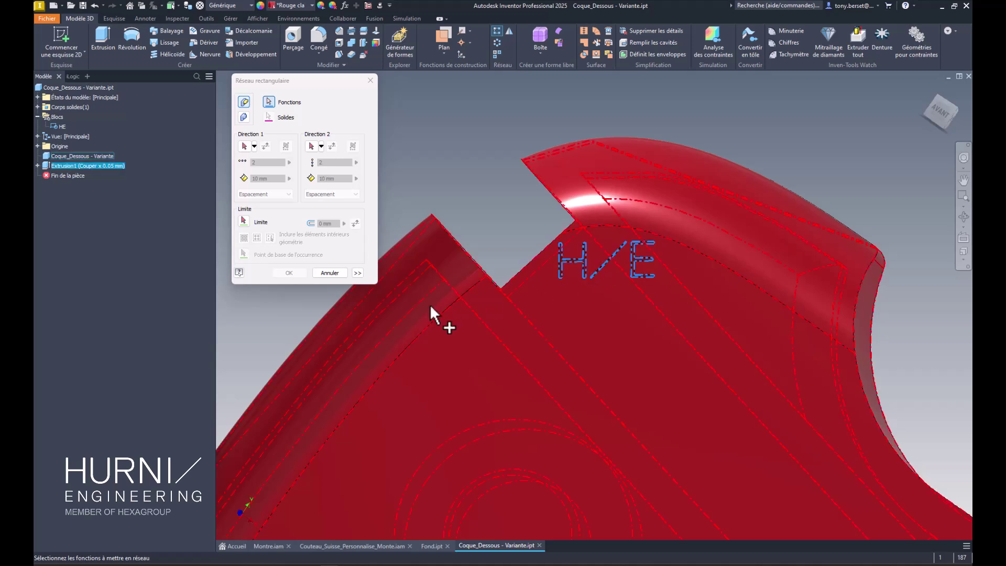
pyautogui.click(244, 147)
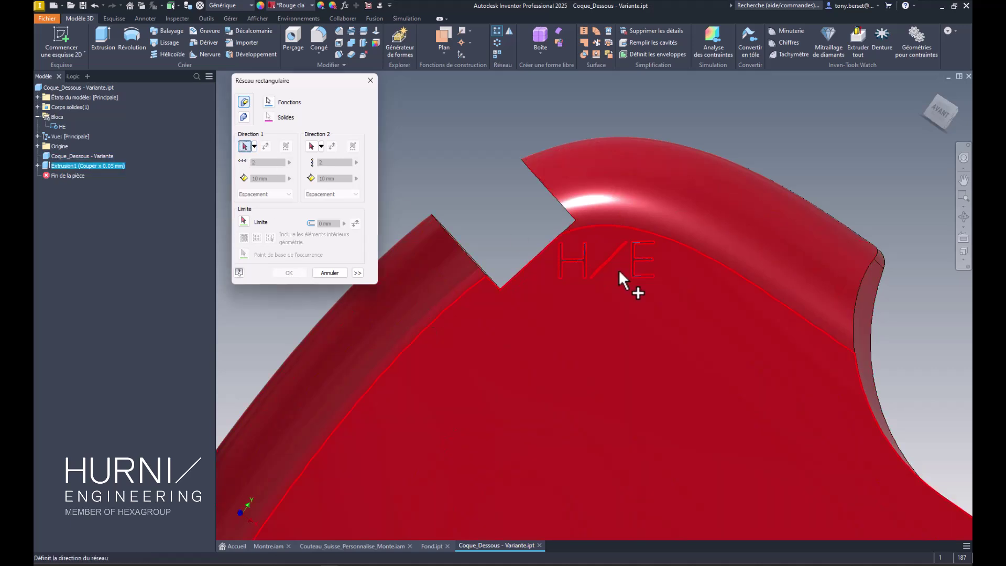
pyautogui.scroll(3, 623, 275)
pyautogui.click(639, 273)
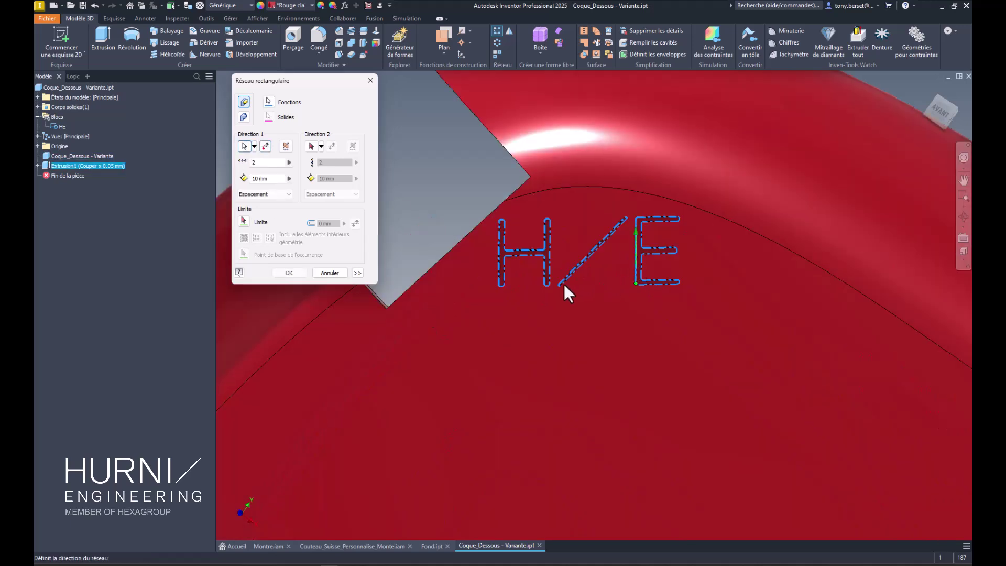
pyautogui.click(310, 146)
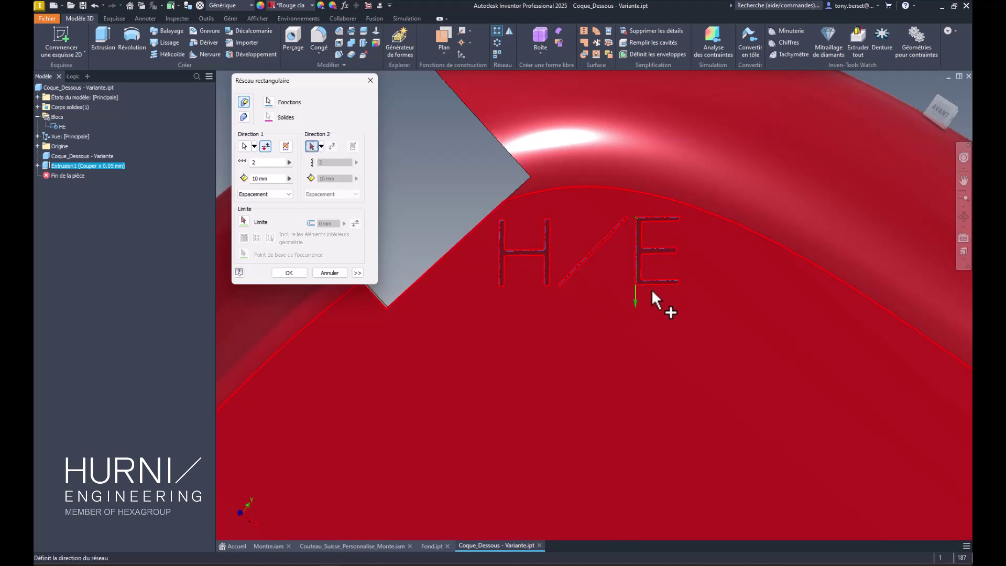
pyautogui.click(659, 283)
pyautogui.click(332, 147)
pyautogui.scroll(-3, 718, 231)
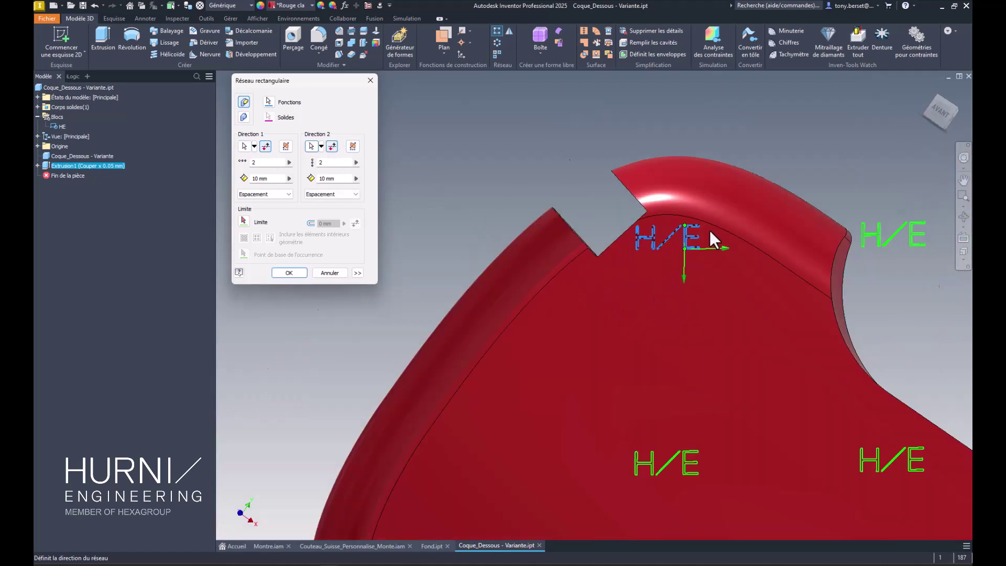
# Set the pattern to 26 occurrences spaced 2.5 mm in direction 1 and 42 spaced 4 mm in direction 2, with direction 2 symmetric about the original.
pyautogui.click(269, 162)
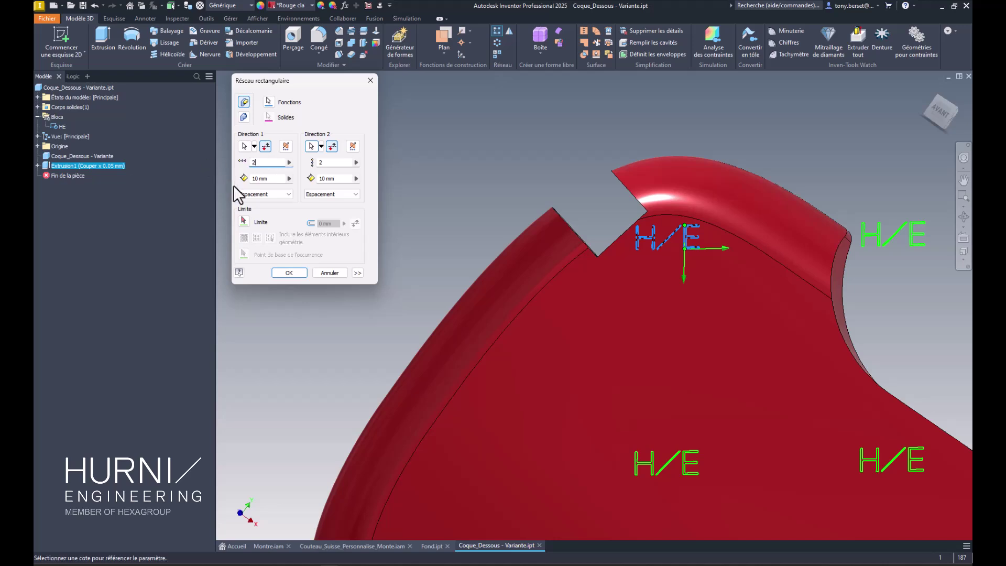
pyautogui.press('Tab')
pyautogui.write('2.5')
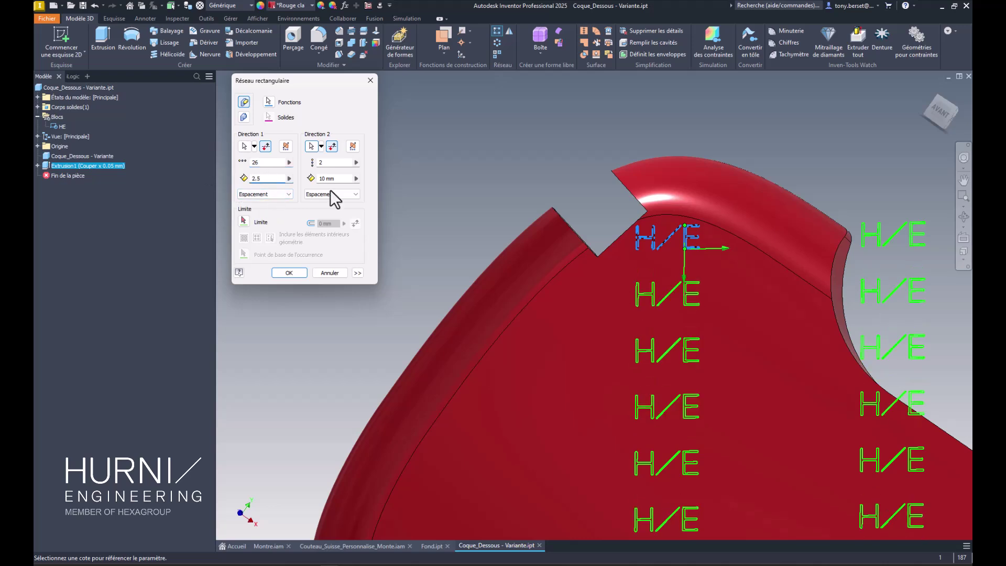
pyautogui.doubleClick(333, 163)
pyautogui.write('42')
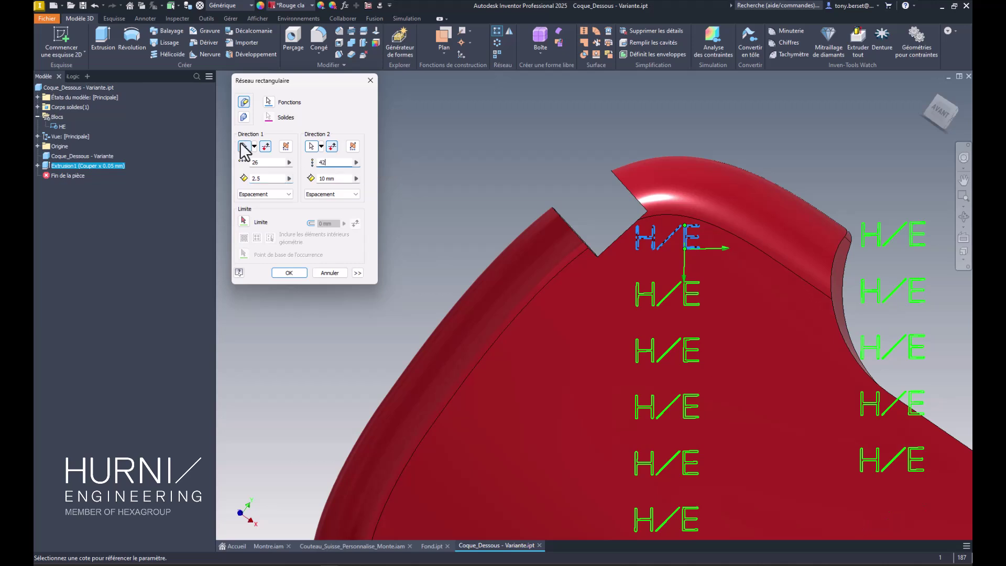
pyautogui.doubleClick(328, 178)
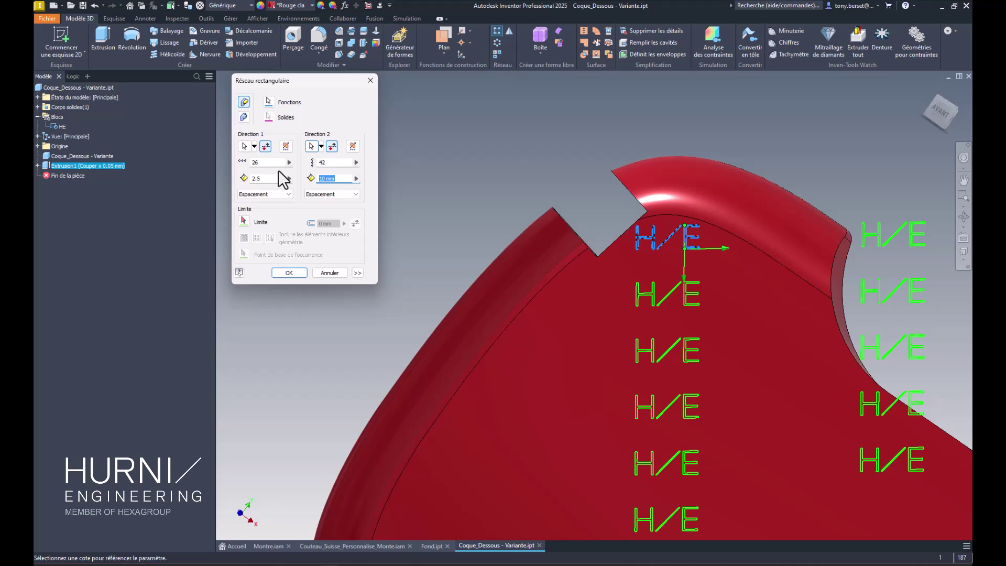
pyautogui.write('4')
pyautogui.scroll(-5, 528, 181)
pyautogui.click(351, 147)
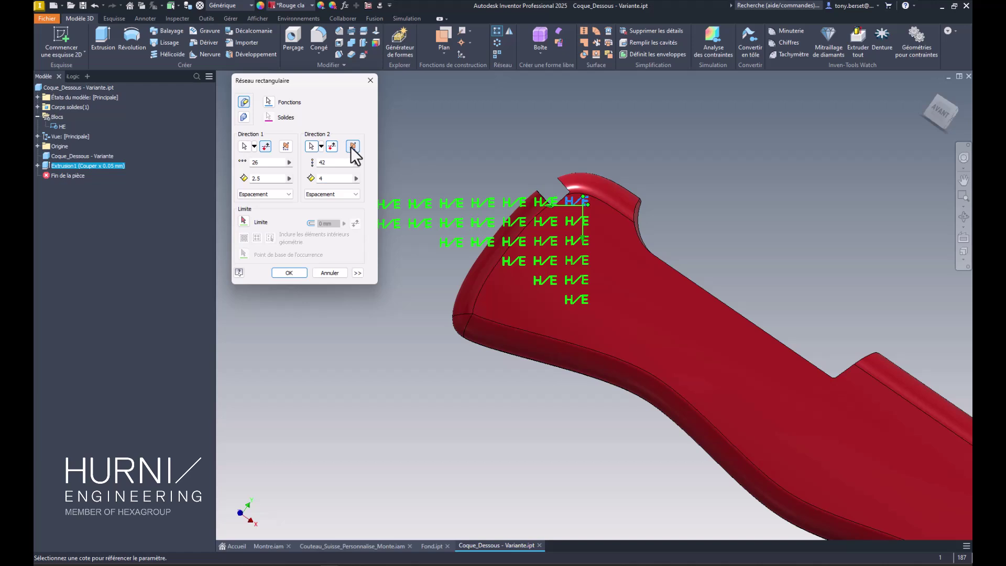
# Limit the rectangular pattern to the shell's flat face and inspect the previewed H/E copies close to the boundary.
pyautogui.scroll(-5, 650, 220)
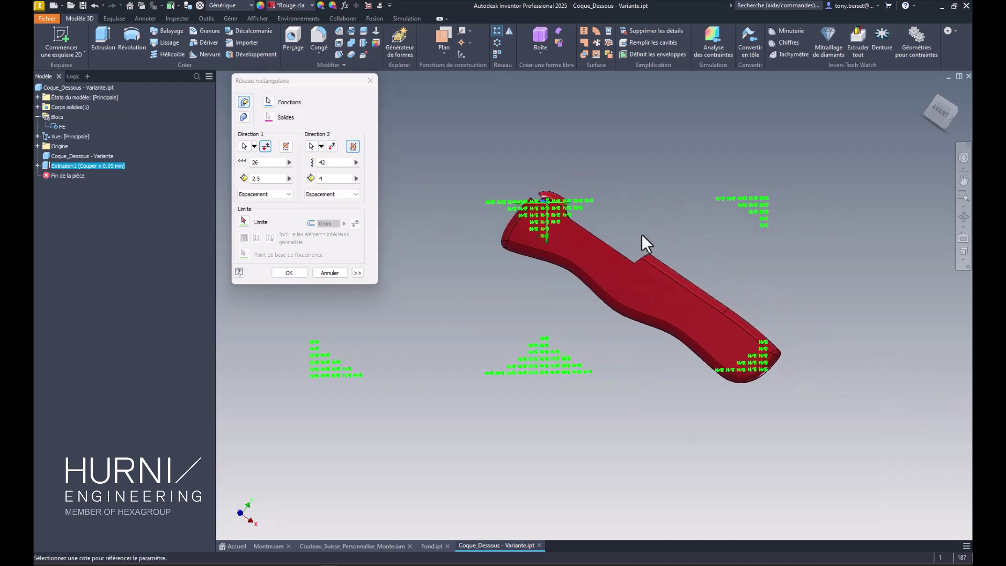
pyautogui.moveTo(704, 251); pyautogui.dragTo(723, 233, button='middle')
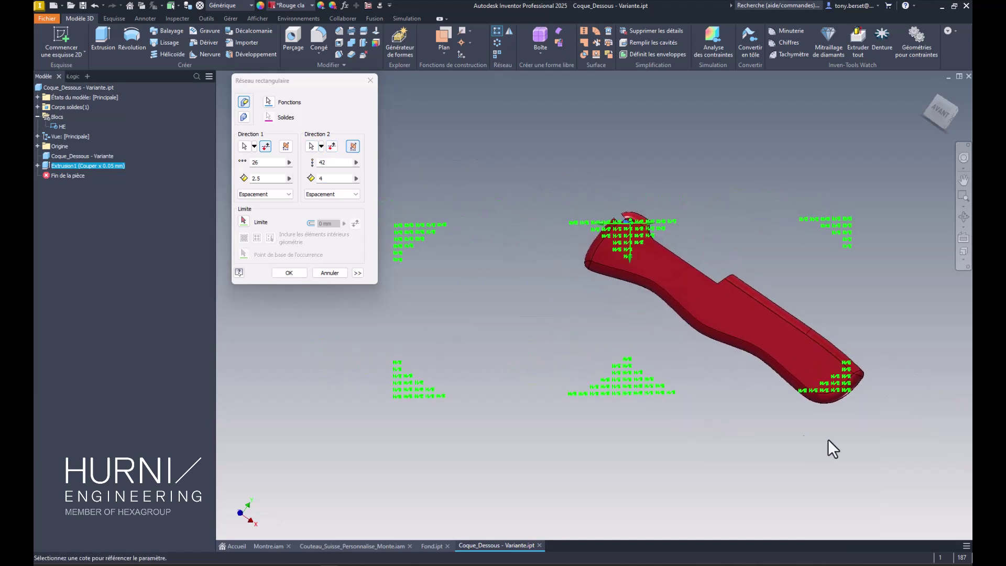
pyautogui.scroll(5, 842, 401)
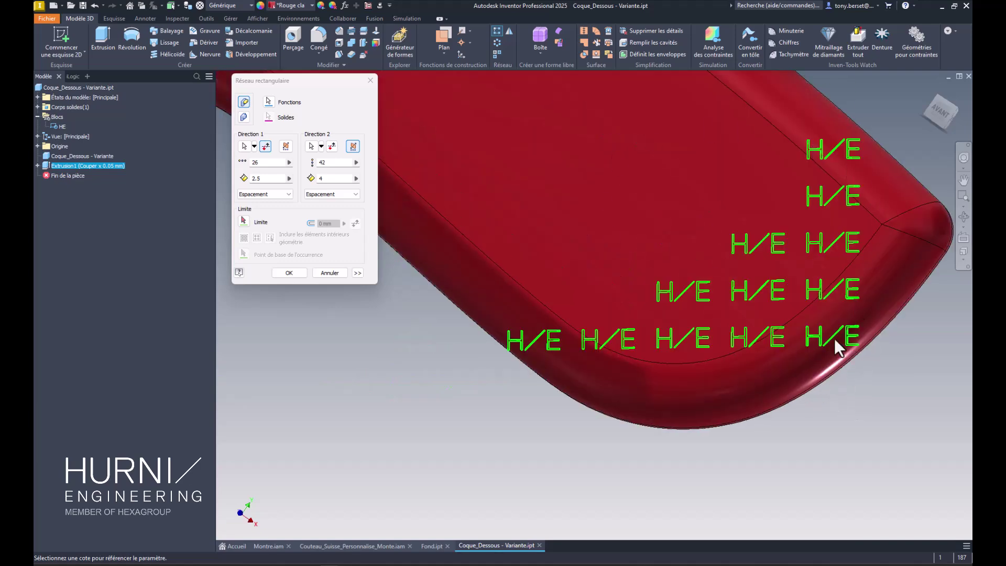
pyautogui.scroll(-5, 785, 262)
pyautogui.moveTo(574, 217); pyautogui.dragTo(489, 364, button='middle')
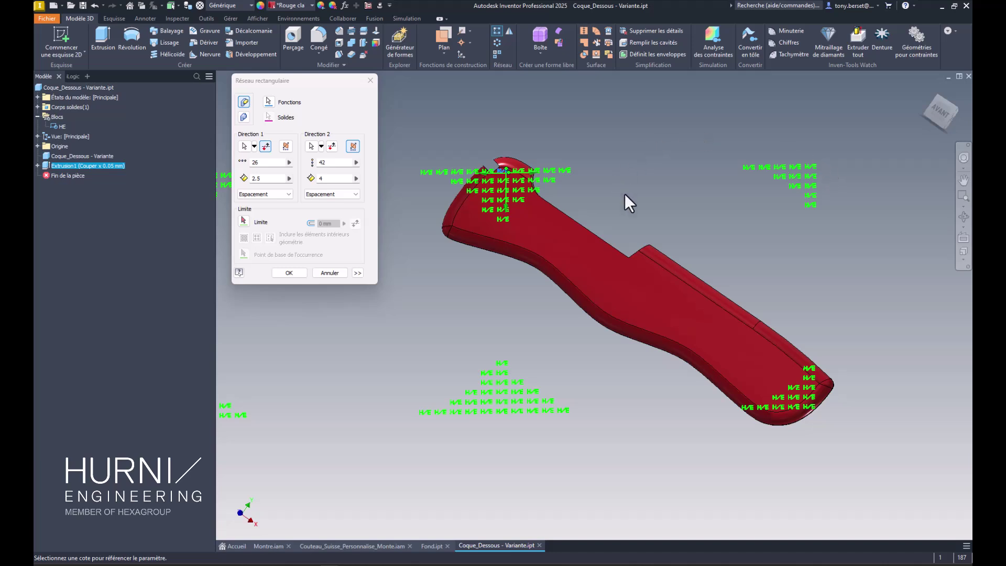
pyautogui.click(242, 221)
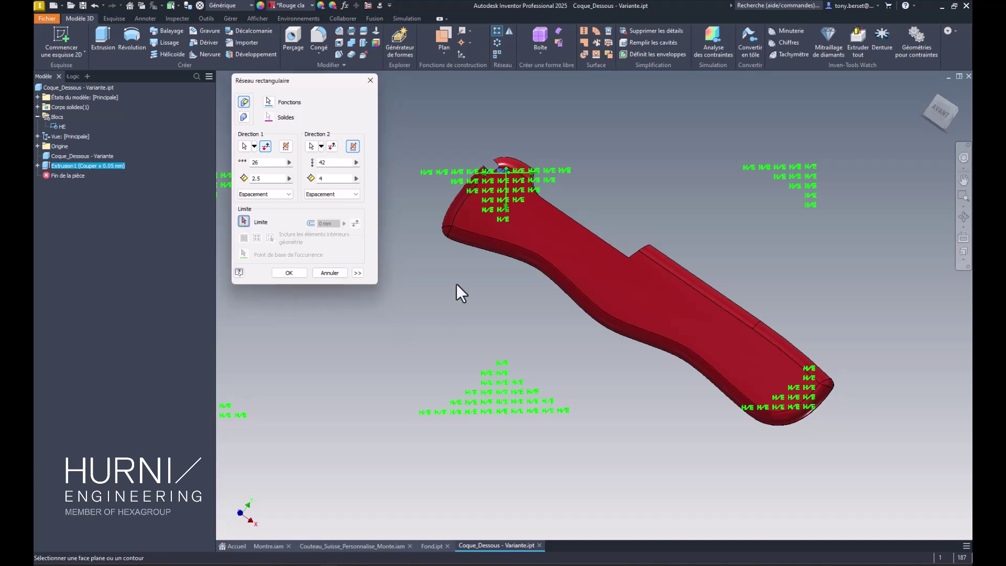
pyautogui.click(531, 221)
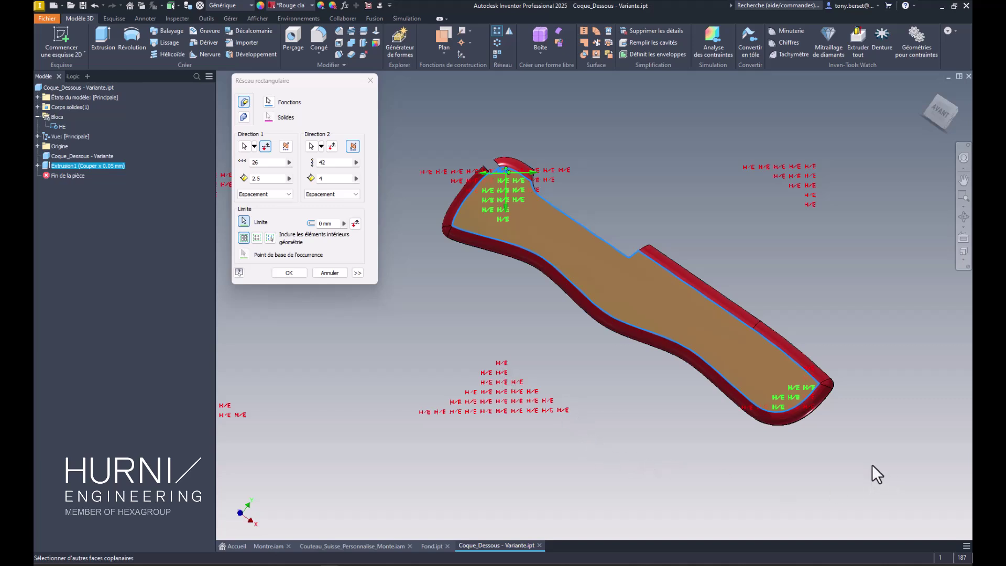
pyautogui.moveTo(857, 428); pyautogui.dragTo(812, 416, button='middle')
pyautogui.scroll(8, 786, 382)
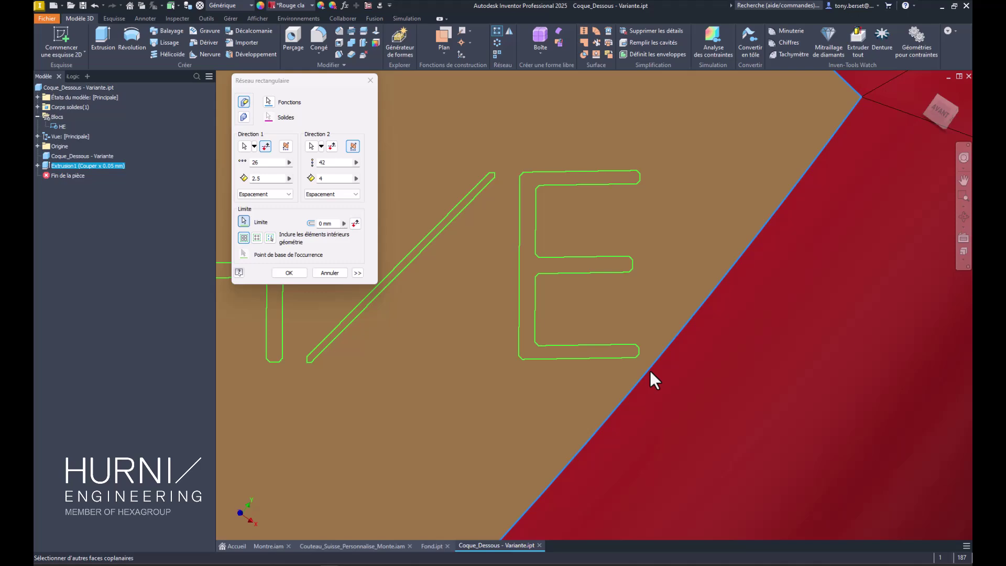
# Set the pattern's boundary offset to 0.1 mm and create the rectangular H/E pattern on the shell's flat face.
pyautogui.scroll(-8, 654, 382)
pyautogui.moveTo(451, 380); pyautogui.dragTo(714, 449, button='middle')
pyautogui.scroll(-3, 568, 401)
pyautogui.moveTo(514, 391); pyautogui.dragTo(601, 415, button='middle')
pyautogui.click(327, 222)
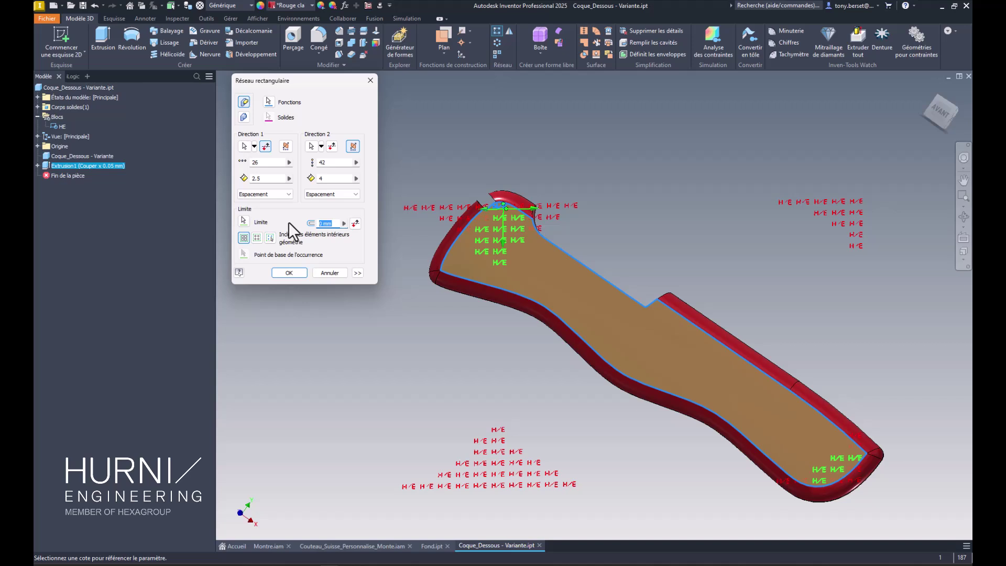
pyautogui.write('0.1')
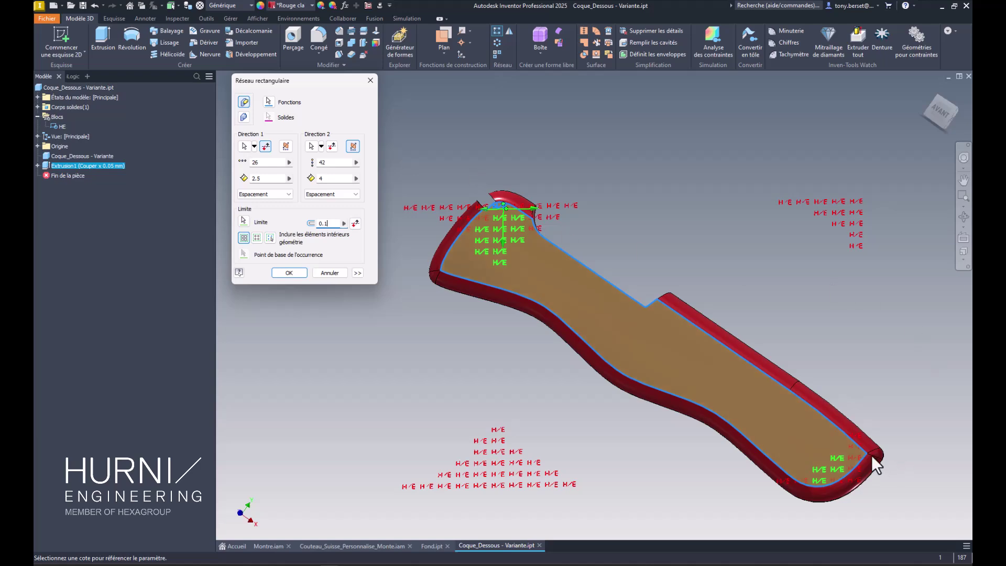
pyautogui.scroll(5, 870, 456)
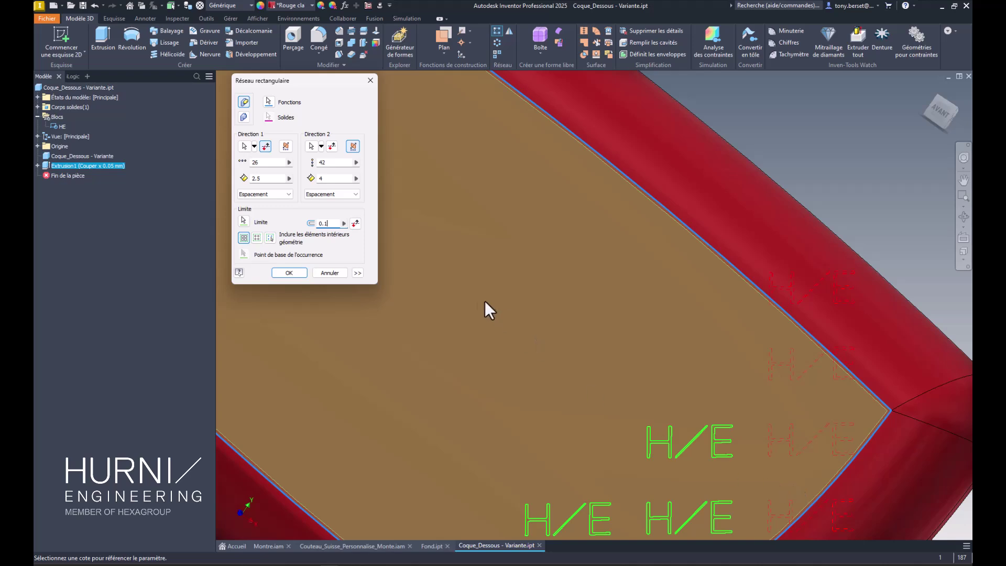
pyautogui.click(289, 273)
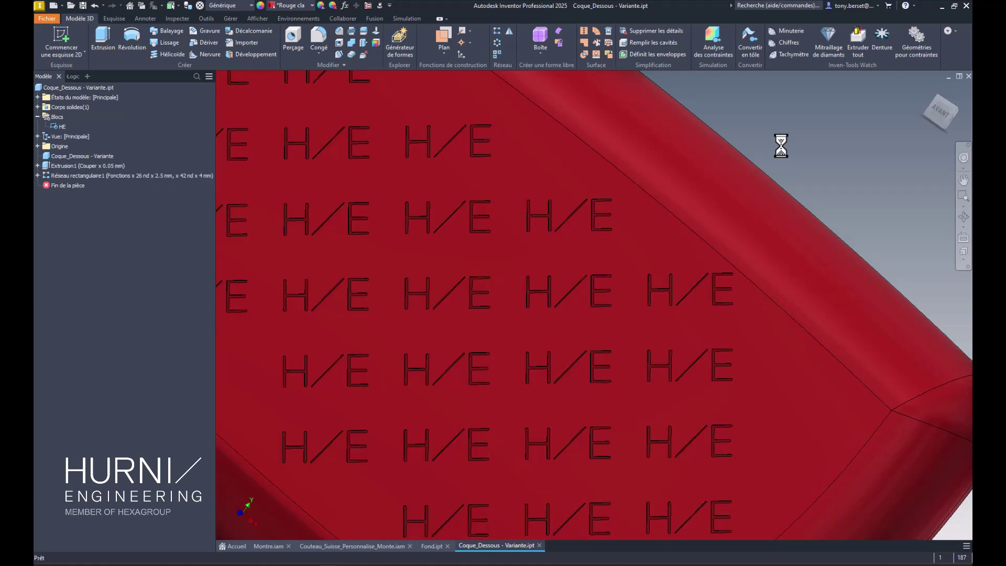
pyautogui.scroll(-6, 784, 150)
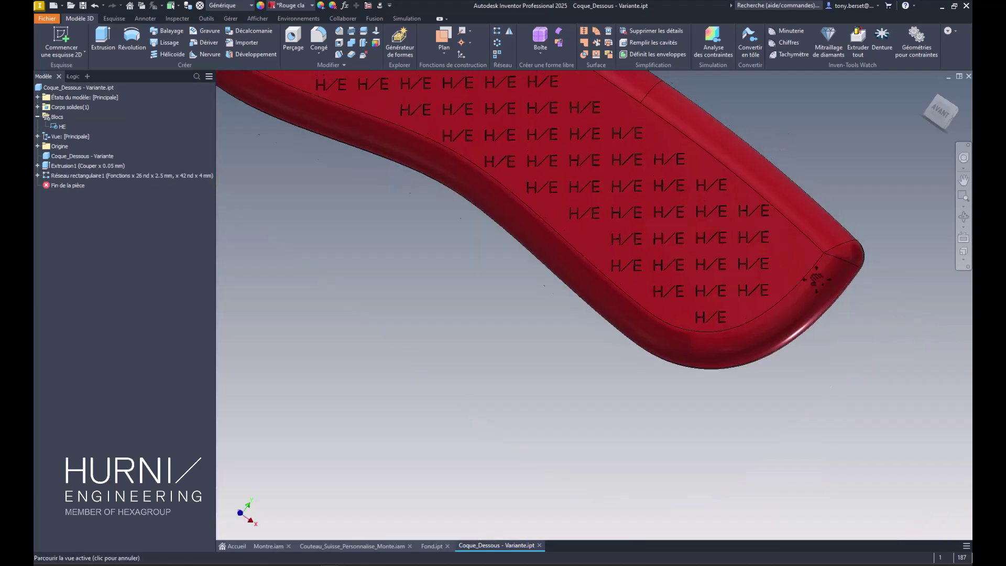
pyautogui.scroll(-4, 760, 178)
pyautogui.keyDown('shift'); pyautogui.moveTo(760, 184); pyautogui.dragTo(545, 304, button='middle'); pyautogui.keyUp('shift')
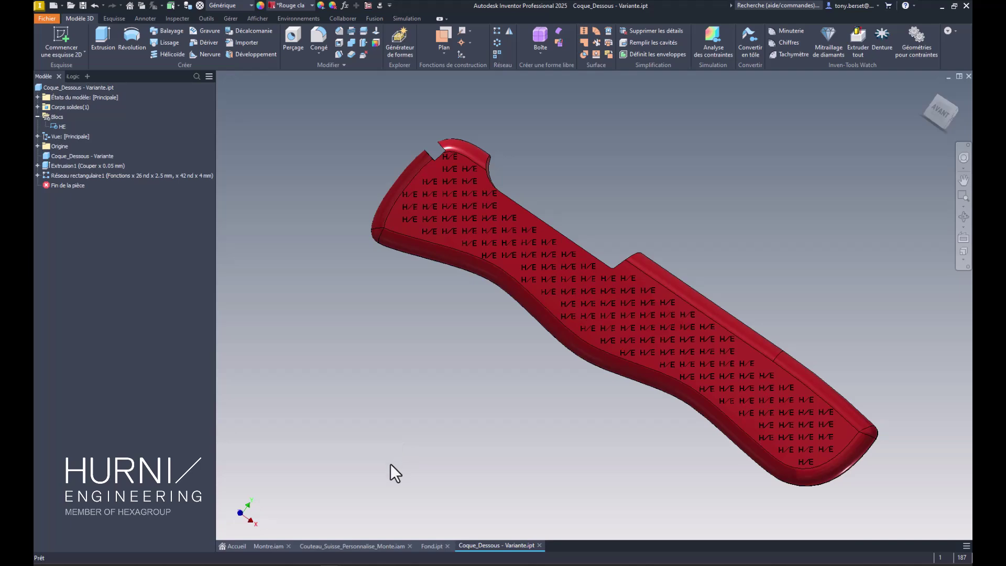
# Switch to the Couteau_Suisse_Personnalise_Monte.iam assembly and start a finish that includes the whole body of the "40 ans" shell.
pyautogui.click(363, 545)
pyautogui.keyDown('shift'); pyautogui.moveTo(325, 375); pyautogui.dragTo(579, 425, button='middle'); pyautogui.keyUp('shift')
pyautogui.keyDown('shift'); pyautogui.moveTo(650, 424); pyautogui.dragTo(677, 404, button='middle'); pyautogui.keyUp('shift')
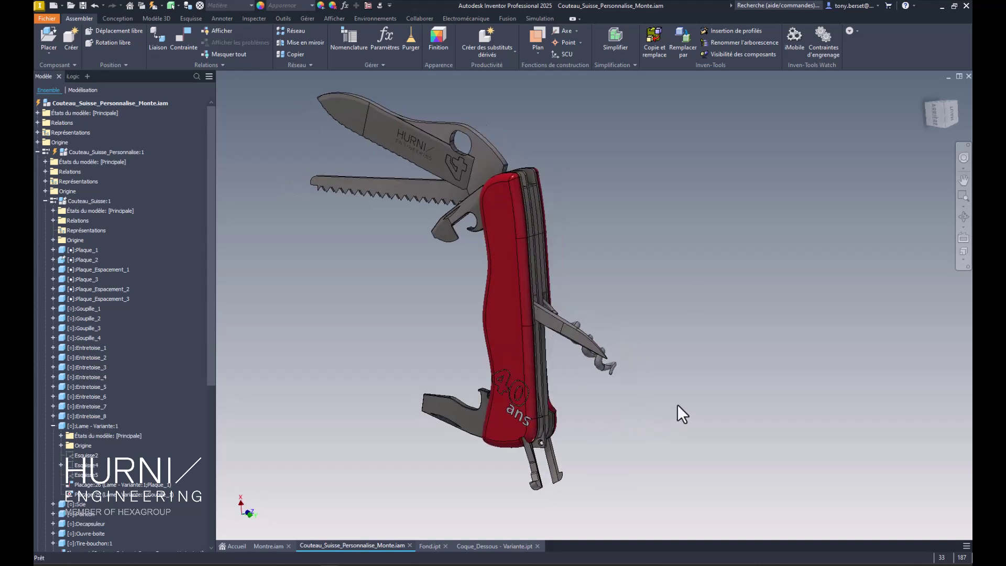
pyautogui.click(436, 36)
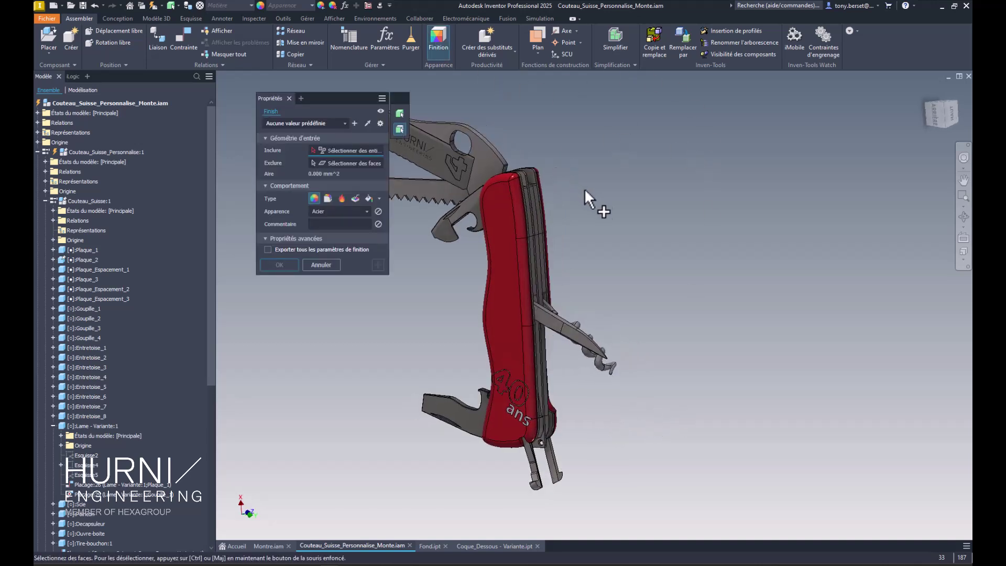
pyautogui.moveTo(583, 187); pyautogui.dragTo(670, 188, button='middle')
pyautogui.keyDown('shift'); pyautogui.moveTo(756, 289); pyautogui.dragTo(801, 296, button='middle'); pyautogui.keyUp('shift')
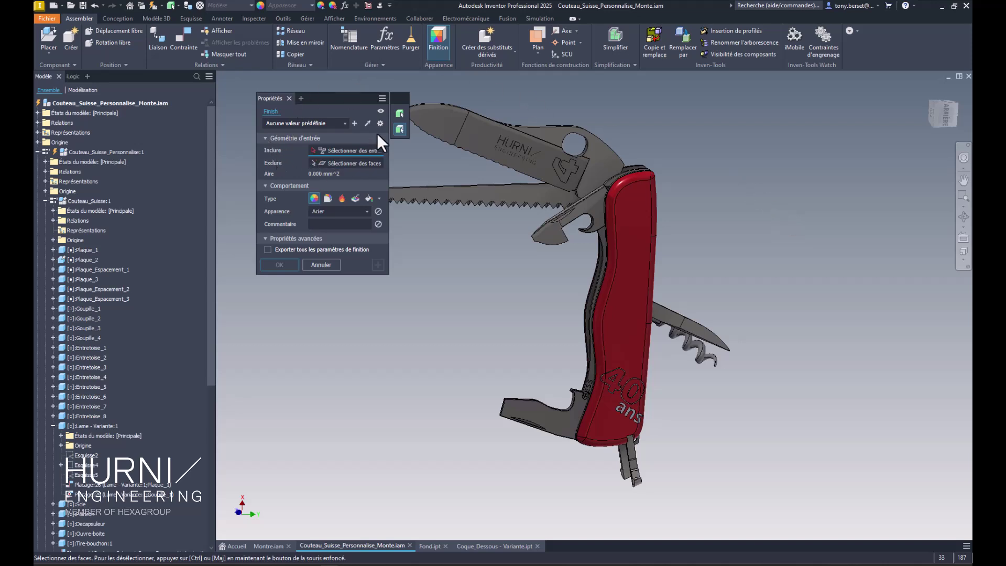
pyautogui.click(400, 114)
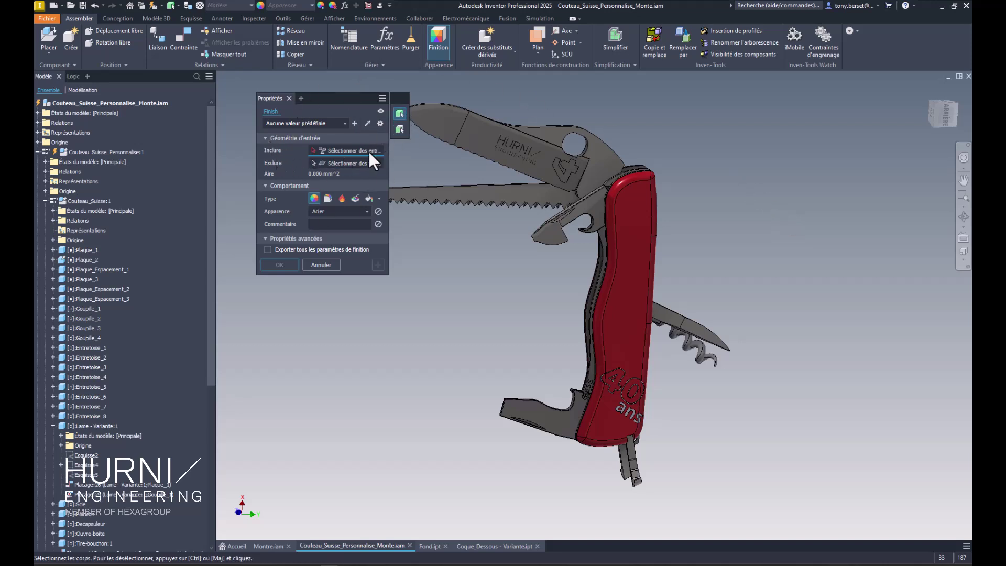
pyautogui.click(627, 279)
pyautogui.keyDown('shift'); pyautogui.moveTo(769, 300); pyautogui.dragTo(778, 272, button='middle'); pyautogui.keyUp('shift')
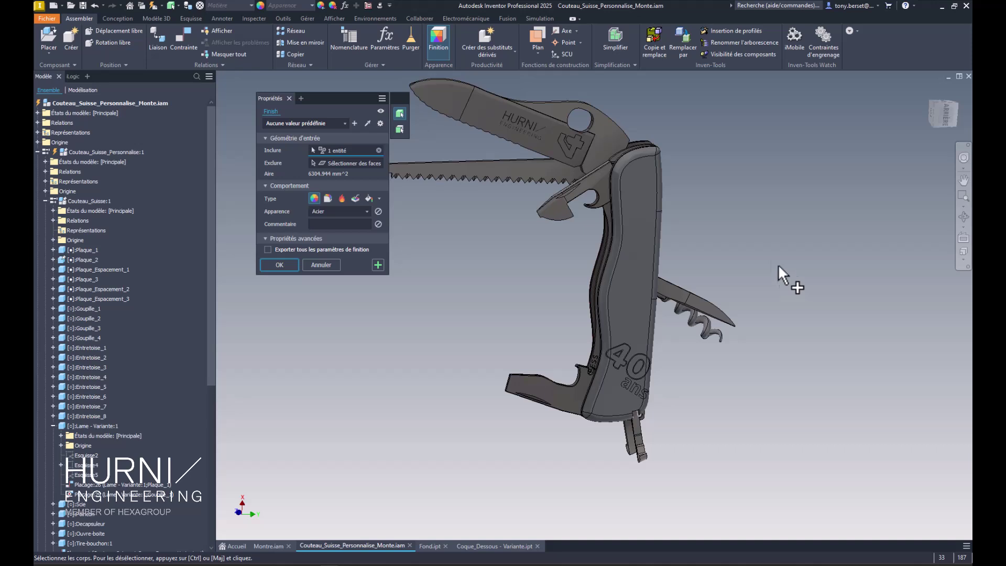
# Exclude the "40 ans" engraving faces and the shell's large flat face from the finish.
pyautogui.click(336, 164)
pyautogui.moveTo(565, 328); pyautogui.dragTo(671, 404)
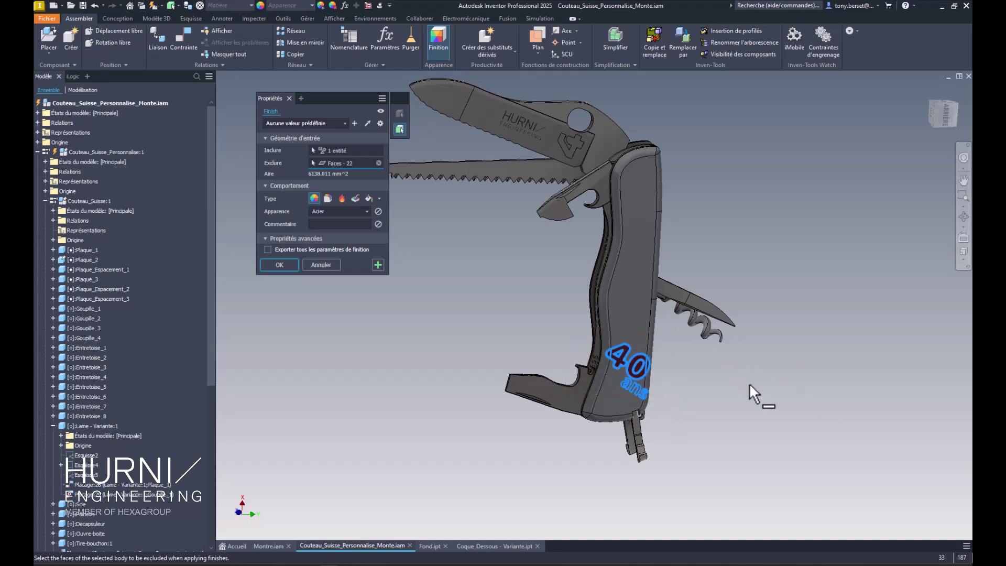
pyautogui.keyDown('shift'); pyautogui.moveTo(735, 397); pyautogui.dragTo(705, 388, button='middle'); pyautogui.keyUp('shift')
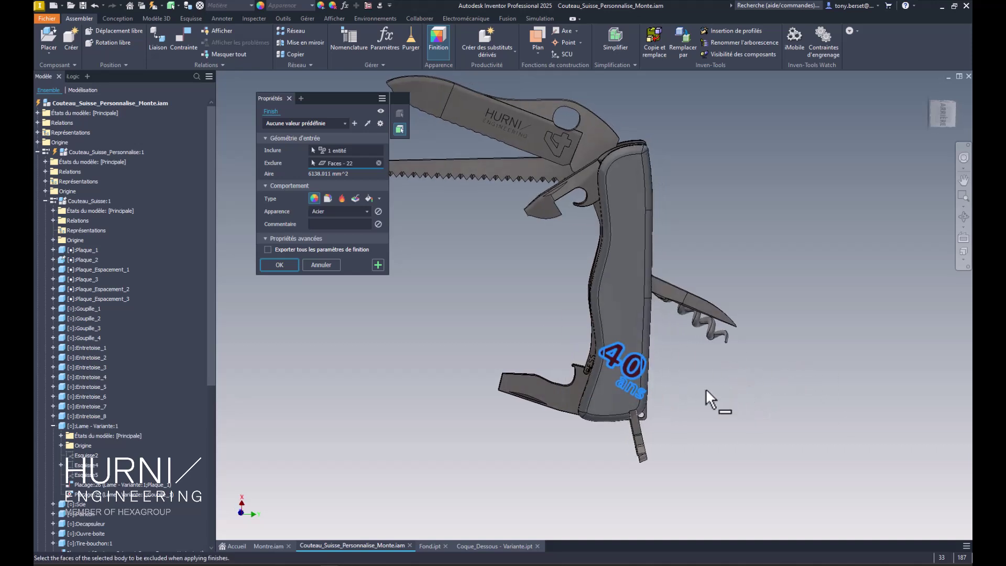
pyautogui.click(624, 276)
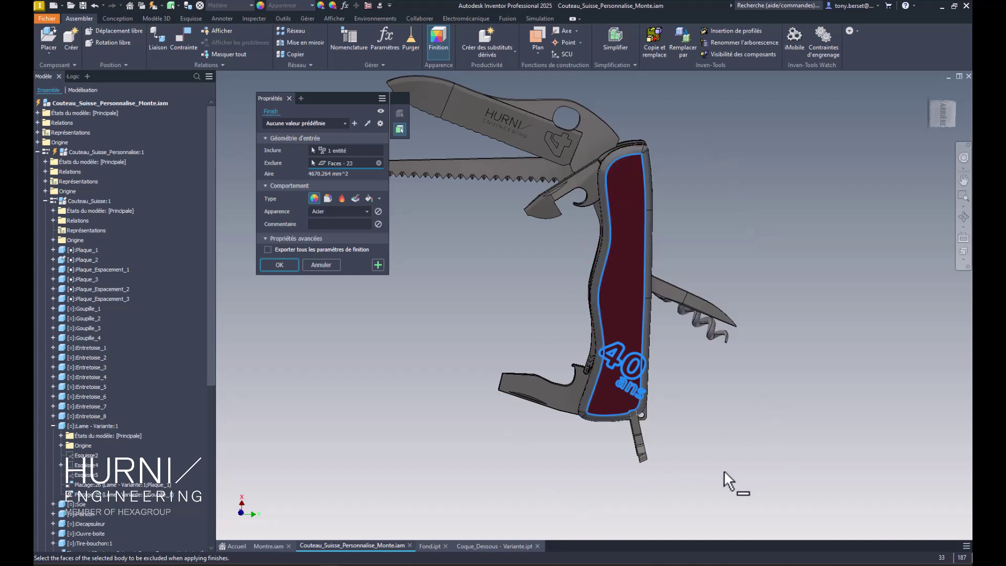
# Apply the Surmoulage noir coating with the Moulé noir appearance, leaving out short description, thickness and comment.
pyautogui.click(327, 198)
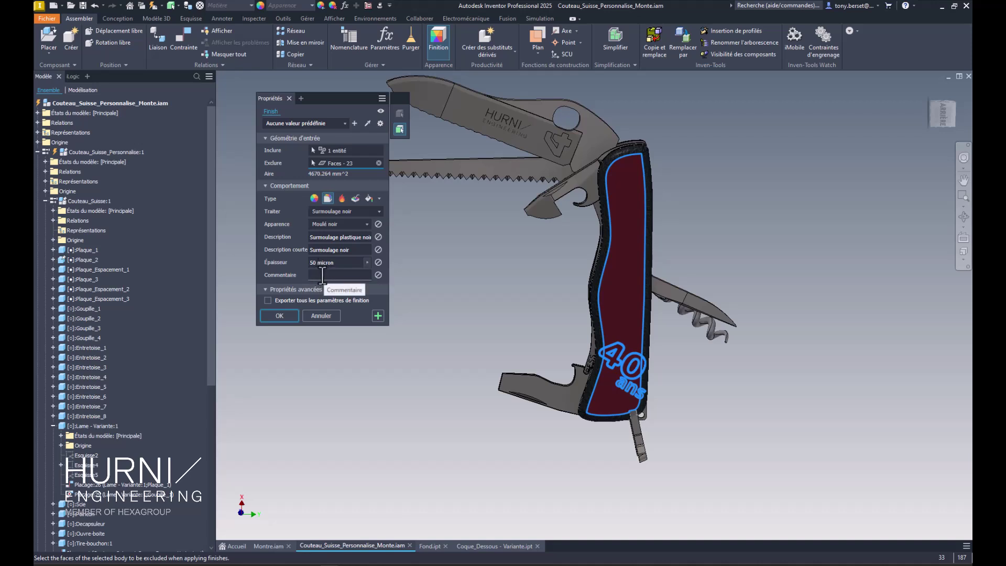
pyautogui.click(378, 250)
pyautogui.click(377, 262)
pyautogui.click(378, 275)
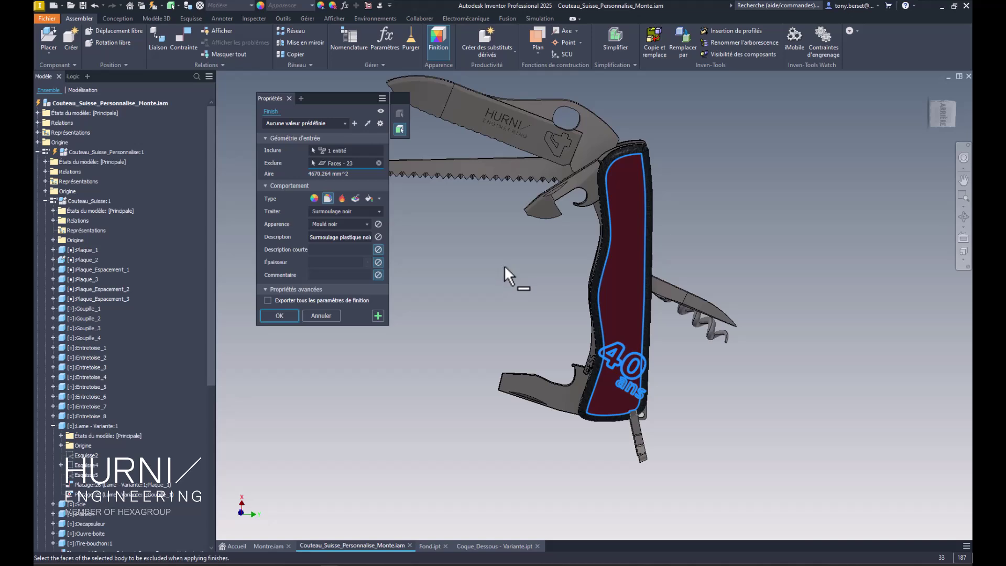
pyautogui.click(281, 316)
# Start a second finish that includes the whole body of the H/E-patterned shell on the knife's other side.
pyautogui.keyDown('shift'); pyautogui.moveTo(467, 307); pyautogui.dragTo(207, 288, button='middle'); pyautogui.keyUp('shift')
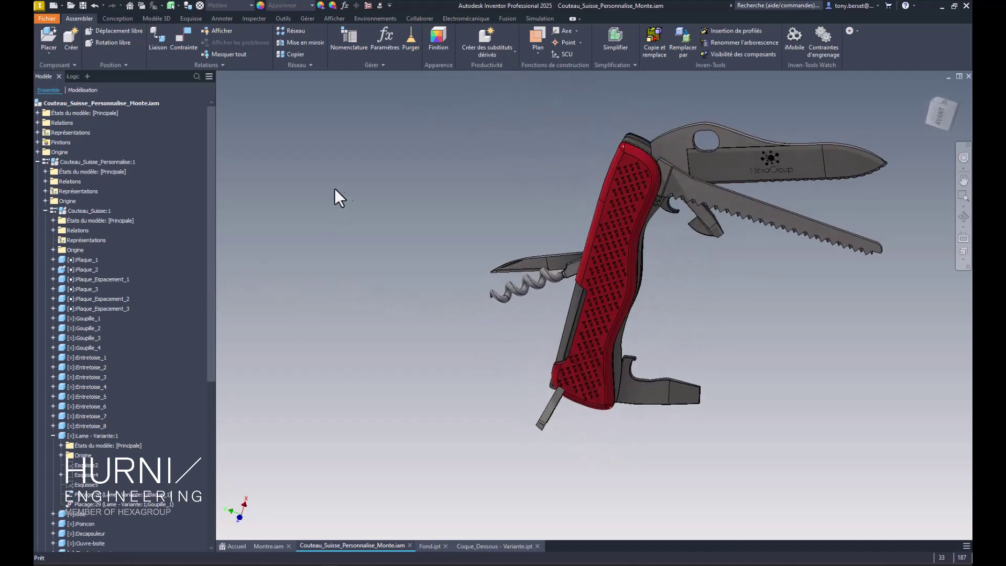
pyautogui.click(437, 39)
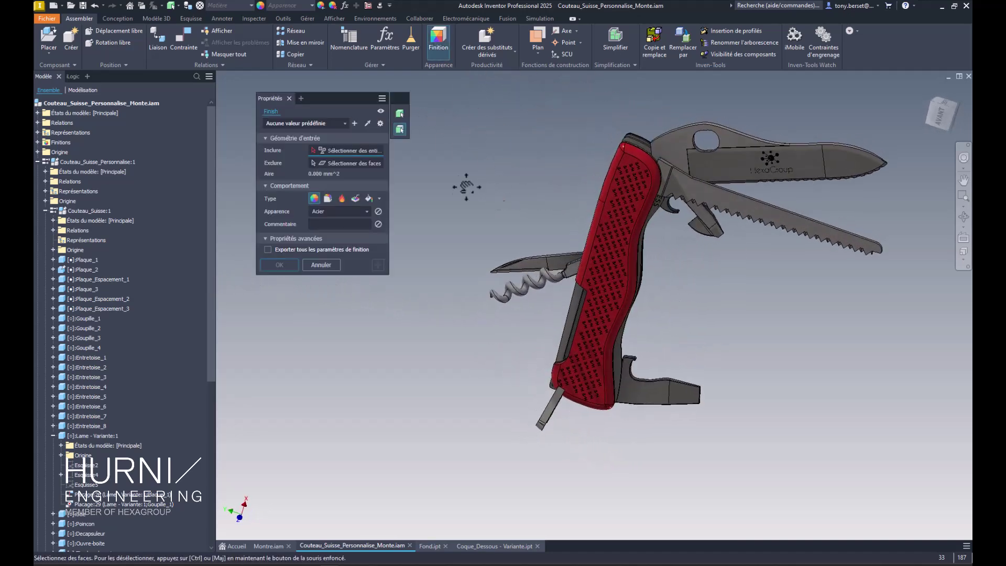
pyautogui.moveTo(478, 180); pyautogui.dragTo(426, 197, button='middle')
pyautogui.click(399, 113)
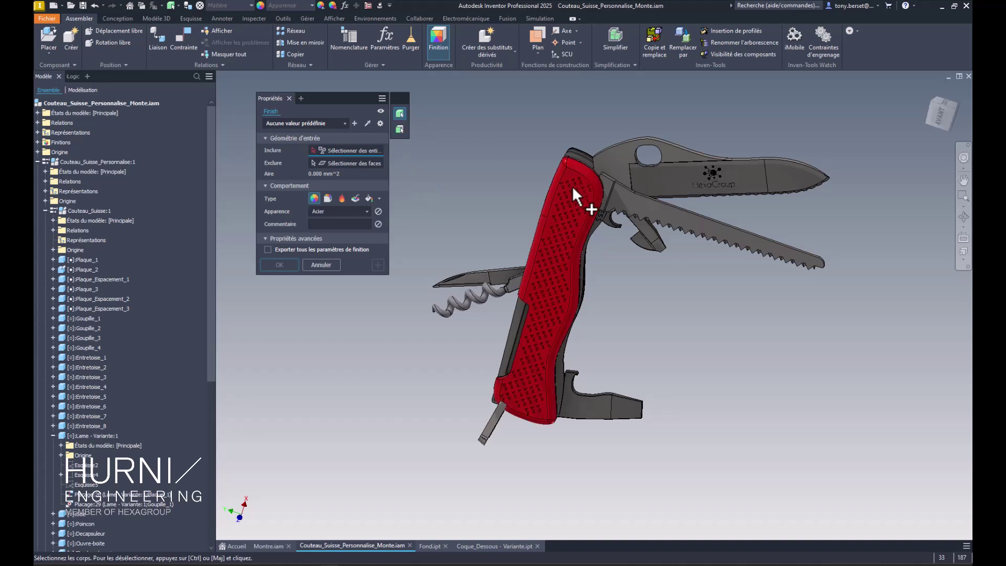
pyautogui.click(573, 187)
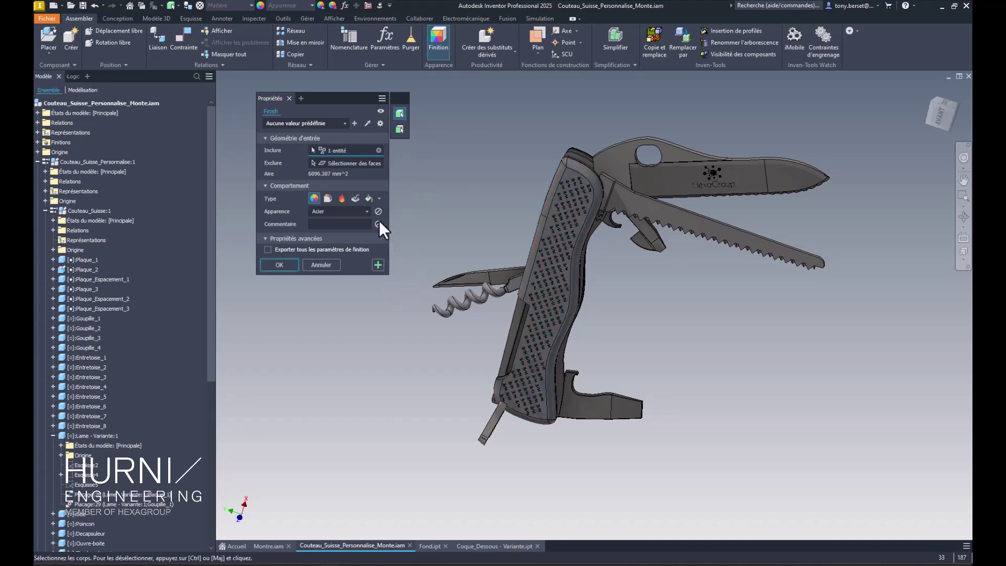
# Exclude the patterned shell's flat face and all its H/E engraving faces from the finish, using a window selection in side view.
pyautogui.click(333, 164)
pyautogui.keyDown('shift'); pyautogui.moveTo(708, 393); pyautogui.dragTo(838, 231, button='middle'); pyautogui.keyUp('shift')
pyautogui.click(937, 124)
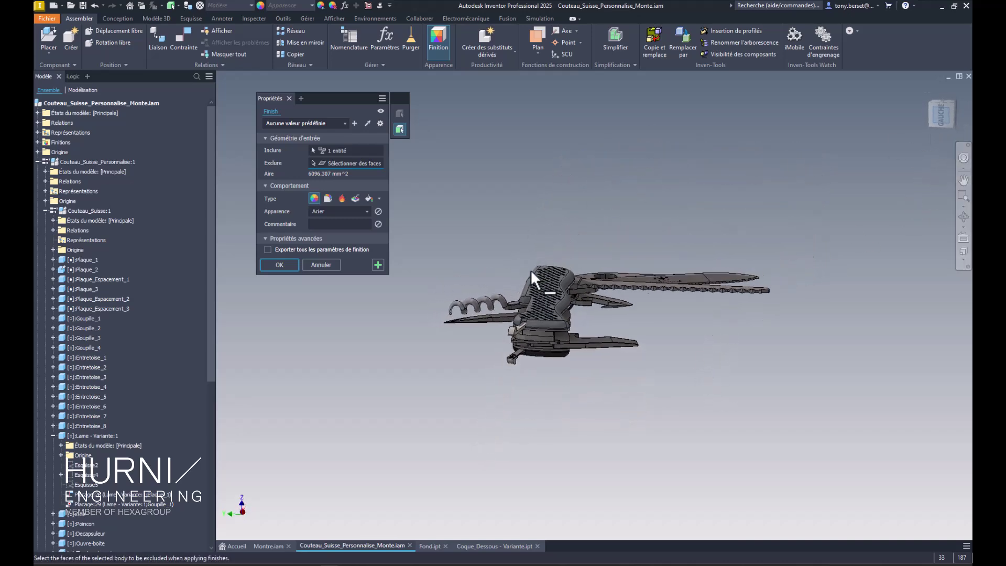
pyautogui.scroll(5, 466, 402)
pyautogui.moveTo(440, 375); pyautogui.dragTo(840, 447)
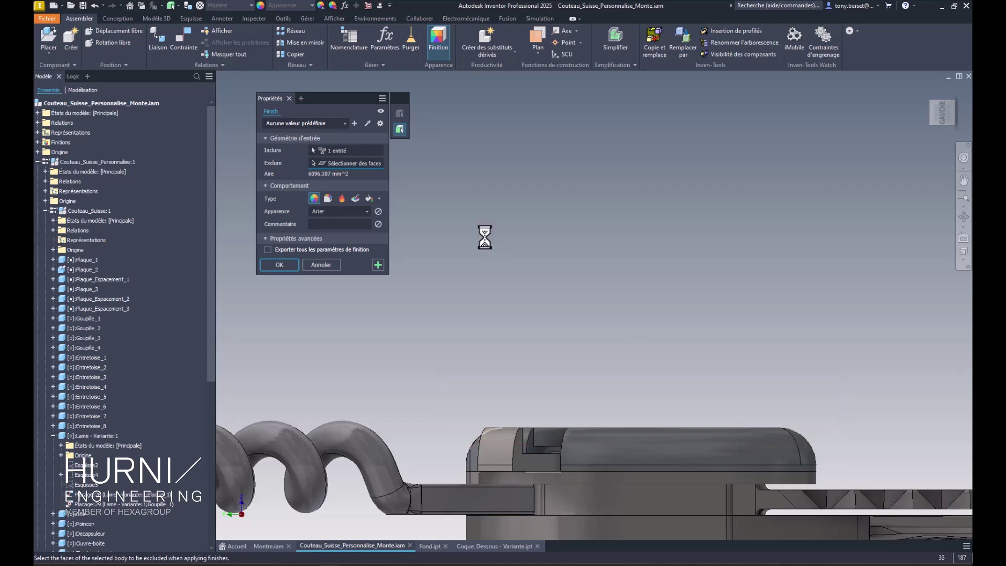
pyautogui.scroll(-3, 324, 174)
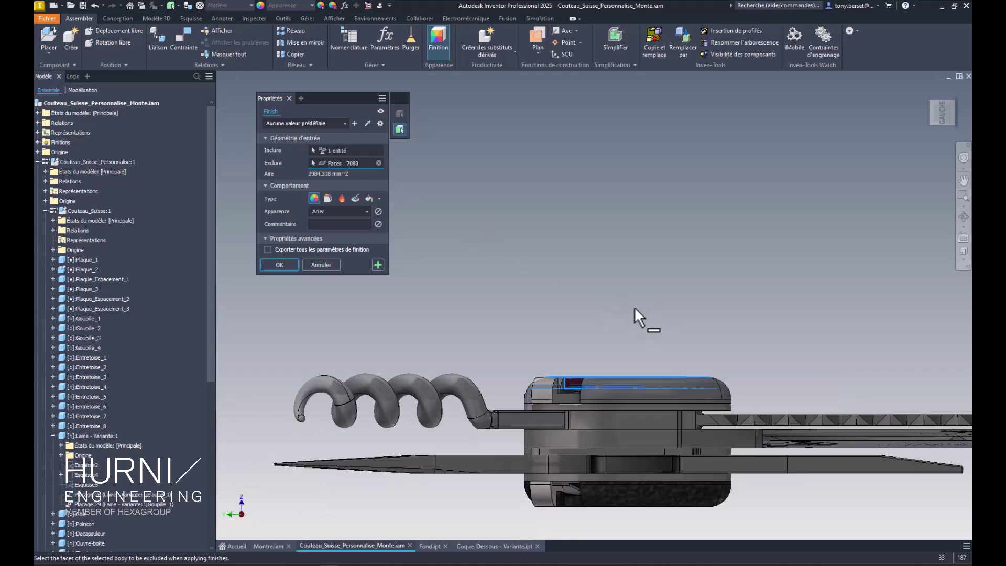
pyautogui.scroll(-2, 645, 304)
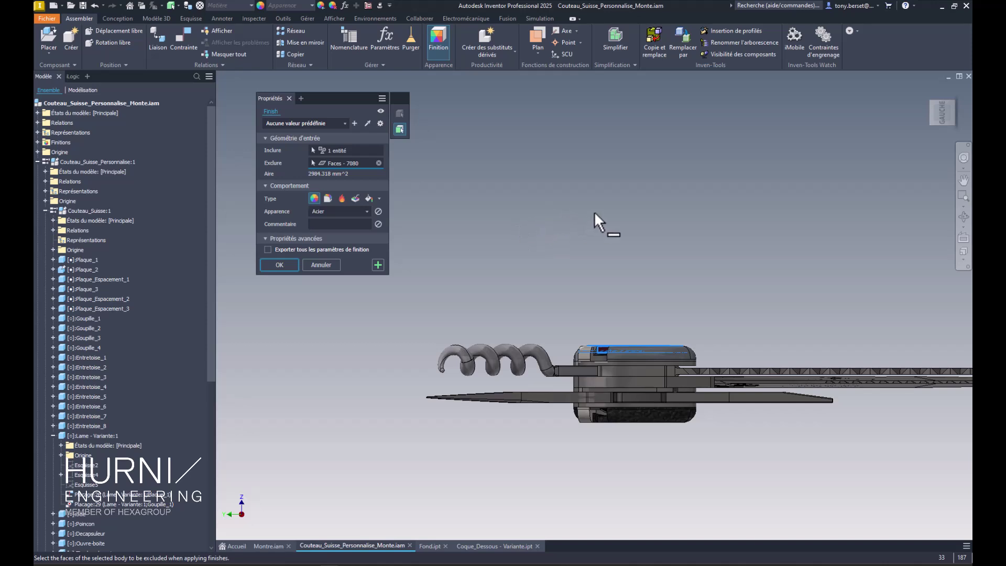
pyautogui.press('F4')
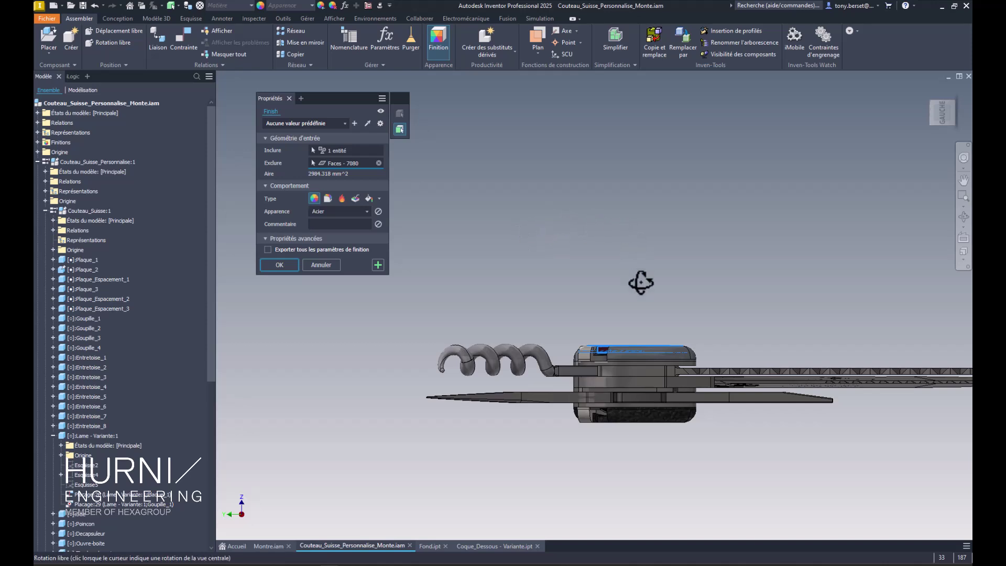
pyautogui.moveTo(639, 283); pyautogui.dragTo(661, 278)
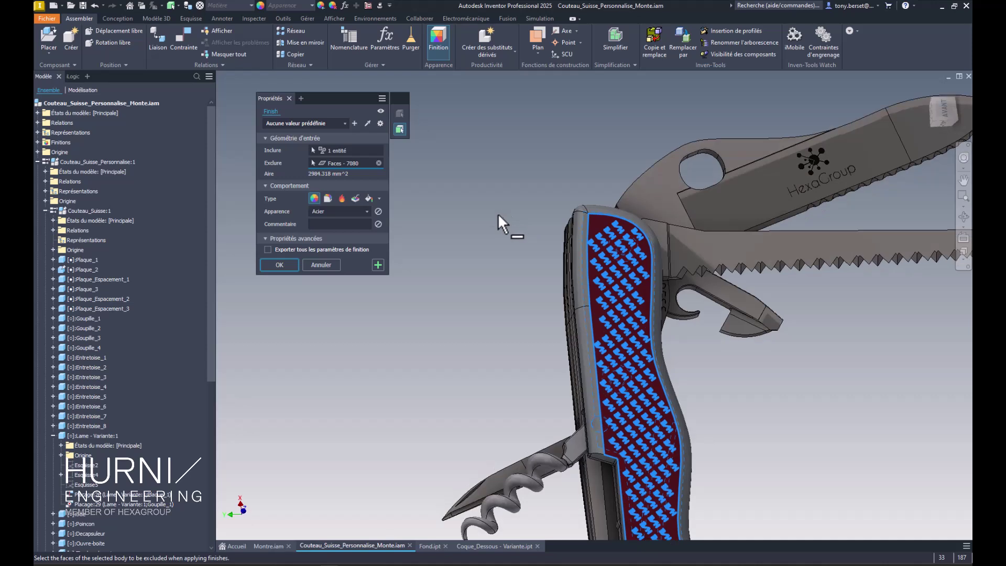
# Copy the Surmoulage noir properties from the "40 ans" shell's finish and apply them to the H/E-patterned shell.
pyautogui.click(367, 124)
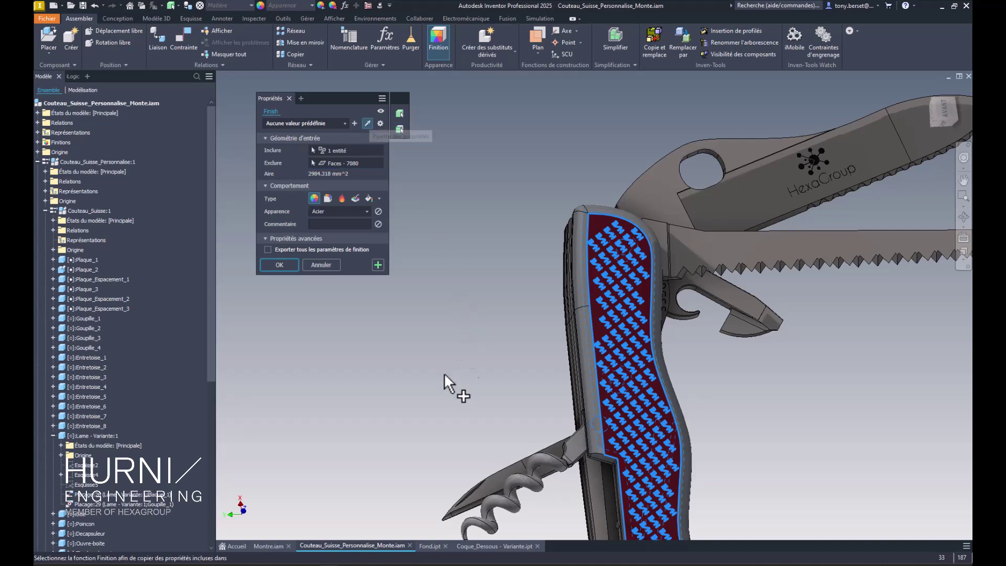
pyautogui.keyDown('shift'); pyautogui.moveTo(462, 384); pyautogui.dragTo(588, 401, button='middle'); pyautogui.keyUp('shift')
pyautogui.click(850, 296)
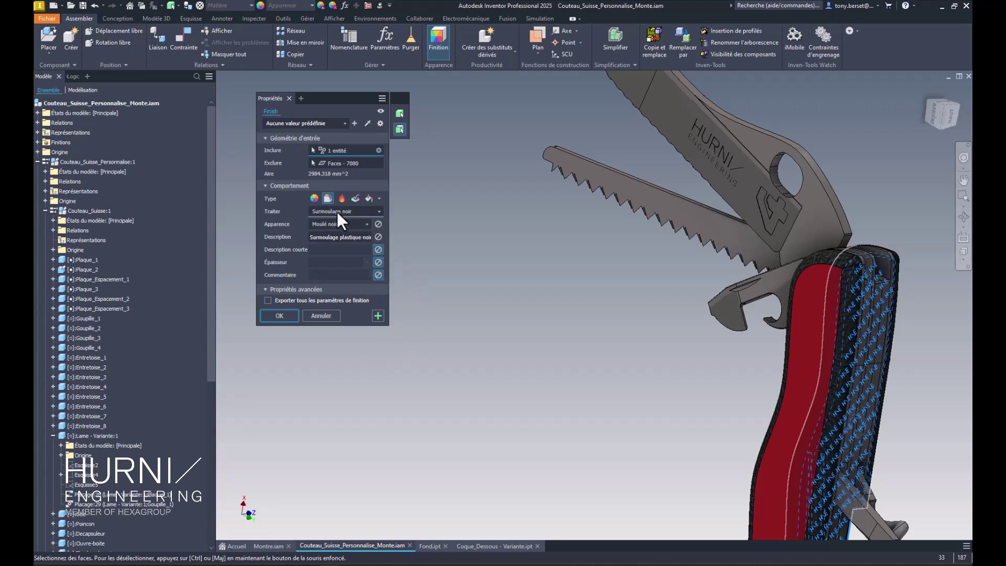
pyautogui.click(282, 315)
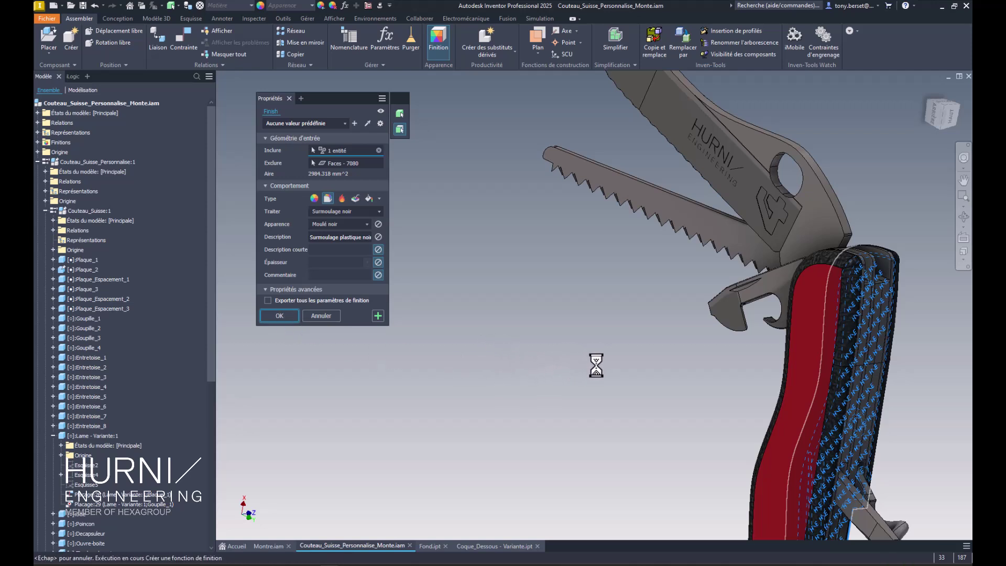
pyautogui.scroll(4, 581, 404)
pyautogui.keyDown('shift'); pyautogui.moveTo(582, 403); pyautogui.dragTo(554, 299, button='middle'); pyautogui.keyUp('shift')
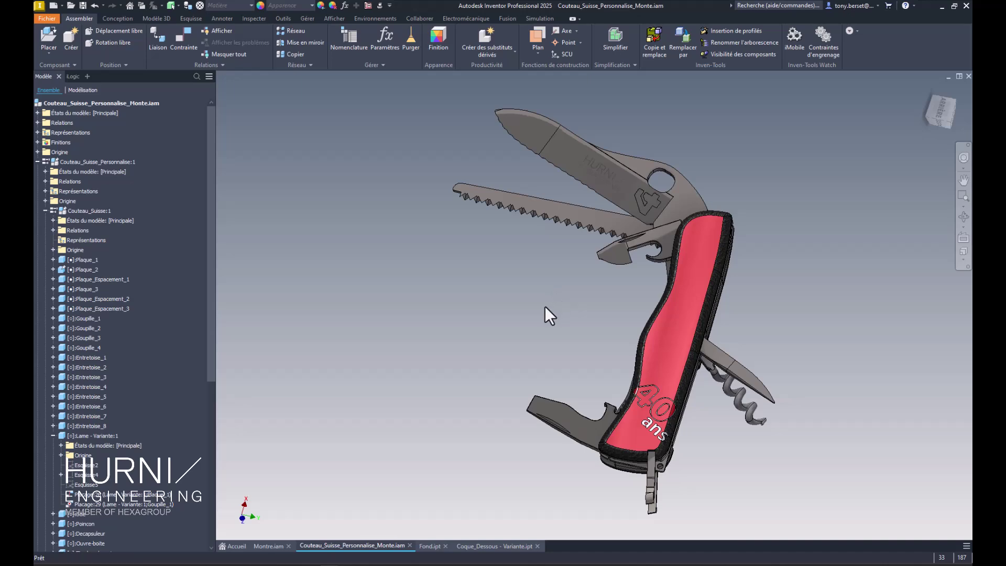
pyautogui.hotkey('alt', 'Tab')
pyautogui.click(183, 405)
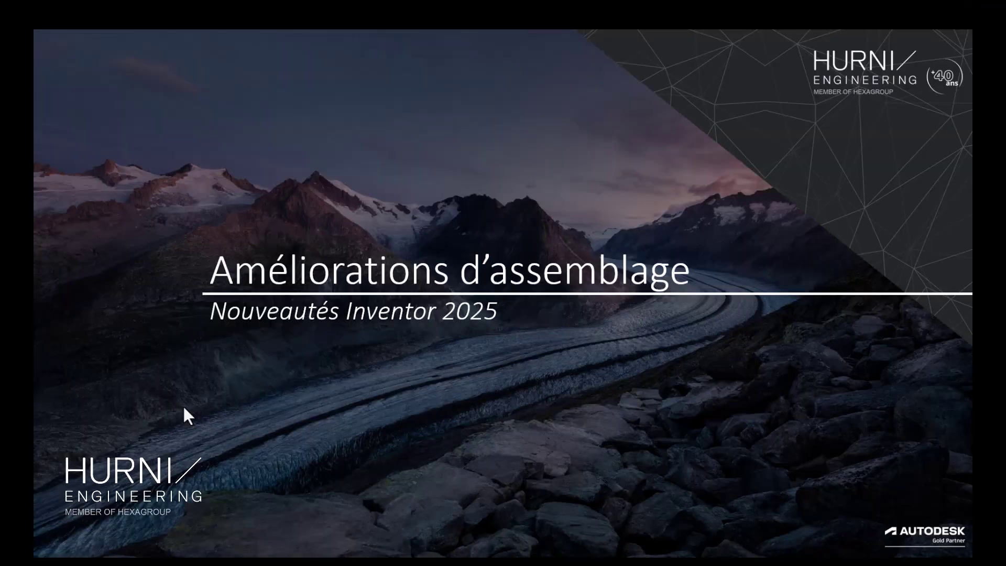
pyautogui.click(183, 404)
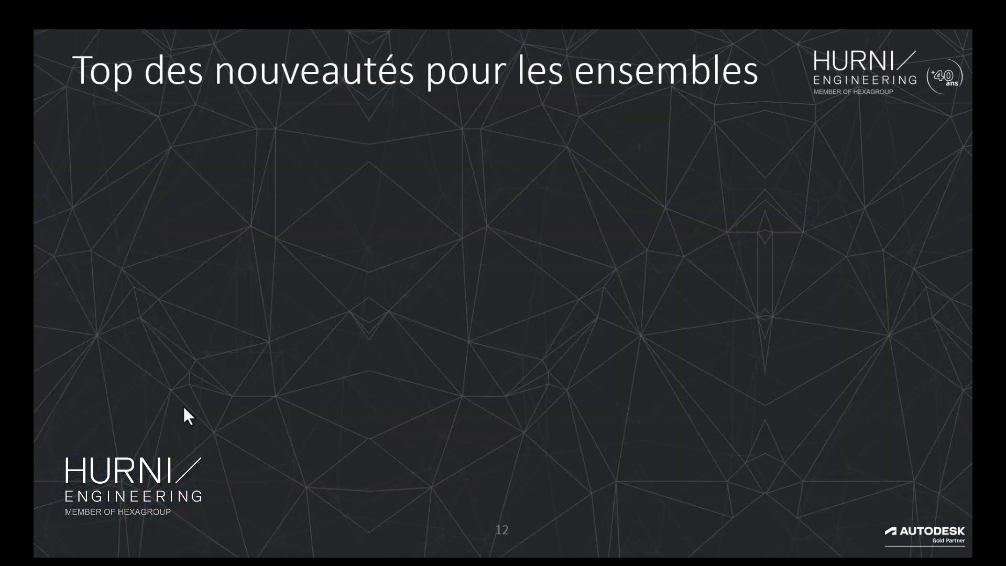
pyautogui.click(183, 405)
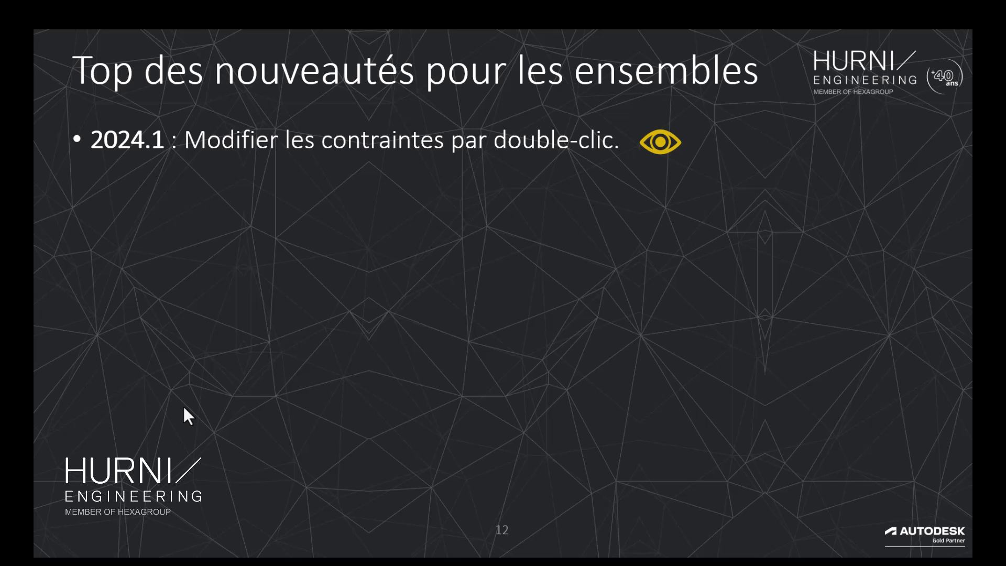
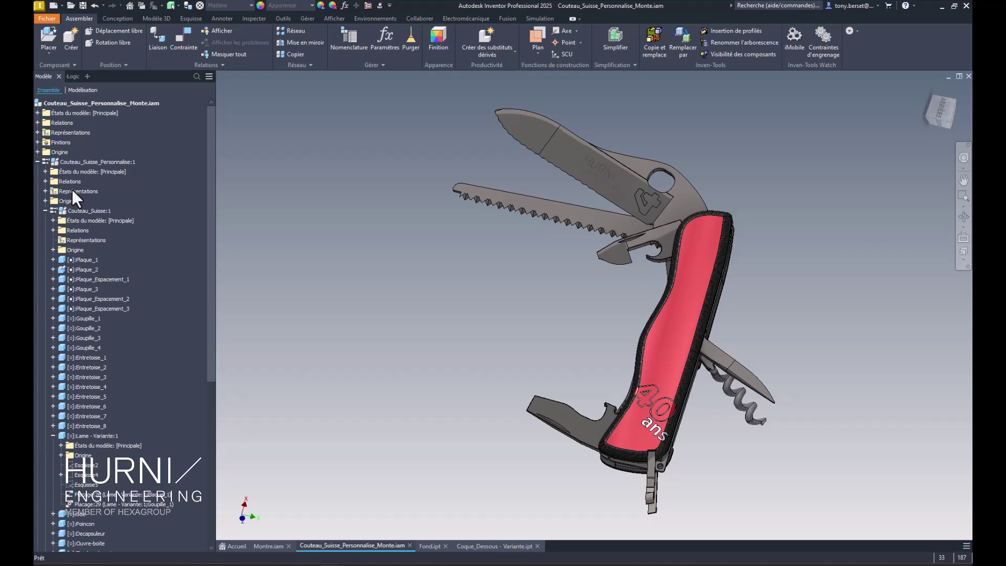
# Measure the knife's main blade, saw and can opener with part priority, adding each part's mass to the cumulative value.
pyautogui.press('m')
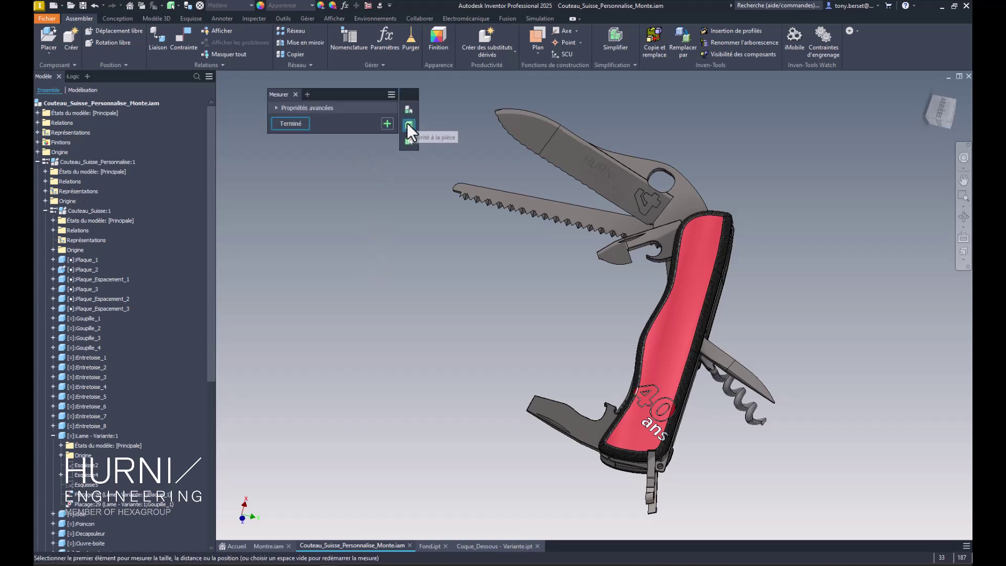
pyautogui.click(570, 152)
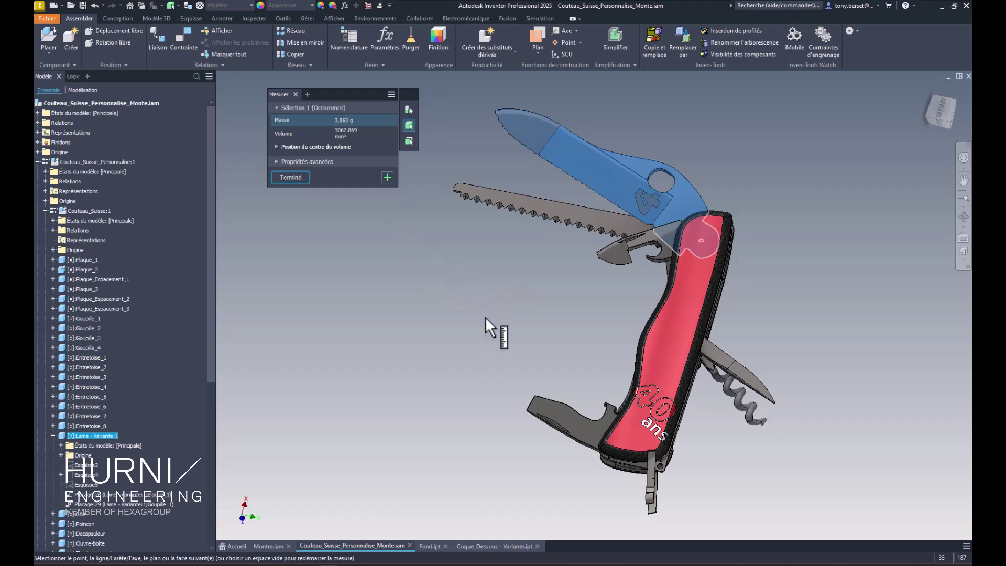
pyautogui.keyDown('shift'); pyautogui.moveTo(485, 316); pyautogui.dragTo(505, 341, button='middle'); pyautogui.keyUp('shift')
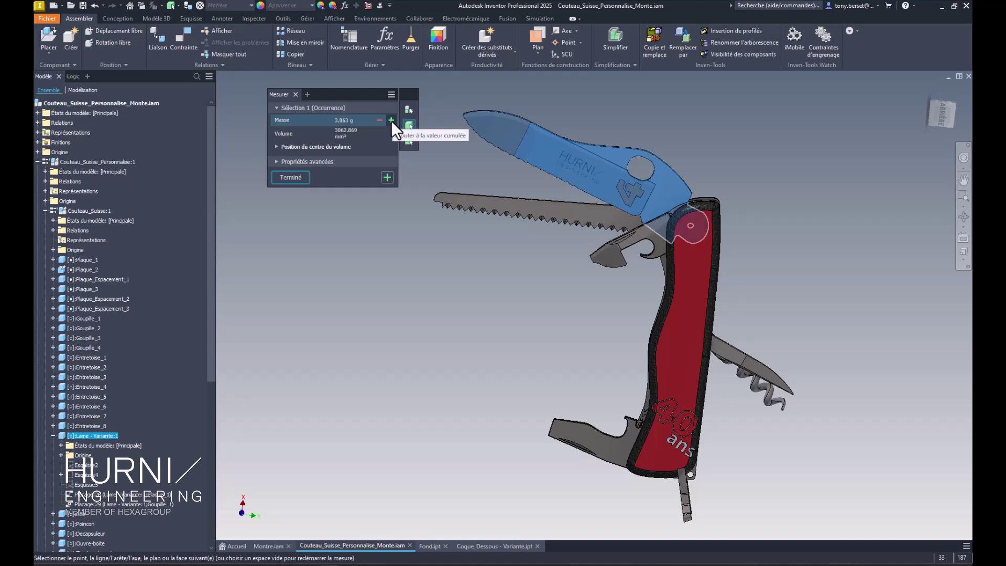
pyautogui.click(391, 120)
pyautogui.click(528, 212)
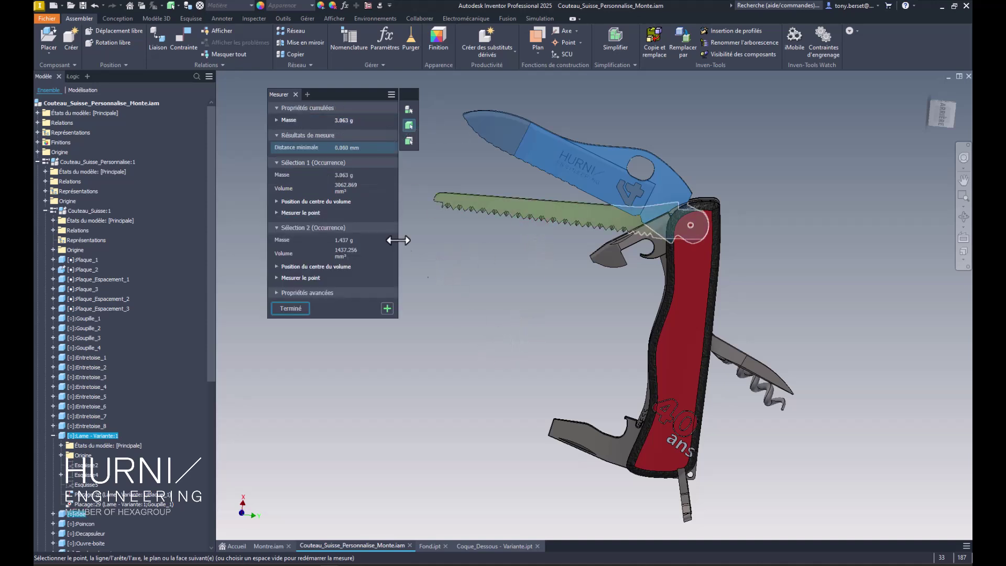
pyautogui.click(391, 240)
pyautogui.click(601, 260)
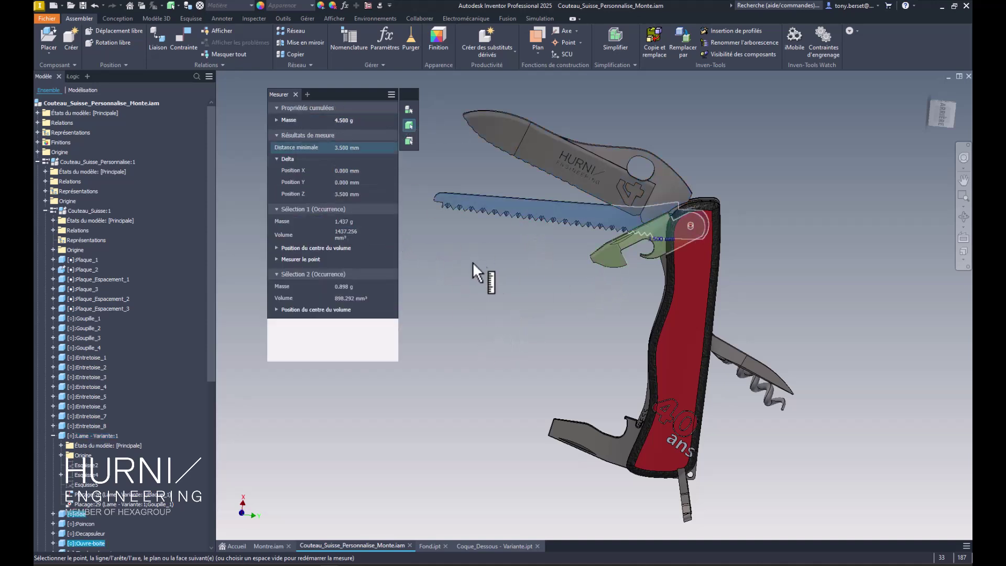
pyautogui.click(393, 285)
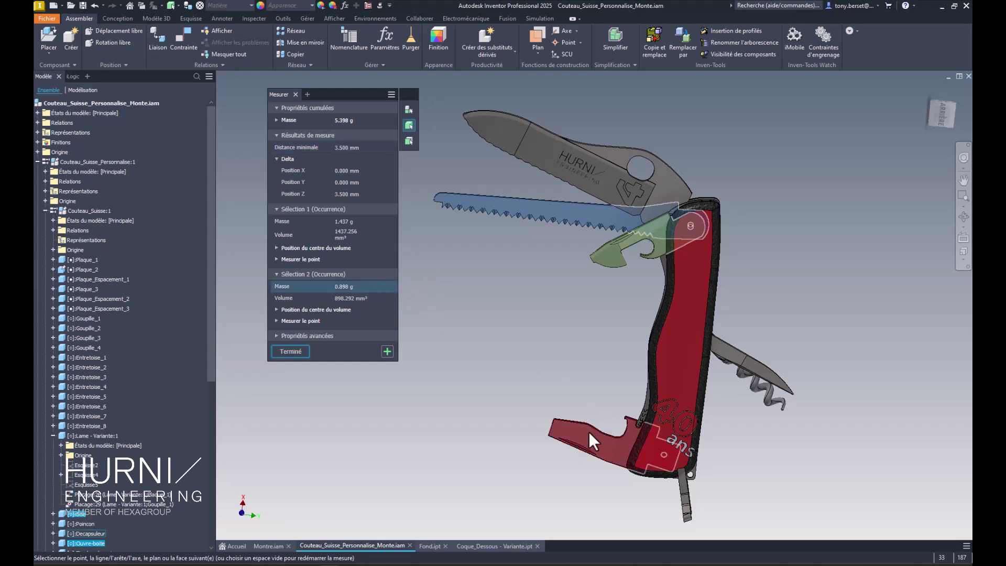
# Add the masses of the bottle opener, awl and corkscrew to the cumulative value and clear the measured selection.
pyautogui.click(589, 432)
pyautogui.click(393, 285)
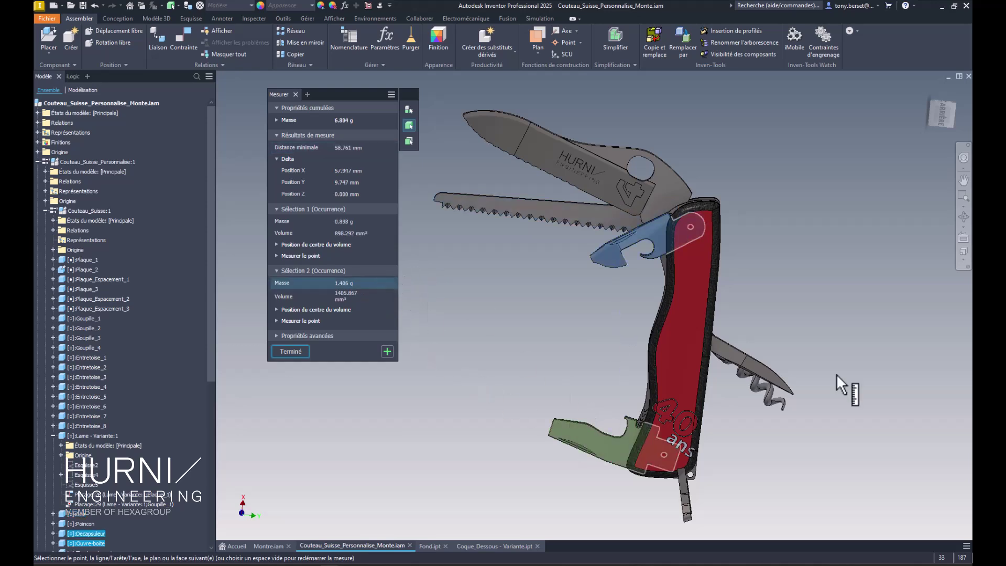
pyautogui.click(747, 370)
pyautogui.click(391, 288)
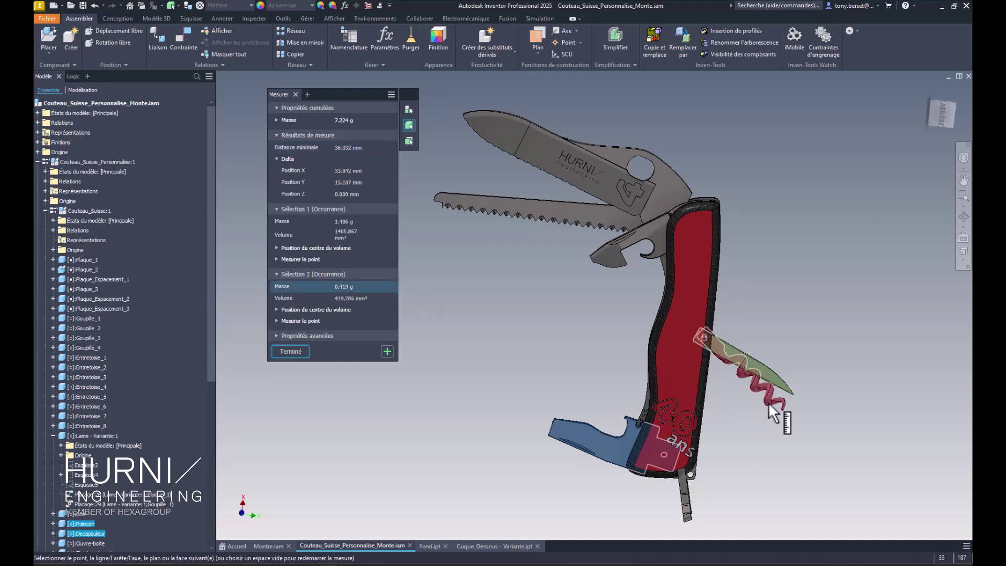
pyautogui.click(769, 405)
pyautogui.click(391, 283)
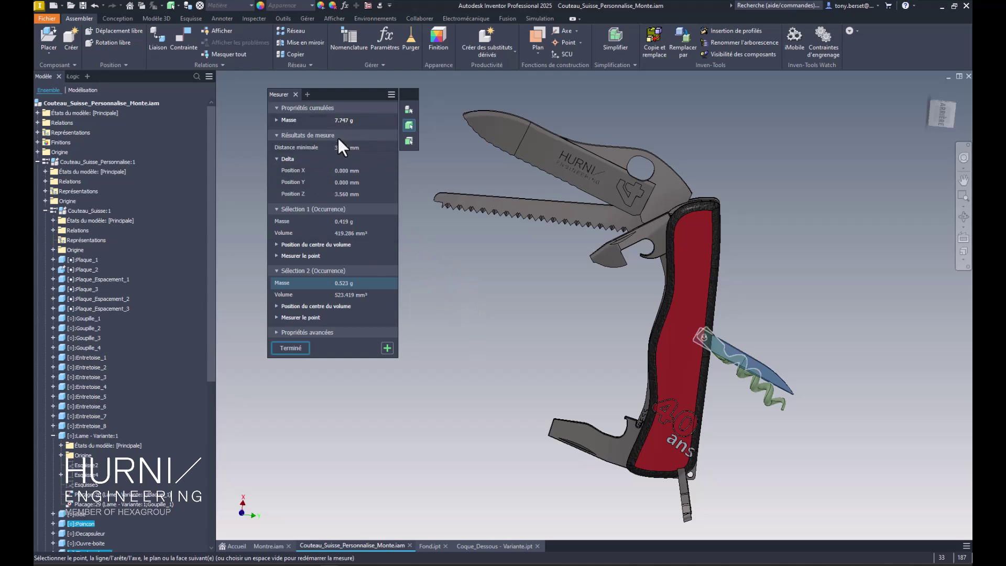
pyautogui.click(519, 321)
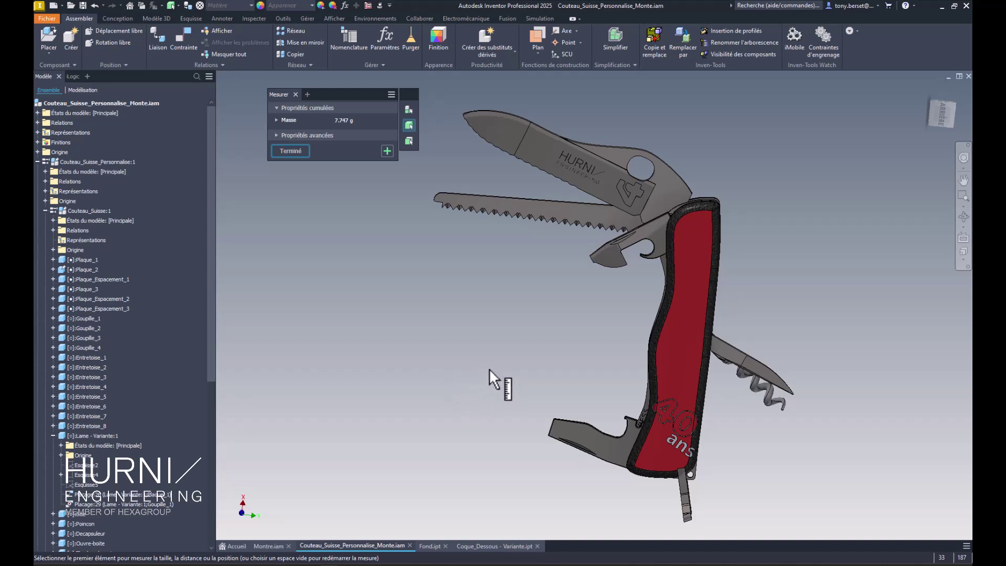
# Subtract the corkscrew's mass from the cumulative value, measure the saw again and finish measuring.
pyautogui.click(769, 400)
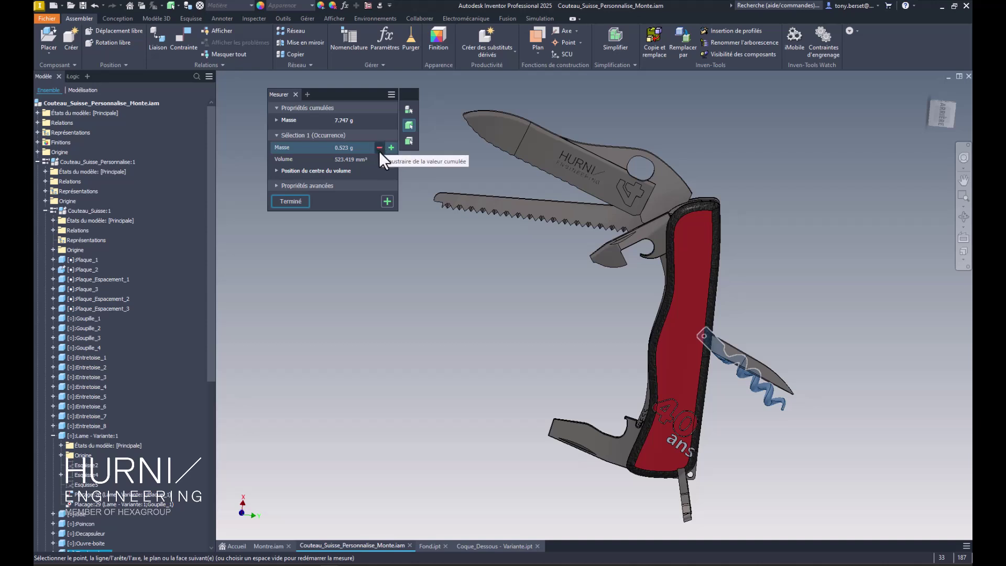
pyautogui.click(379, 148)
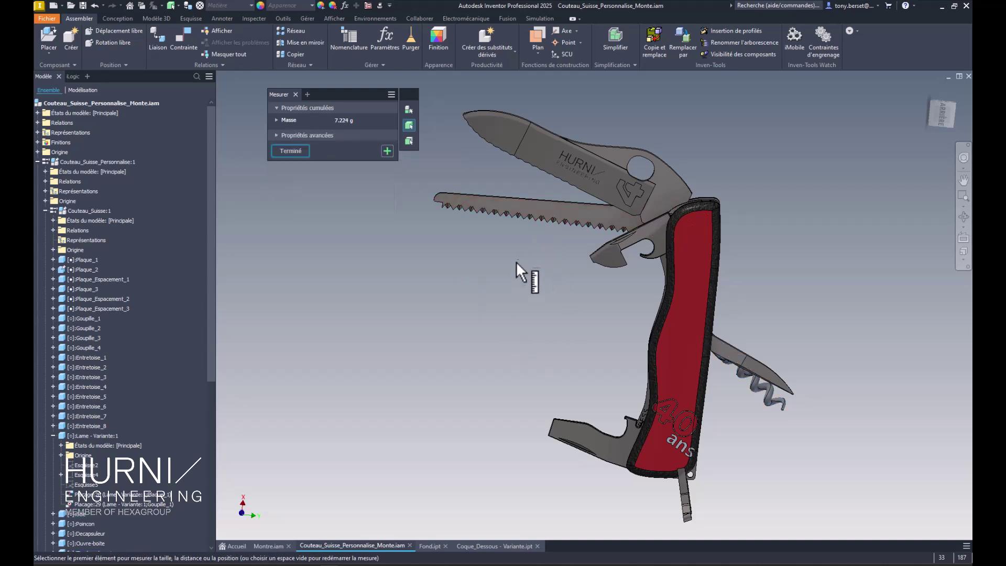
pyautogui.click(522, 213)
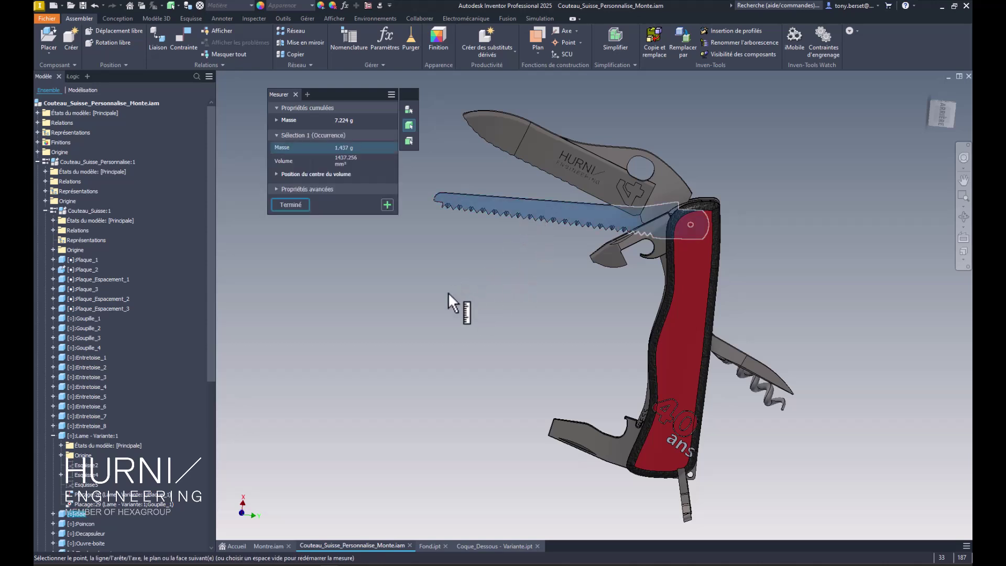
pyautogui.moveTo(375, 151)
pyautogui.click(296, 205)
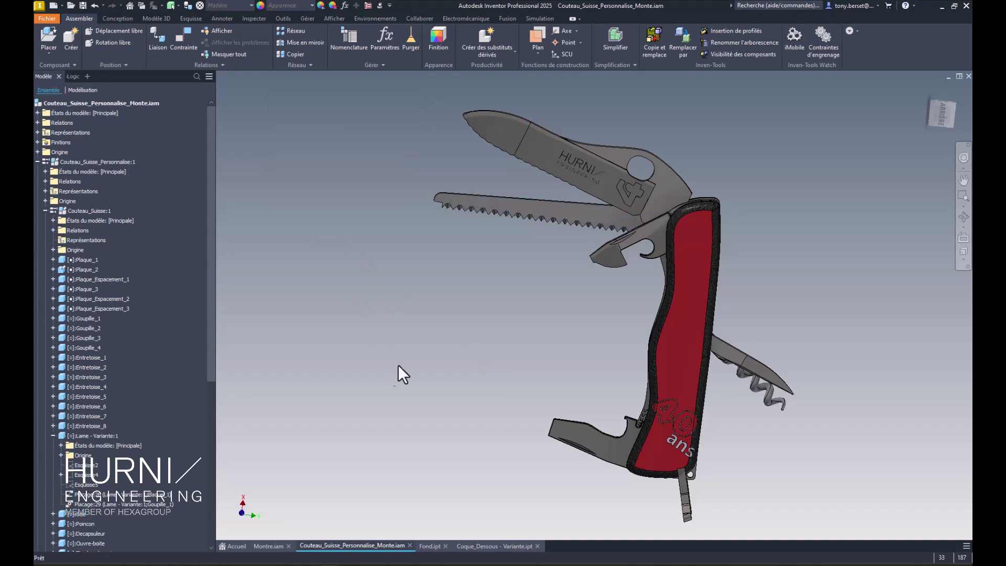
# Switch to Montre.iam, turn the watch to its dial and expand the Cadran folder to the second hand's constraints.
pyautogui.click(265, 546)
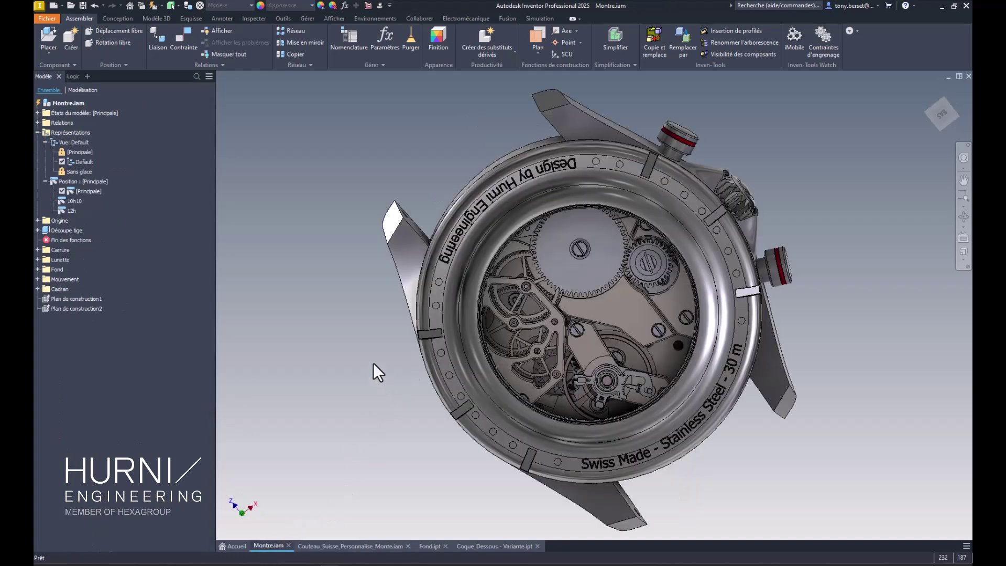
pyautogui.keyDown('shift'); pyautogui.moveTo(363, 318); pyautogui.dragTo(584, 494, button='middle'); pyautogui.keyUp('shift')
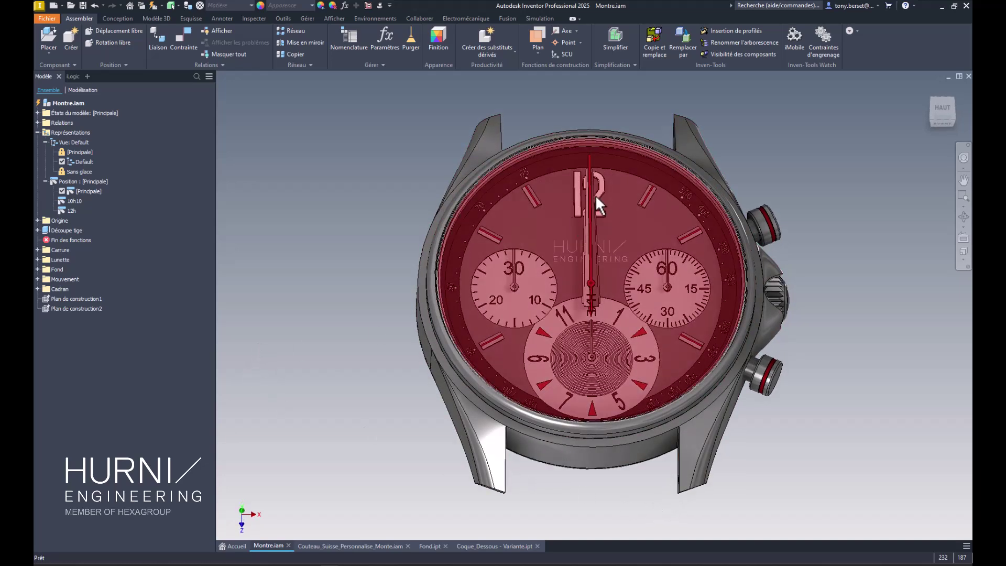
pyautogui.click(38, 288)
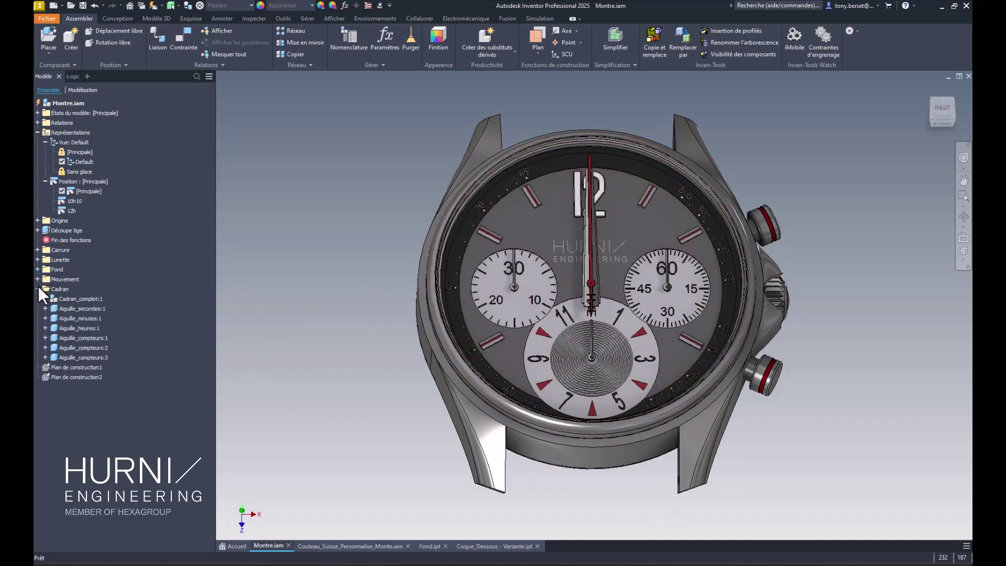
pyautogui.click(46, 308)
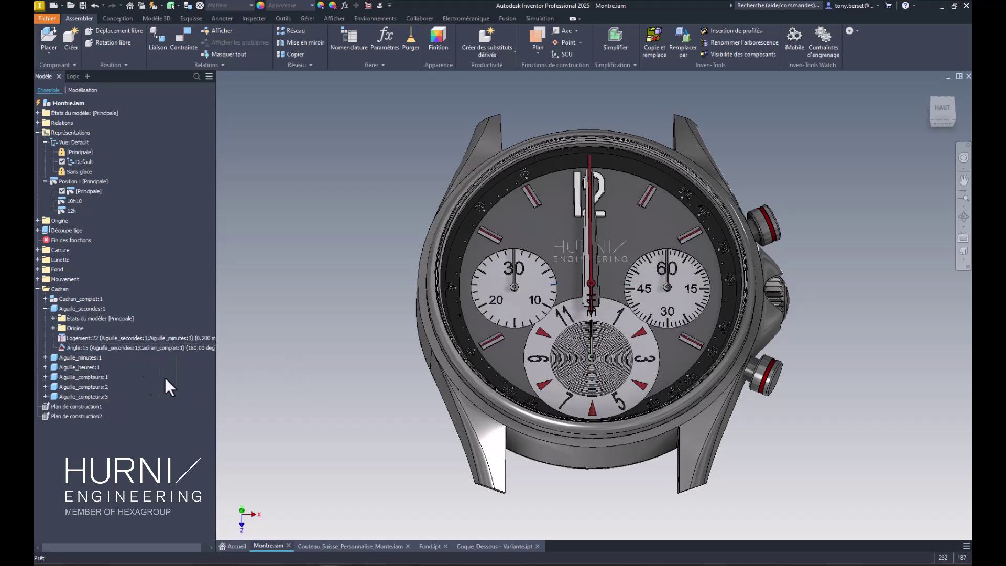
# Set the angle constraint between the second hand and the complete dial to 90 degrees.
pyautogui.doubleClick(60, 348)
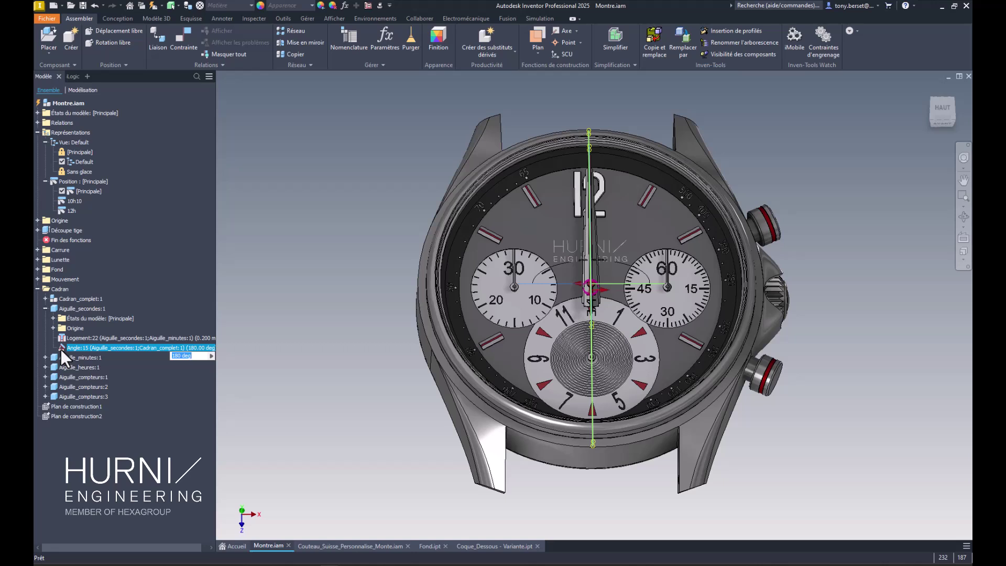
pyautogui.write('90')
pyautogui.press('Return')
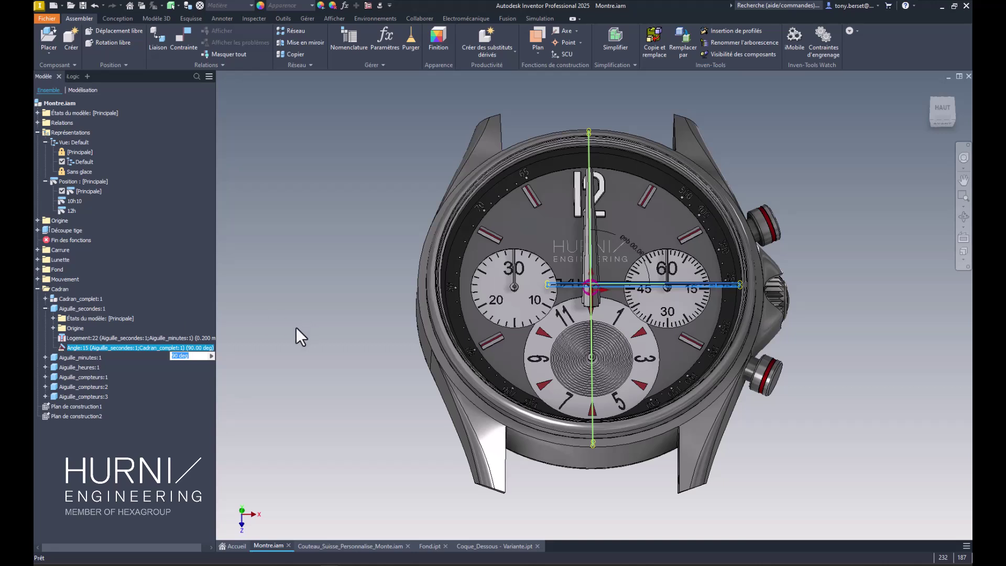
pyautogui.click(247, 392)
# Open the second hand's angle constraint in the full constraint editor.
pyautogui.rightClick(64, 347)
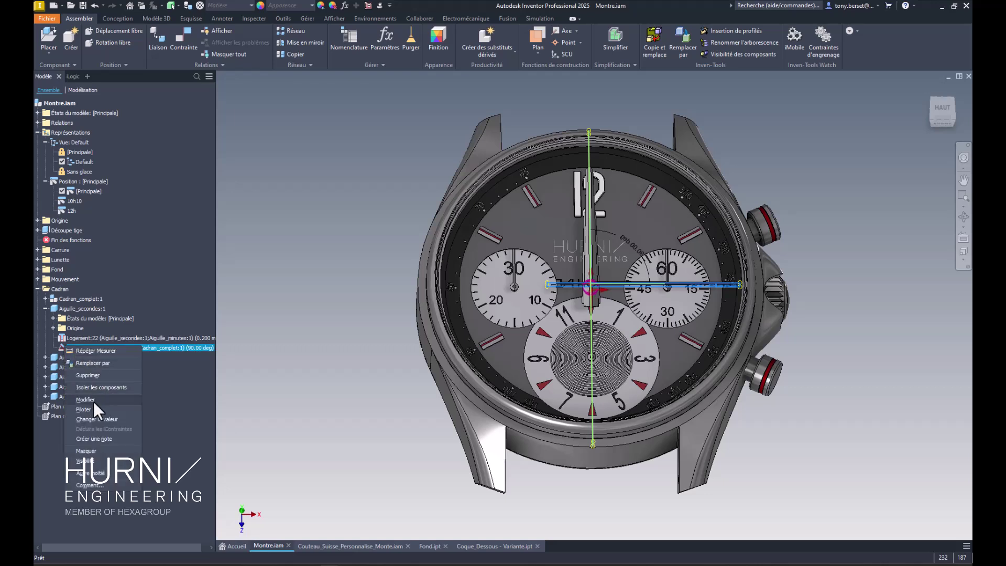
pyautogui.click(268, 408)
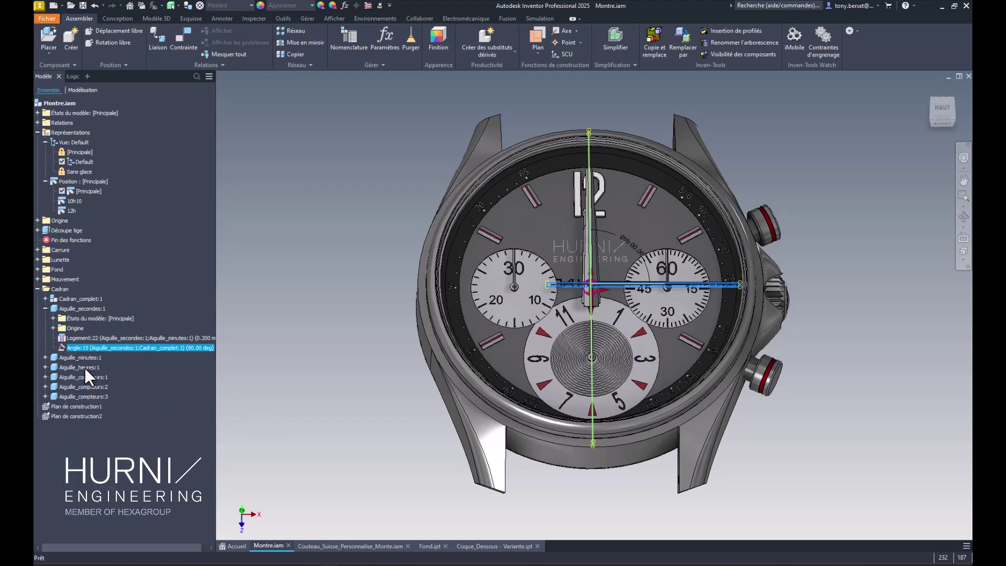
pyautogui.doubleClick(64, 344)
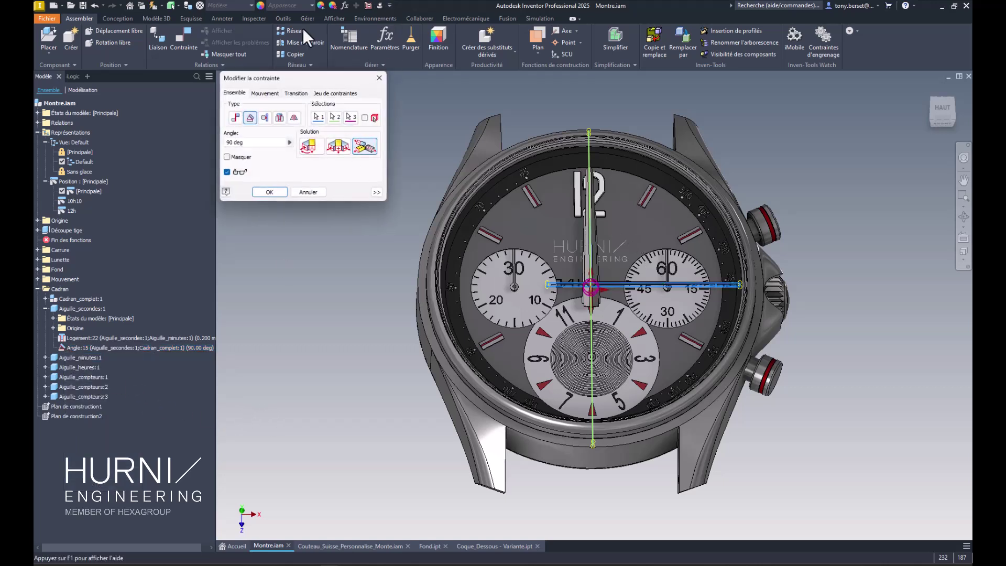
pyautogui.moveTo(277, 80); pyautogui.dragTo(292, 100)
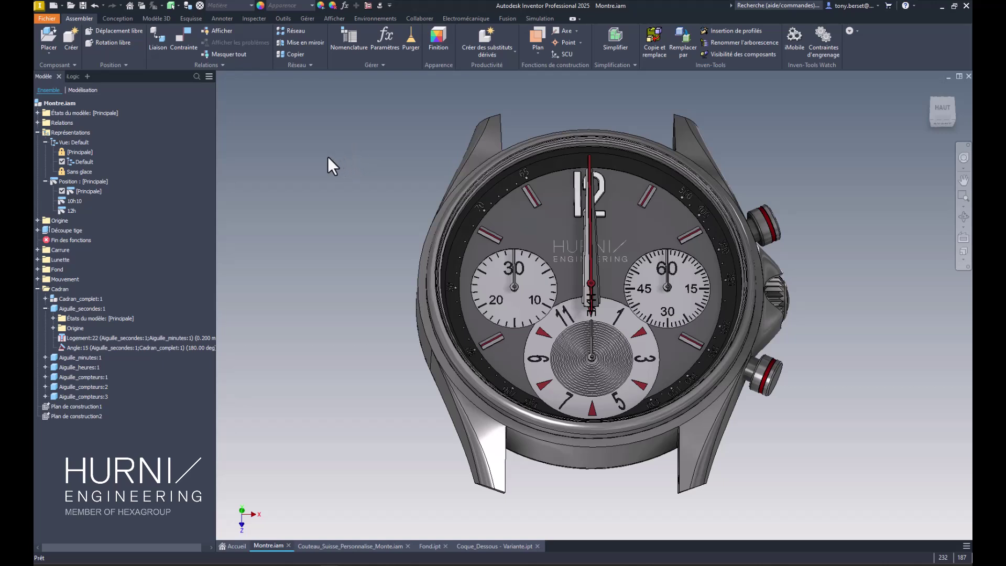
# Search the keyboard customisation for "demi" and assign the shortcut Ctrl+Shift+D to the Vue en demi-coupe command.
pyautogui.click(334, 21)
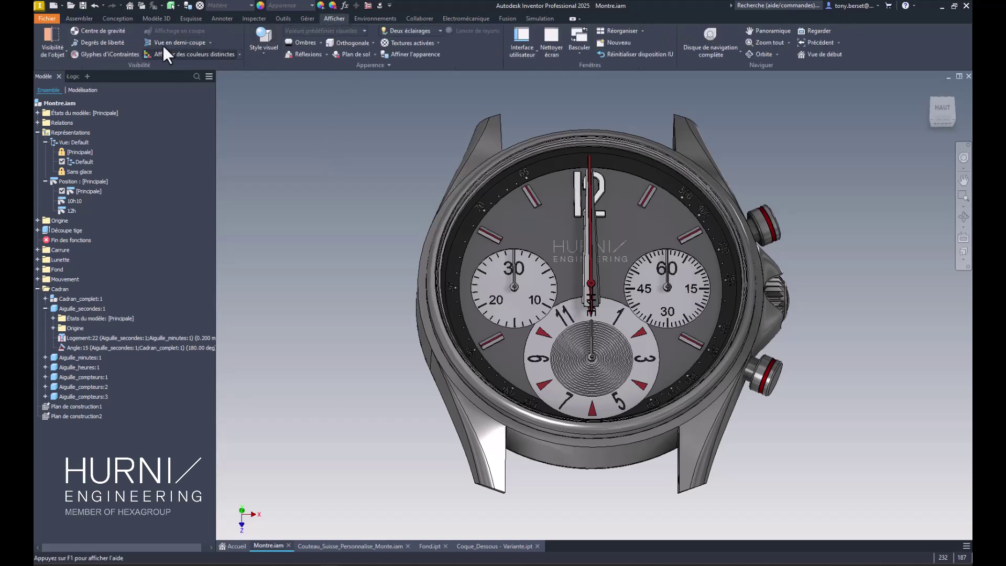
pyautogui.click(306, 19)
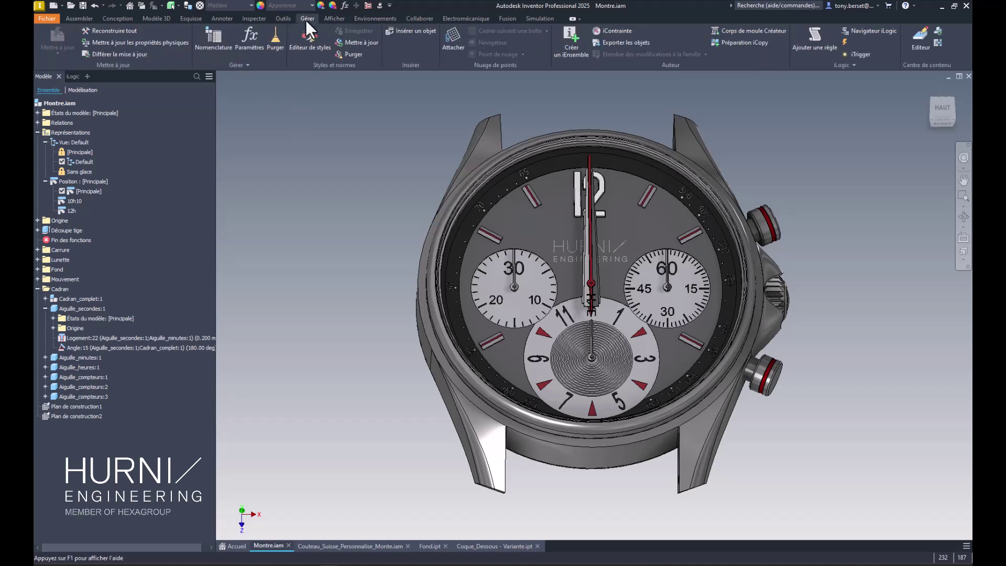
pyautogui.click(281, 19)
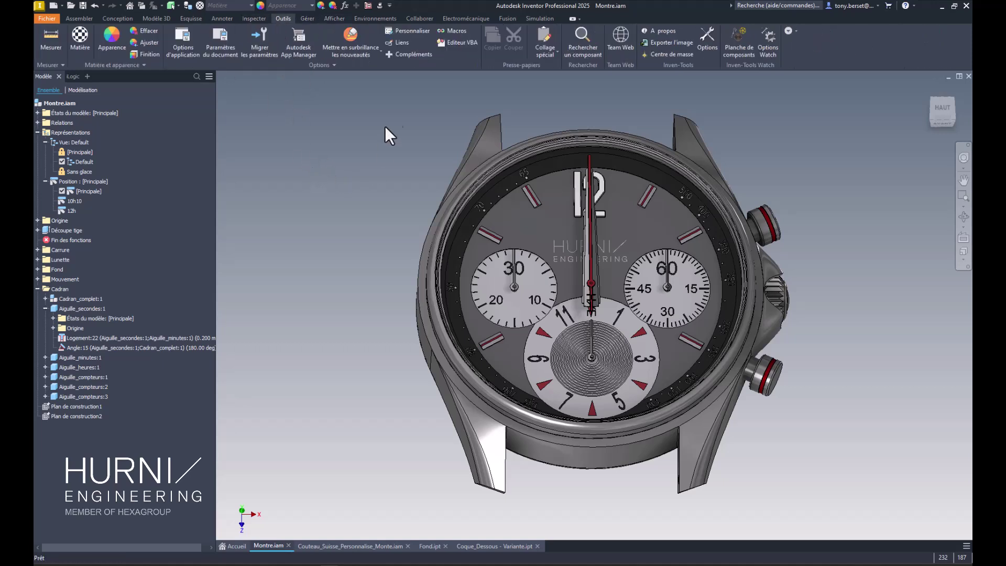
pyautogui.click(417, 30)
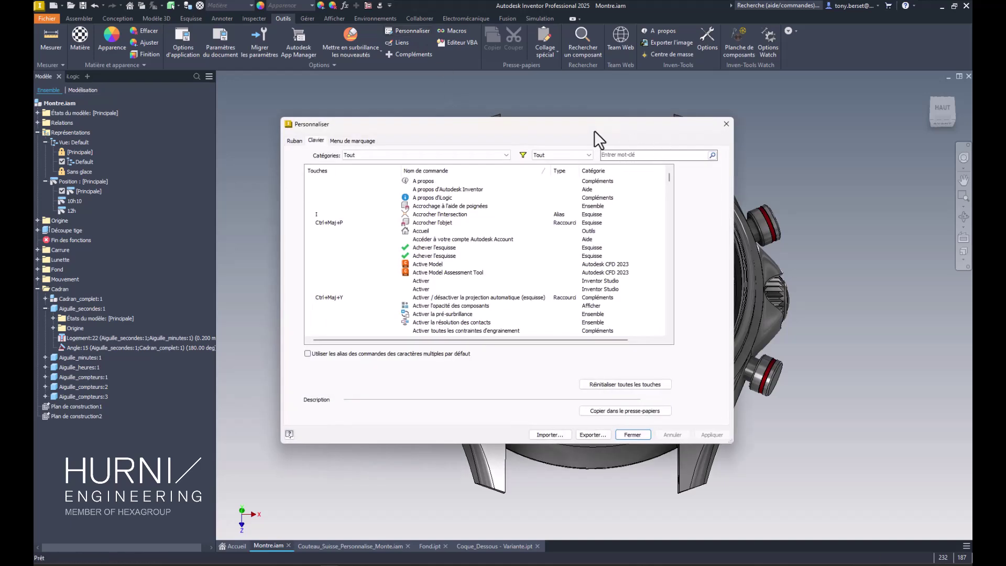
pyautogui.click(634, 155)
pyautogui.write('demi')
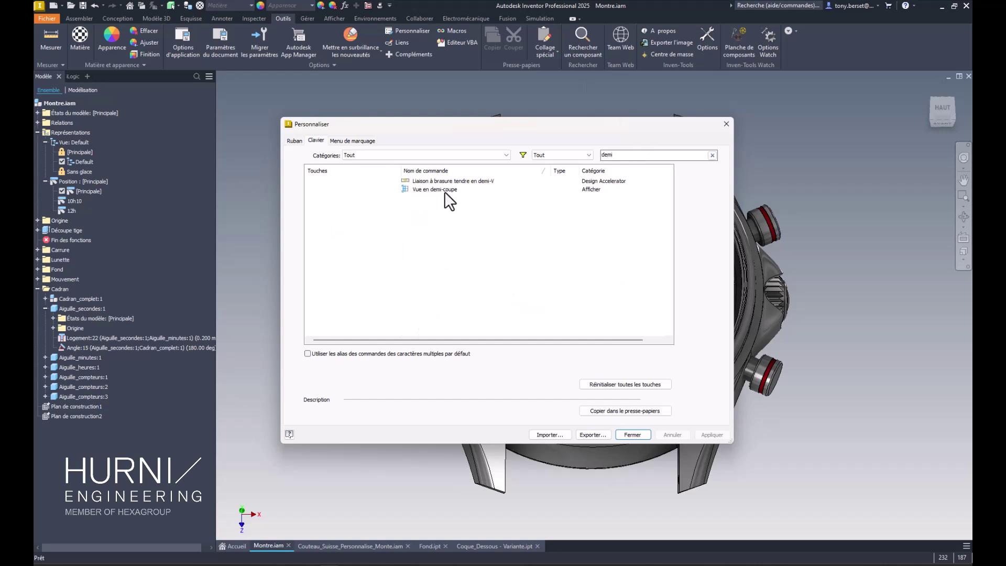
pyautogui.click(411, 190)
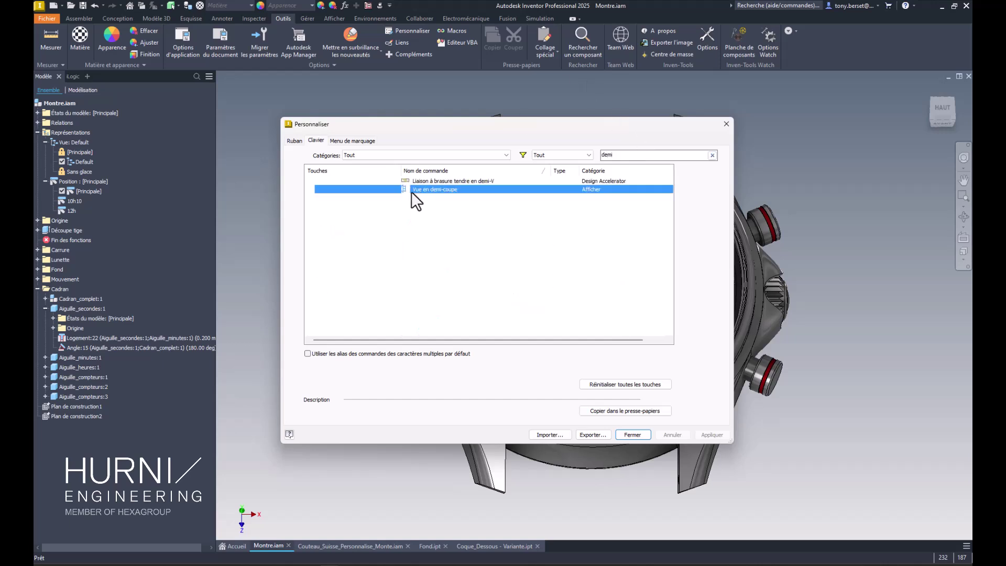
pyautogui.click(328, 187)
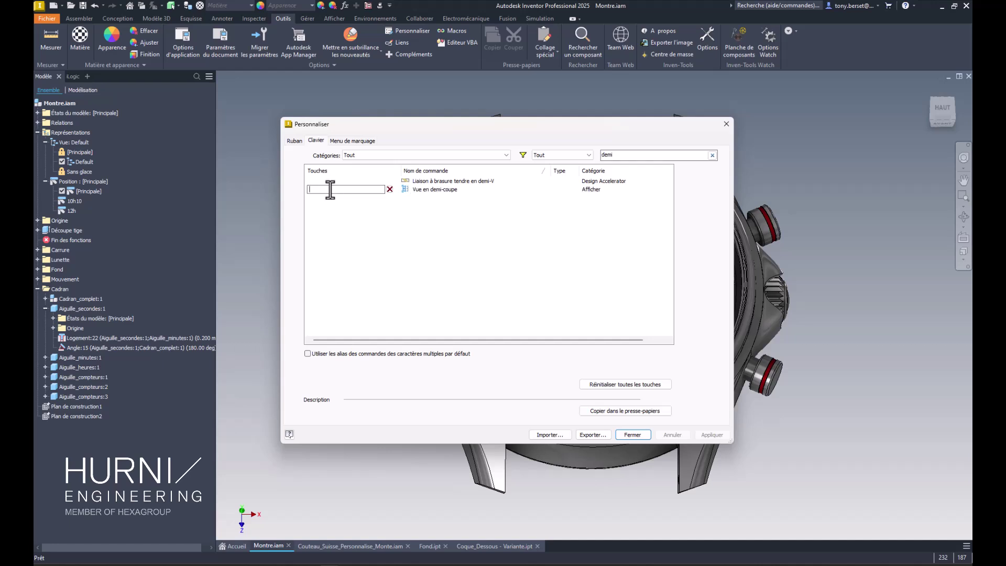
pyautogui.hotkey('ctrl', 'shift', 'd')
pyautogui.click(633, 435)
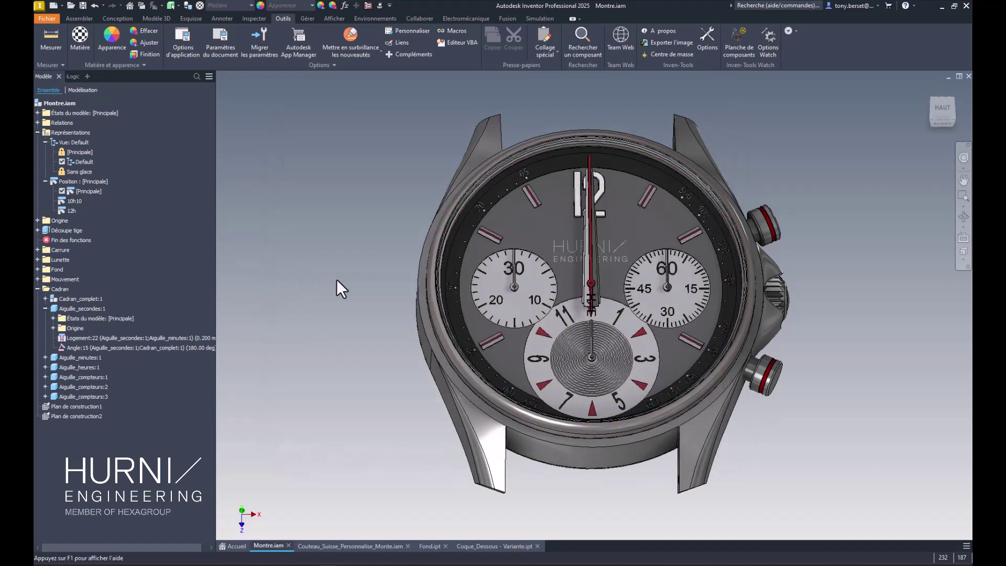
# Create a half-section view of the watch parallel to the lower pusher's end face, offset about 22 mm into the case.
pyautogui.press('F6')
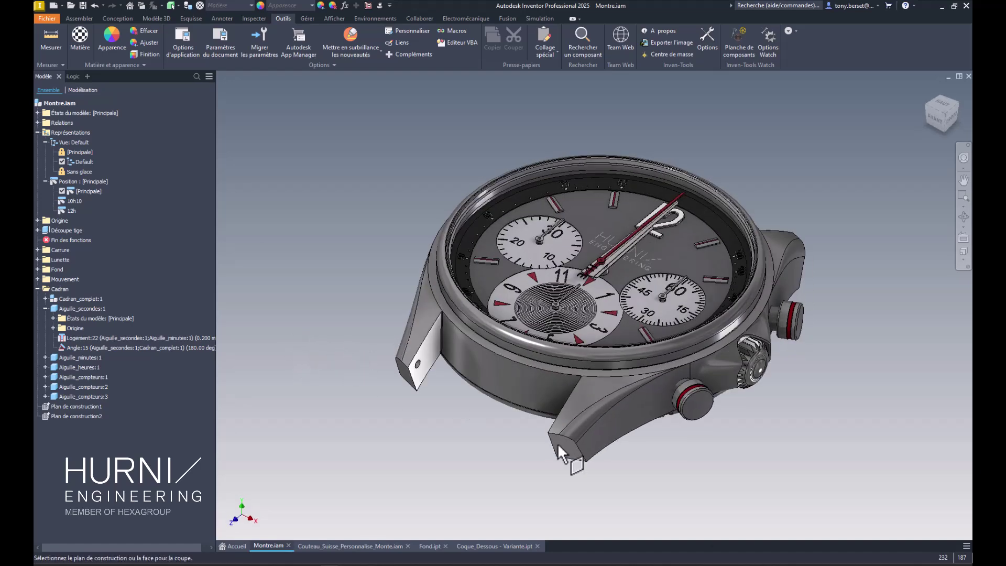
pyautogui.click(716, 418)
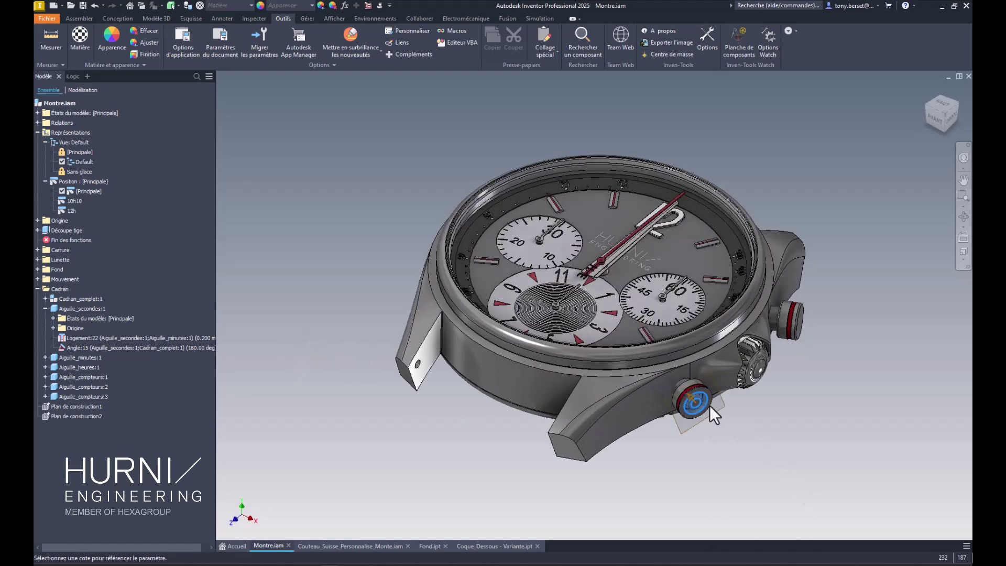
pyautogui.moveTo(691, 398); pyautogui.dragTo(604, 284)
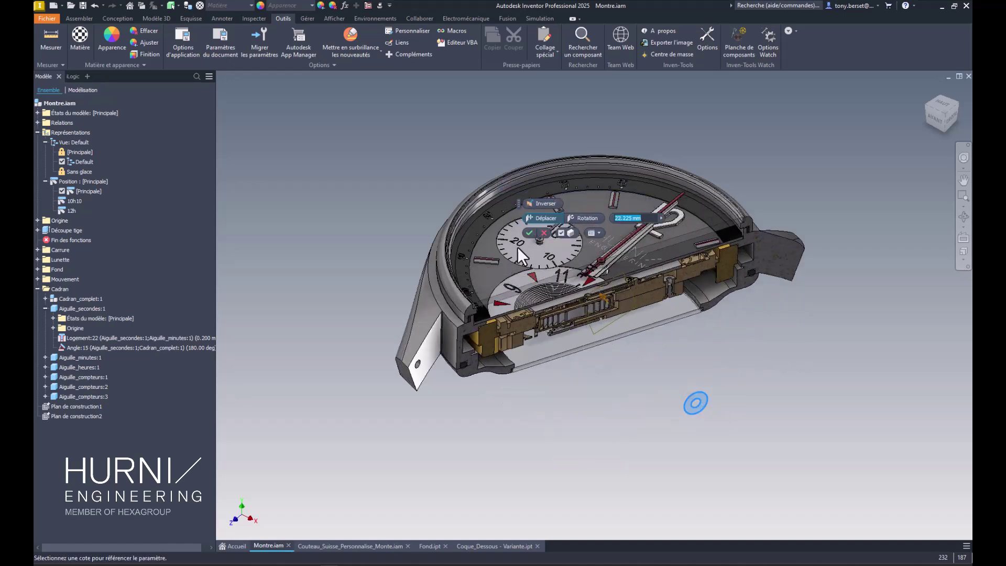
pyautogui.click(529, 234)
pyautogui.moveTo(393, 243)
pyautogui.keyDown('shift'); pyautogui.mouseDown(button='middle')
pyautogui.moveTo(375, 202)
pyautogui.moveTo(393, 262)
pyautogui.moveTo(473, 247)
pyautogui.moveTo(393, 256)
pyautogui.mouseUp(button='middle'); pyautogui.keyUp('shift')
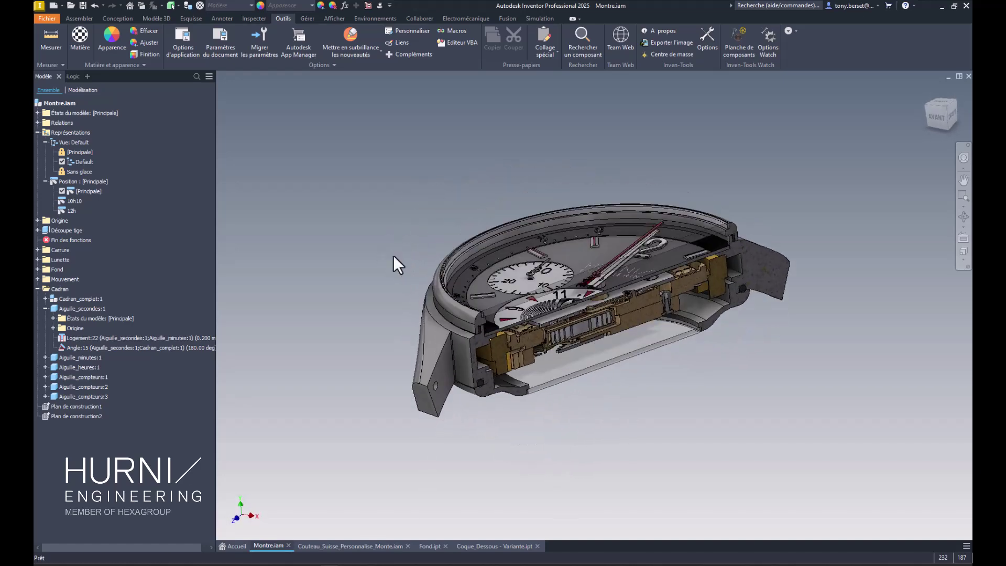
# Set the selection priority to component and open the movement subassembly _Mouvement.iam in its own window.
pyautogui.rightClick(696, 388)
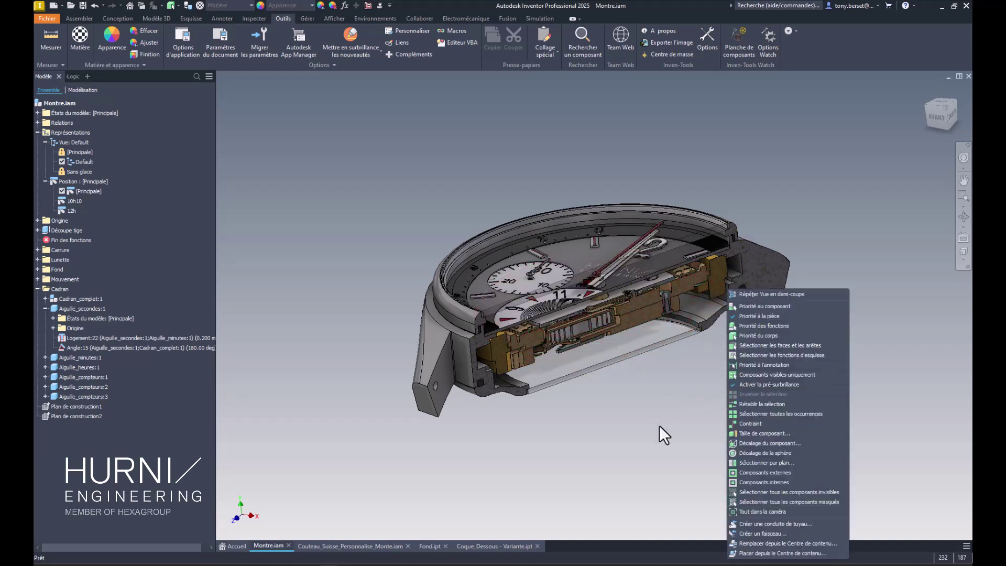
pyautogui.click(778, 307)
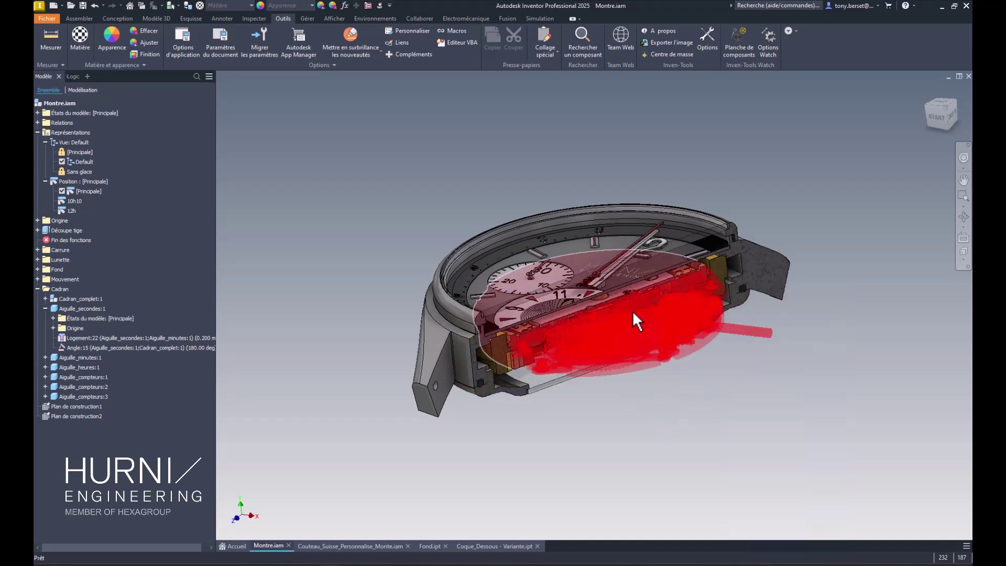
pyautogui.rightClick(633, 310)
pyautogui.press('Escape')
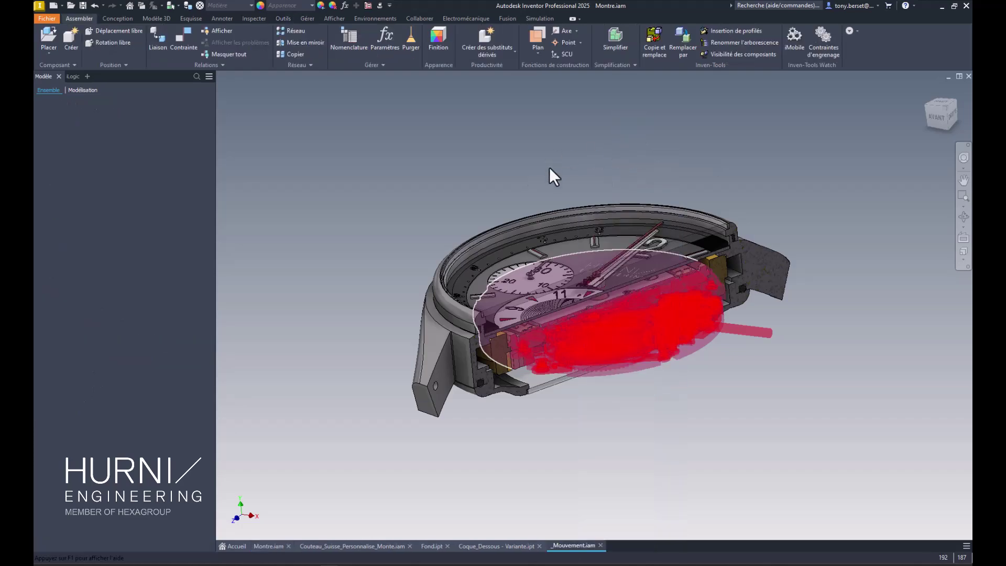
pyautogui.keyDown('shift'); pyautogui.moveTo(345, 165); pyautogui.dragTo(324, 166, button='middle'); pyautogui.keyUp('shift')
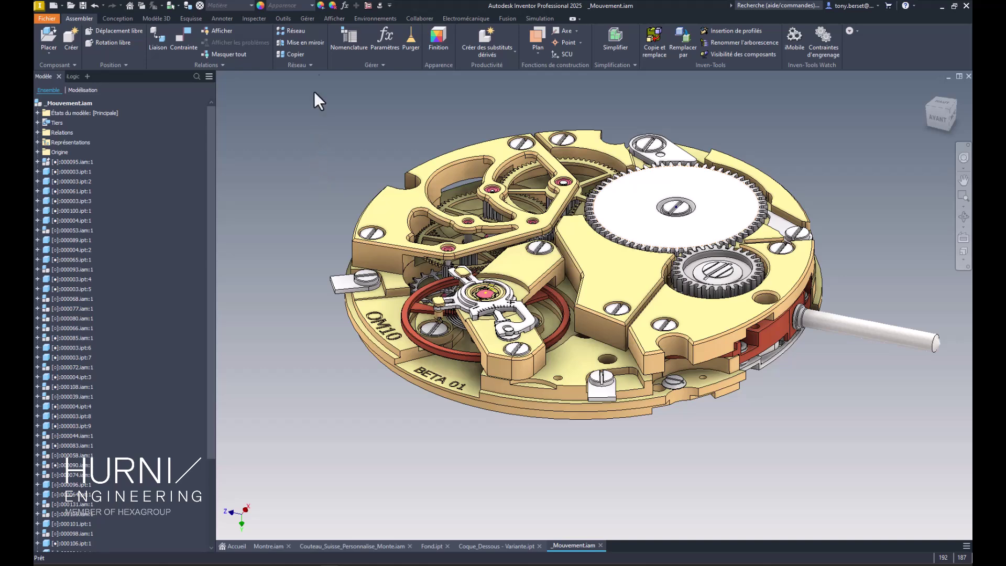
# Display distinct colours on the movement for each unique top-level component, followed by each top-level component.
pyautogui.click(333, 19)
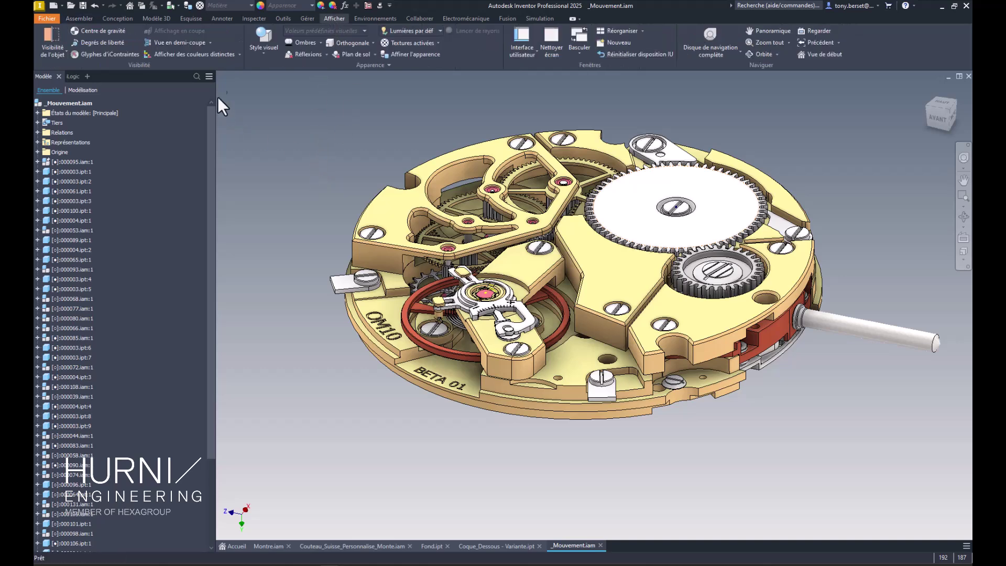
pyautogui.click(239, 55)
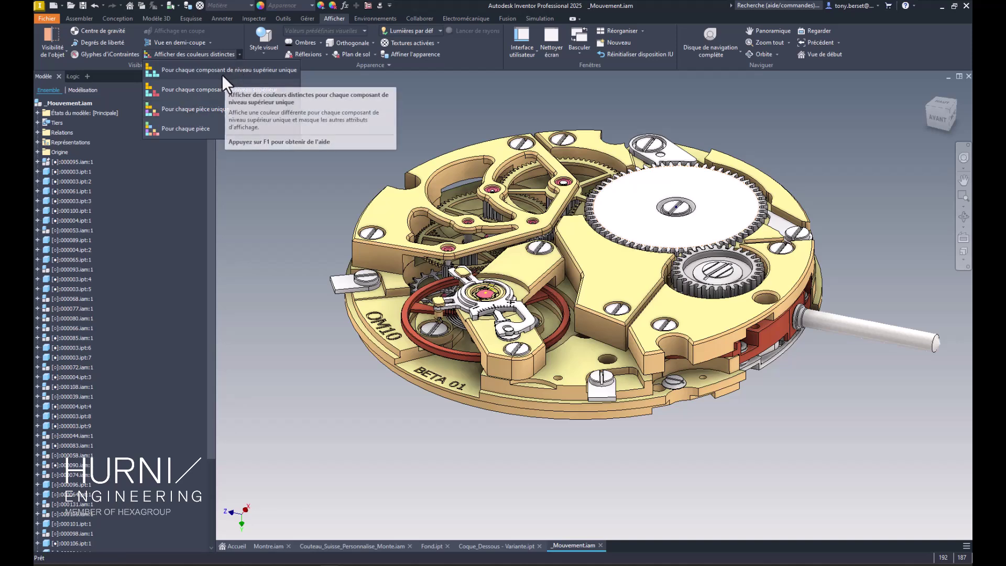
pyautogui.click(222, 74)
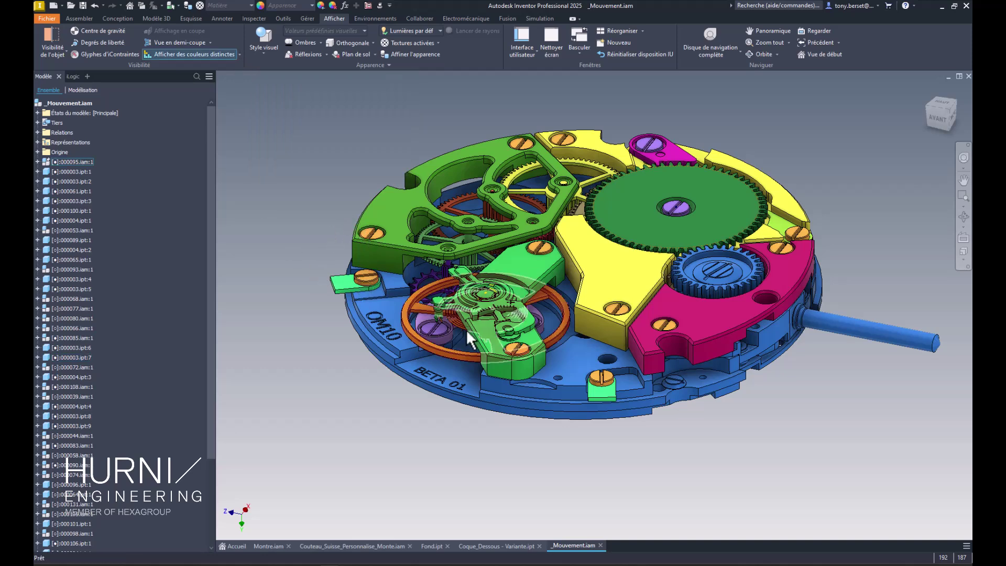
pyautogui.click(239, 55)
pyautogui.click(226, 91)
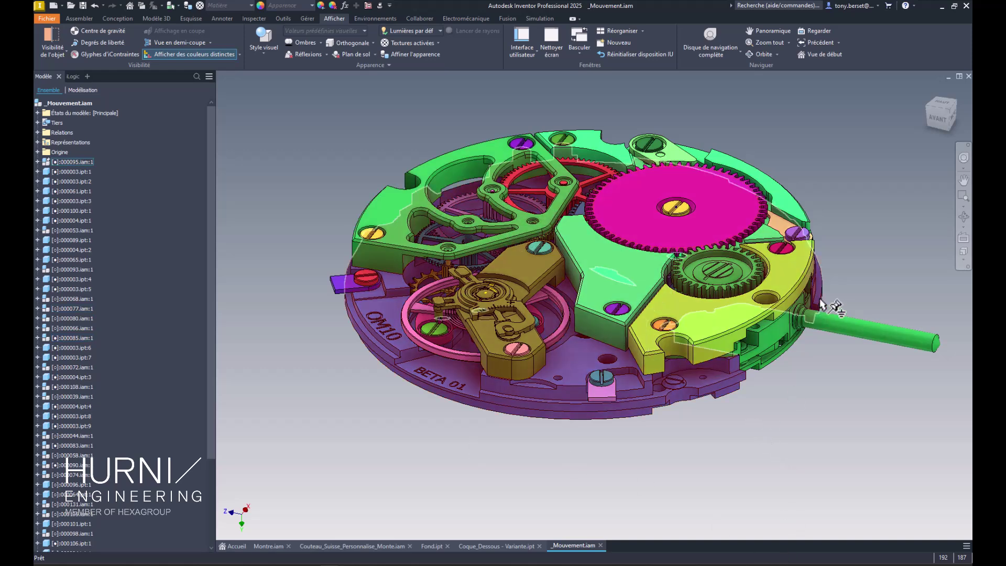
# Display distinct colours for each unique part of the movement and turn the distinct colours off again.
pyautogui.click(240, 53)
pyautogui.click(191, 110)
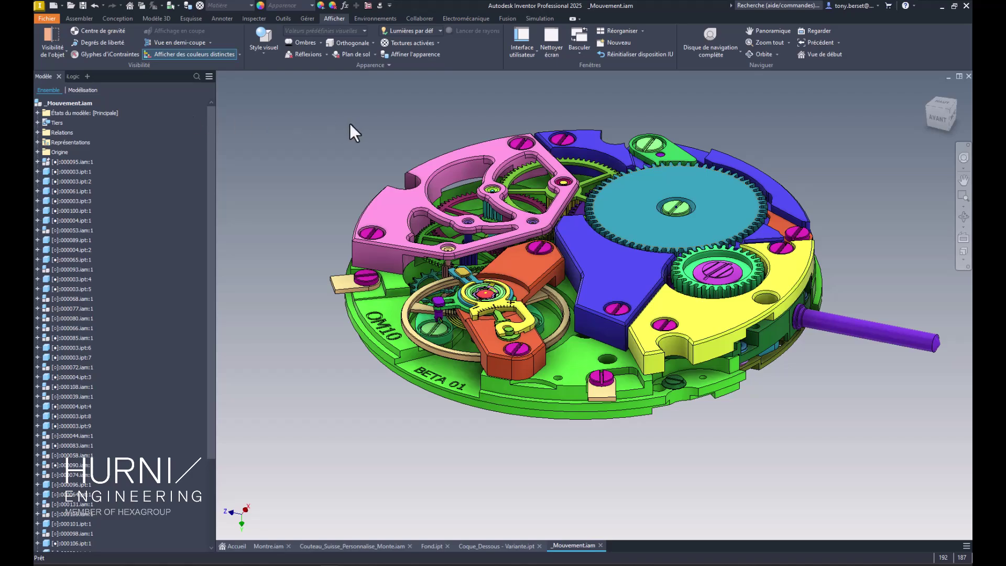
pyautogui.moveTo(350, 124)
pyautogui.keyDown('shift'); pyautogui.mouseDown(button='middle')
pyautogui.moveTo(355, 158)
pyautogui.moveTo(350, 123)
pyautogui.mouseUp(button='middle'); pyautogui.keyUp('shift')
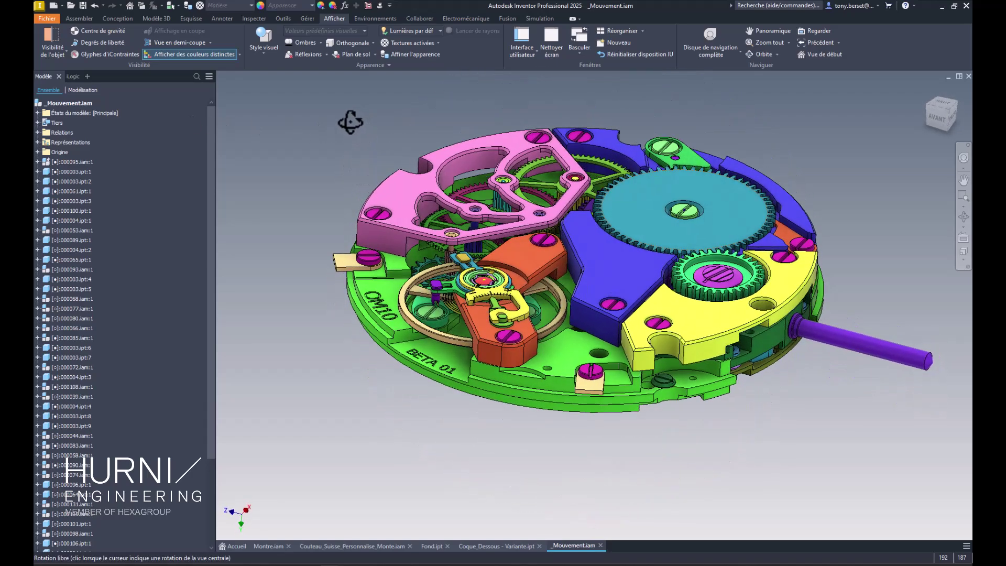
pyautogui.click(187, 54)
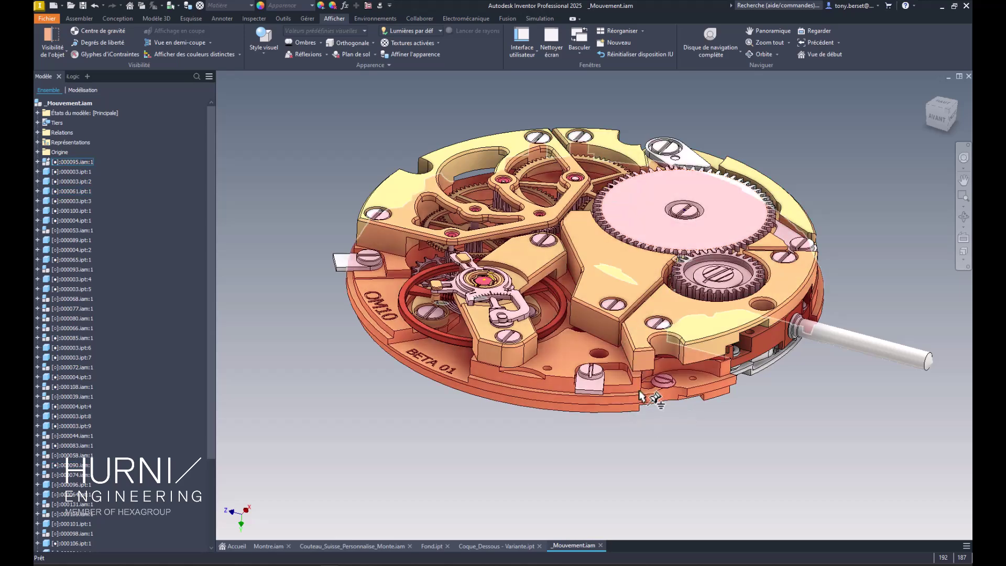
# Select the movement's base plate, escape wheel and a bridge in turn to examine how hidden faces are highlighted.
pyautogui.click(642, 397)
pyautogui.moveTo(791, 445)
pyautogui.keyDown('shift'); pyautogui.mouseDown(button='middle')
pyautogui.moveTo(759, 419)
pyautogui.moveTo(763, 399)
pyautogui.moveTo(770, 427)
pyautogui.moveTo(804, 449)
pyautogui.moveTo(820, 363)
pyautogui.moveTo(809, 288)
pyautogui.moveTo(819, 400)
pyautogui.moveTo(807, 440)
pyautogui.mouseUp(button='middle'); pyautogui.keyUp('shift')
pyautogui.click(456, 290)
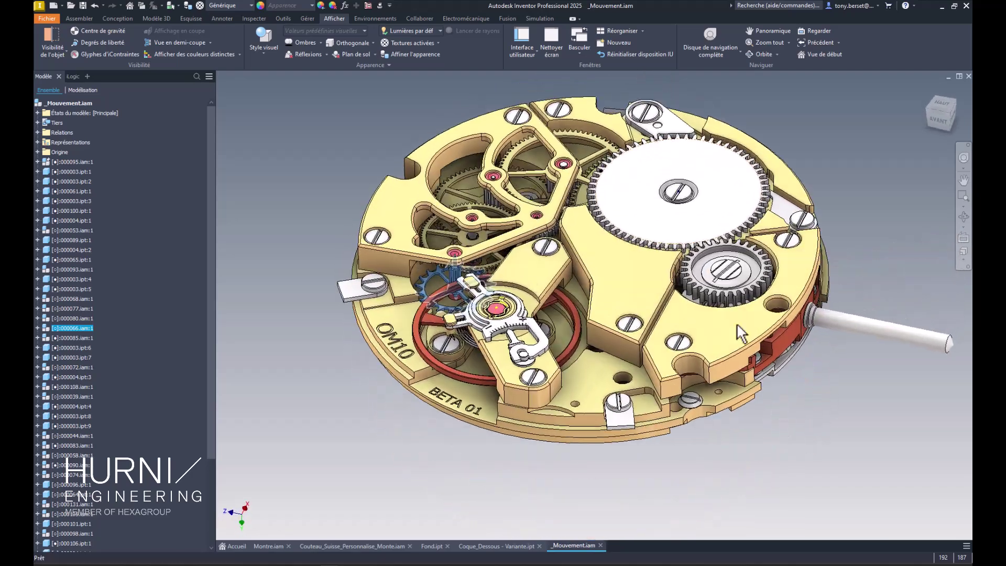
pyautogui.click(771, 352)
pyautogui.keyDown('shift'); pyautogui.moveTo(858, 467); pyautogui.dragTo(797, 438, button='middle'); pyautogui.keyUp('shift')
pyautogui.click(799, 444)
# Review the Mettre en surbrillance settings among the application's colour options and close them without changes.
pyautogui.click(283, 19)
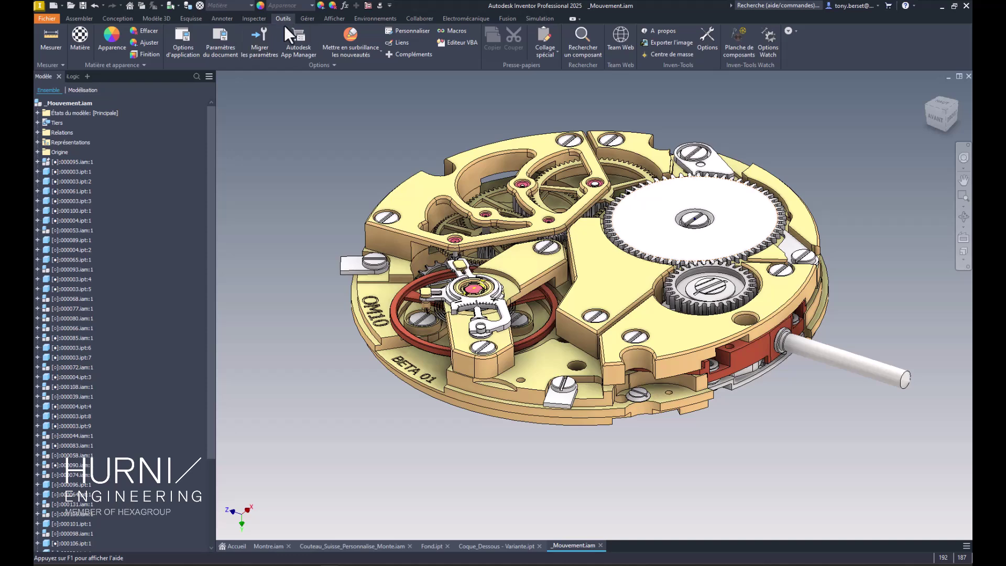
pyautogui.click(183, 38)
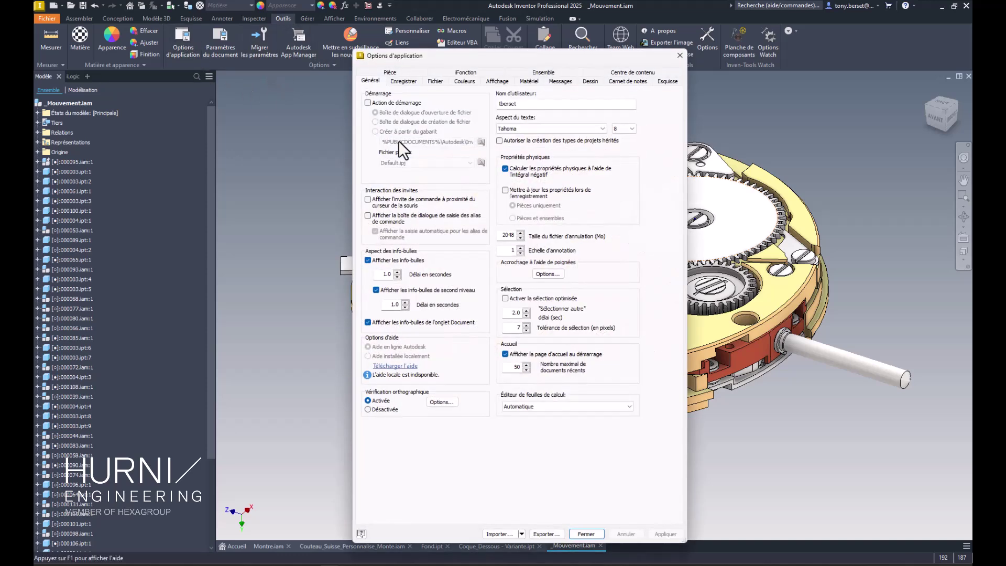
pyautogui.click(467, 80)
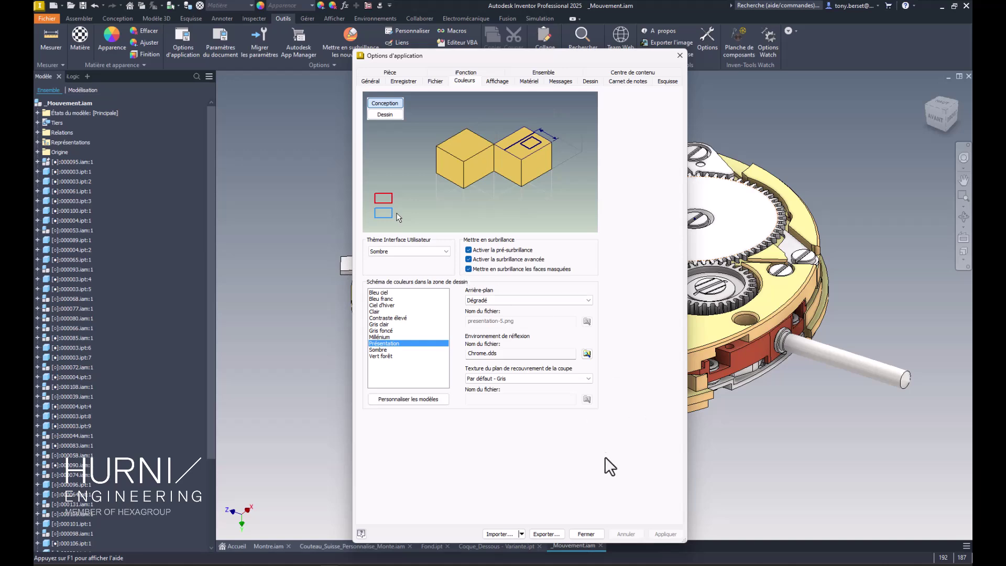
pyautogui.click(586, 534)
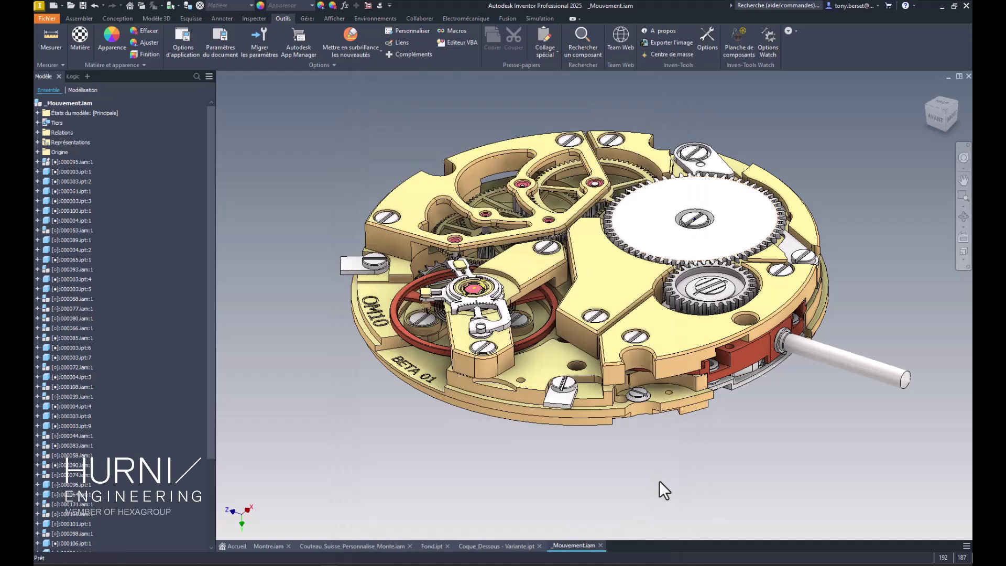
pyautogui.hotkey('alt', 'Tab')
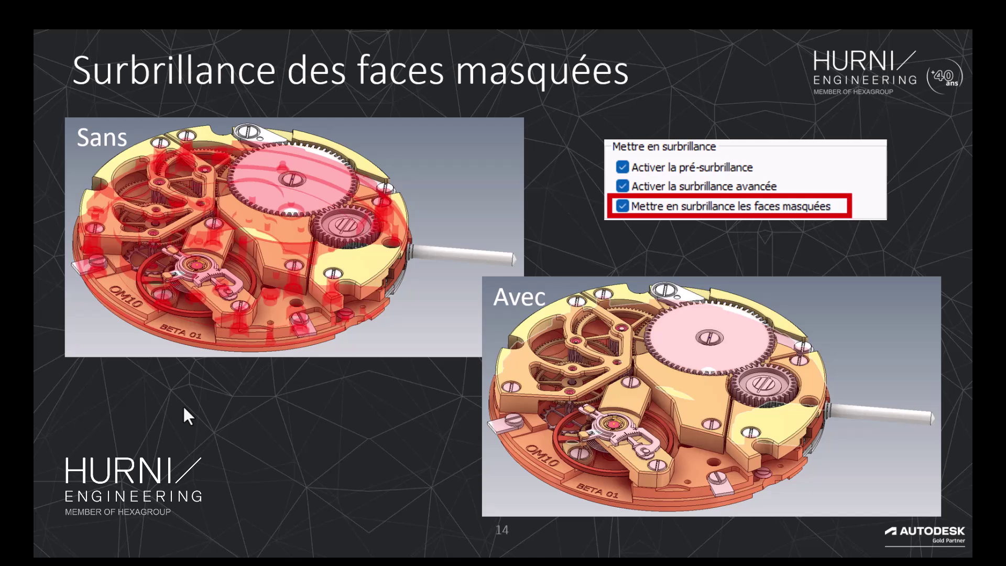
pyautogui.press('Right')
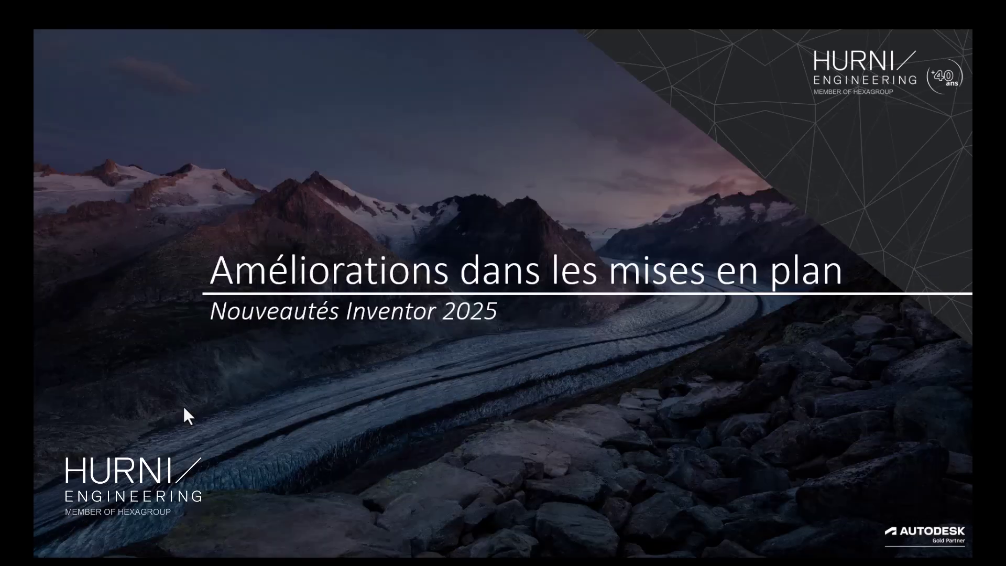
pyautogui.press('Right')
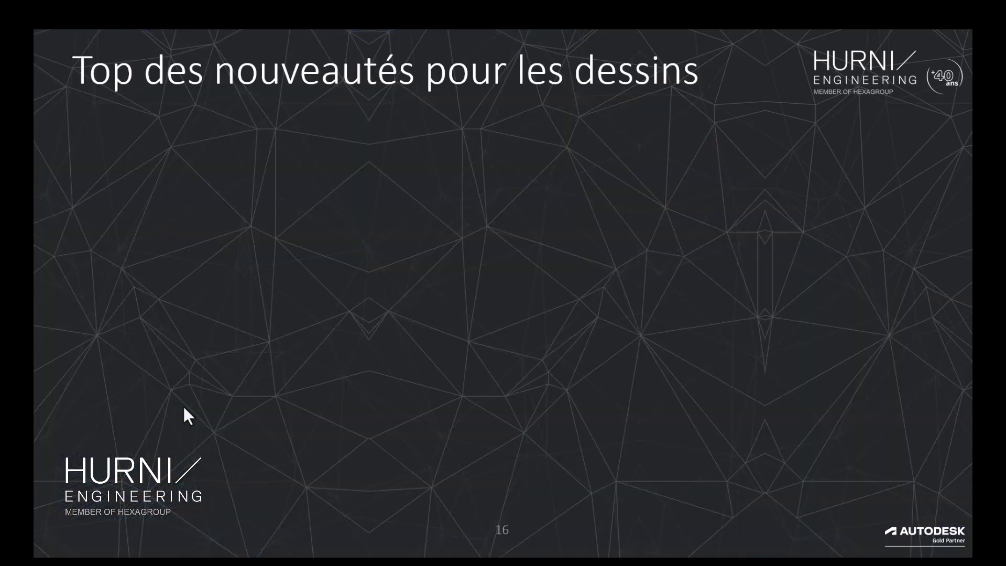
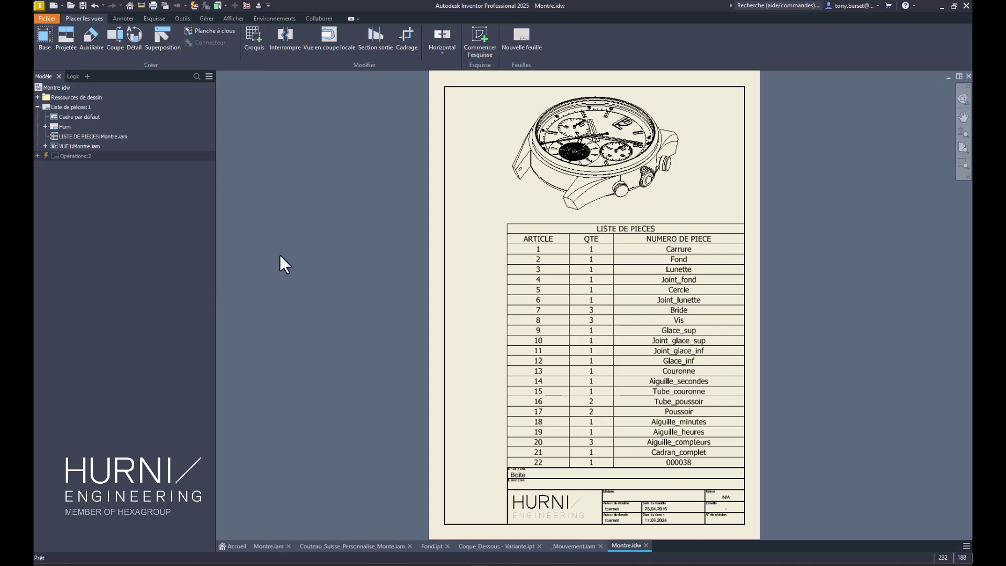
# Select the Carrure row in the Montre.idw parts list to examine its highlighting in the watch view, and clear the selection.
pyautogui.click(680, 249)
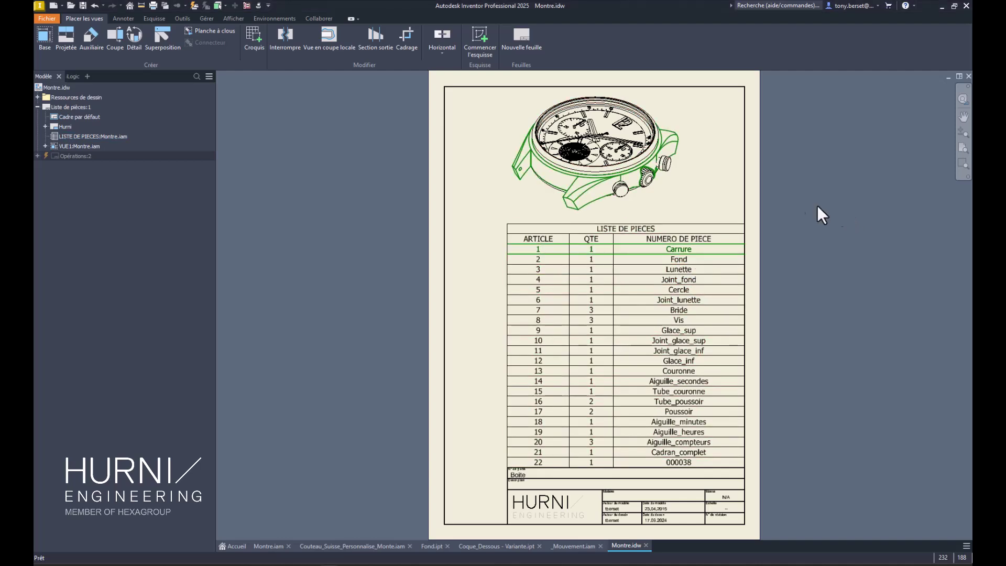
pyautogui.click(715, 198)
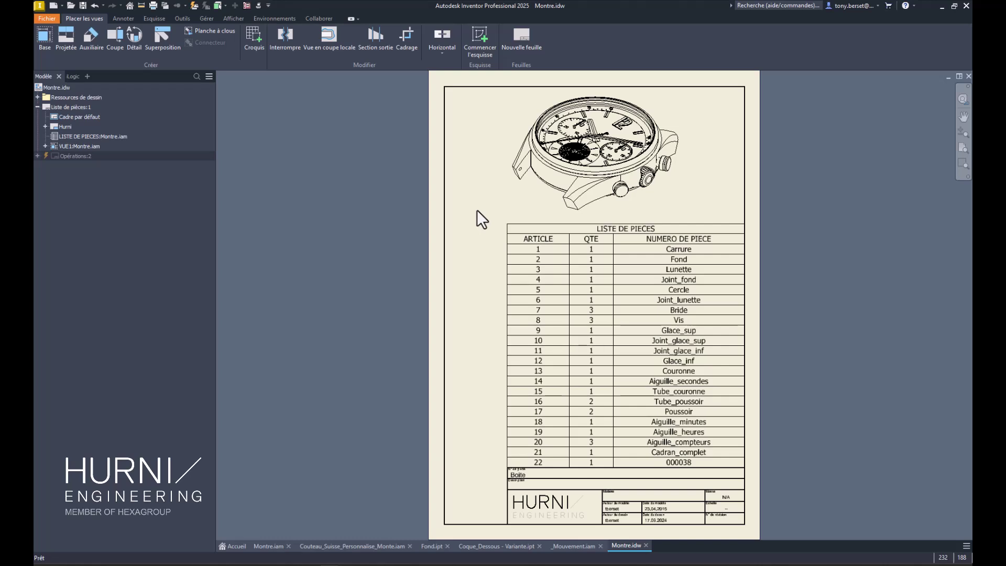
# Place a leader note on the case back's lower edge, with its landing beside the lower-left of the watch view.
pyautogui.click(125, 19)
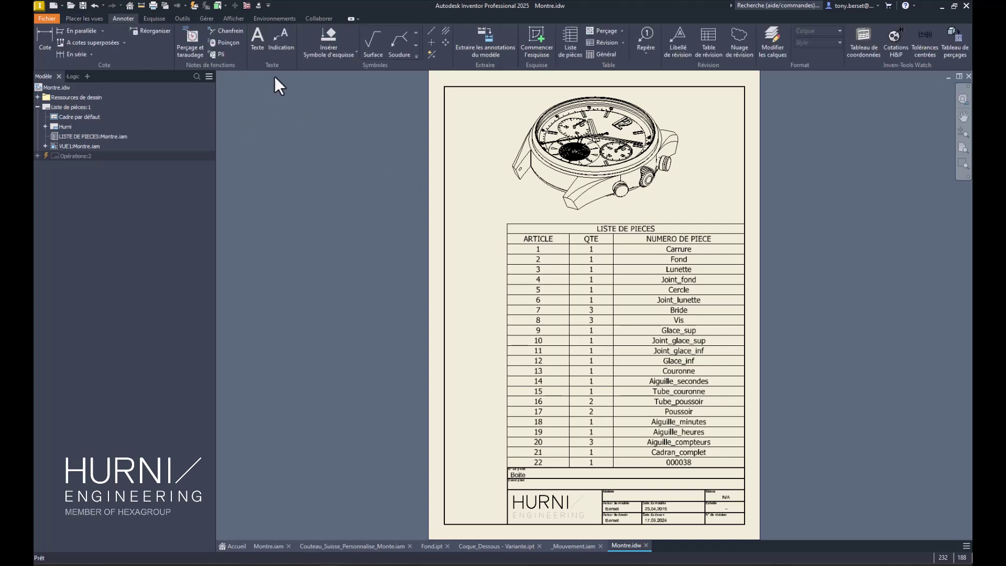
pyautogui.click(283, 40)
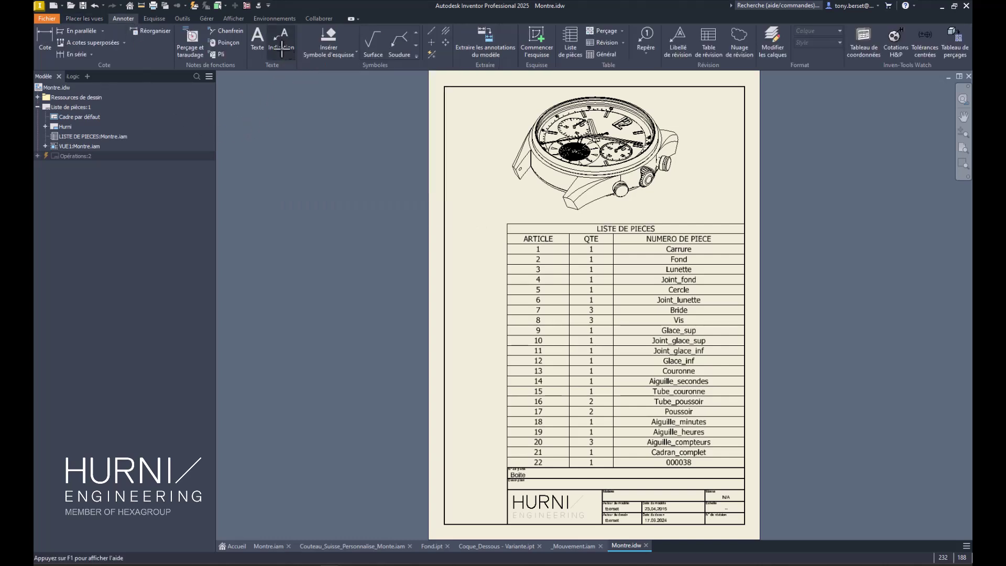
pyautogui.click(547, 188)
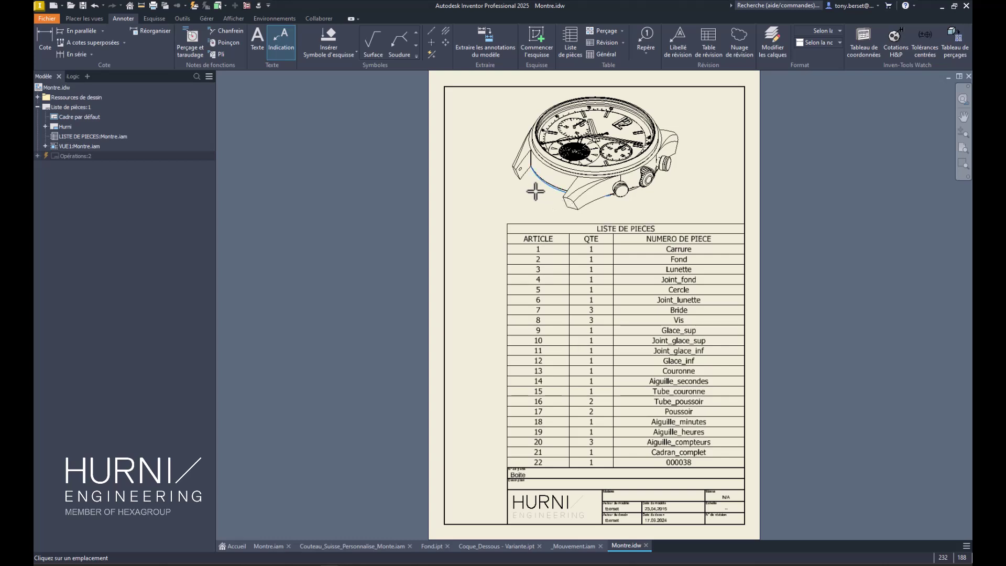
pyautogui.click(502, 203)
pyautogui.rightClick(530, 204)
pyautogui.press('Return')
# Fill the leader note with the DESCRIPTION standard iProperty of Fond.ipt and finish the leader command.
pyautogui.click(457, 339)
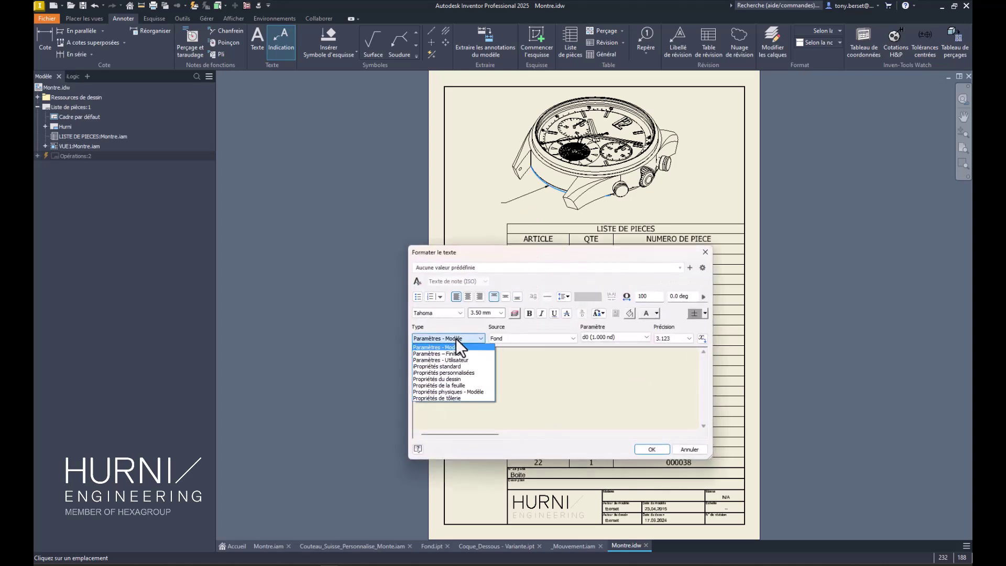
pyautogui.click(449, 366)
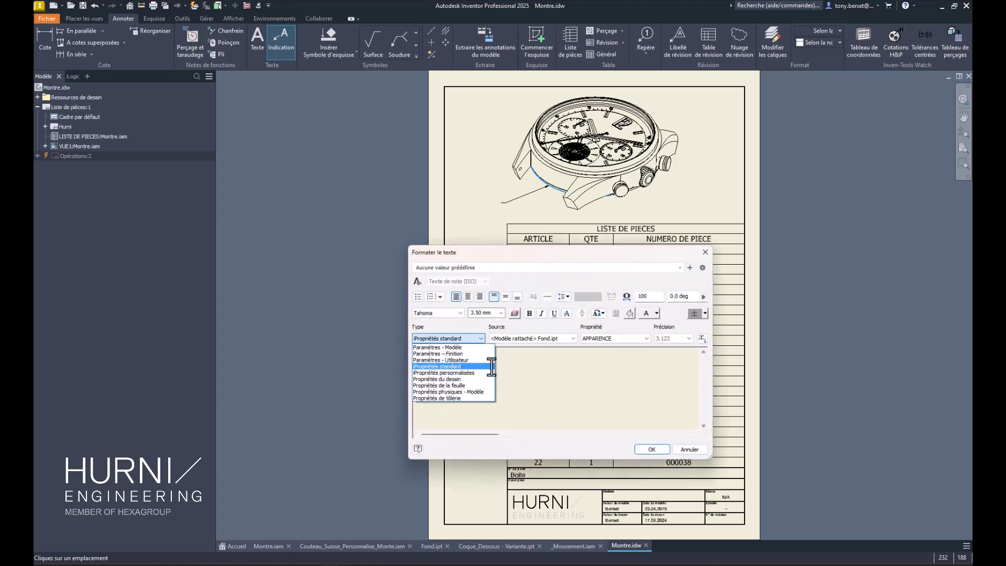
pyautogui.click(607, 338)
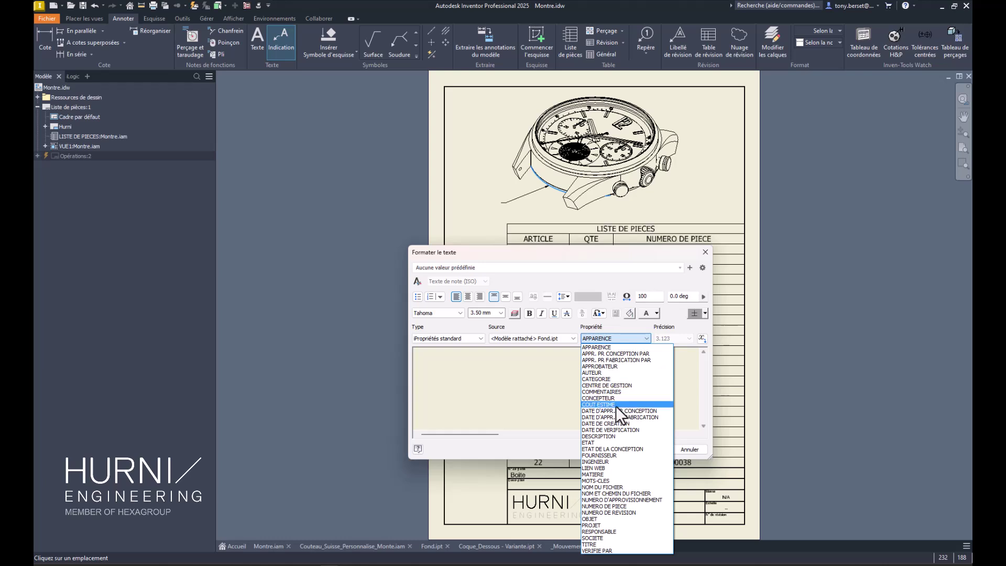
pyautogui.click(606, 435)
pyautogui.click(701, 339)
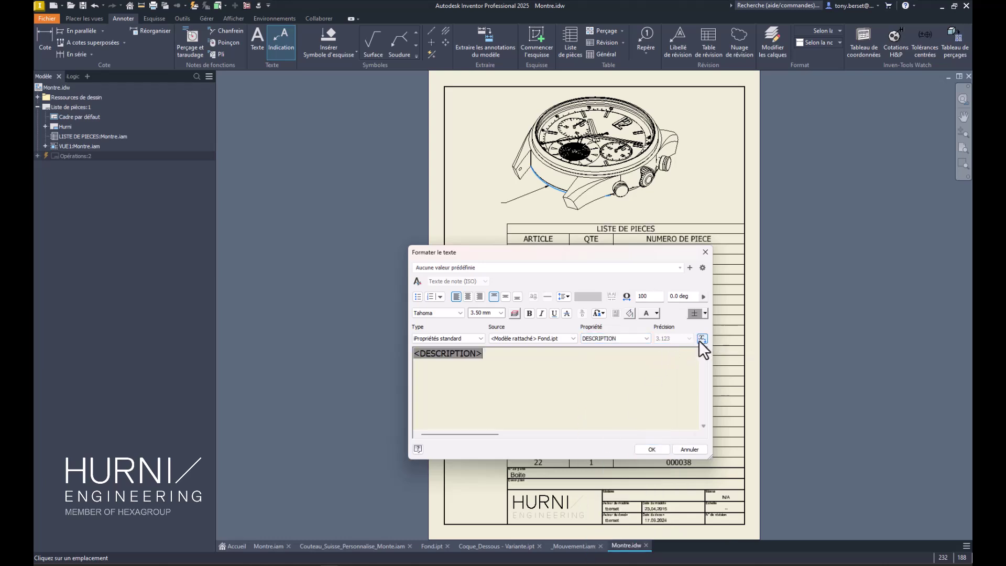
pyautogui.click(652, 449)
pyautogui.scroll(5, 524, 214)
pyautogui.moveTo(524, 213); pyautogui.dragTo(532, 299, button='middle')
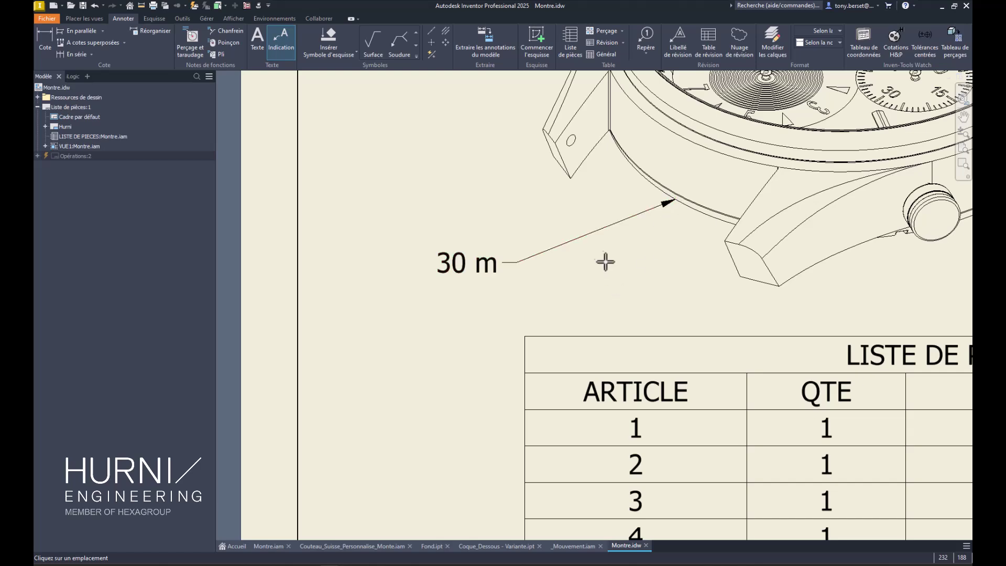
pyautogui.press('Escape')
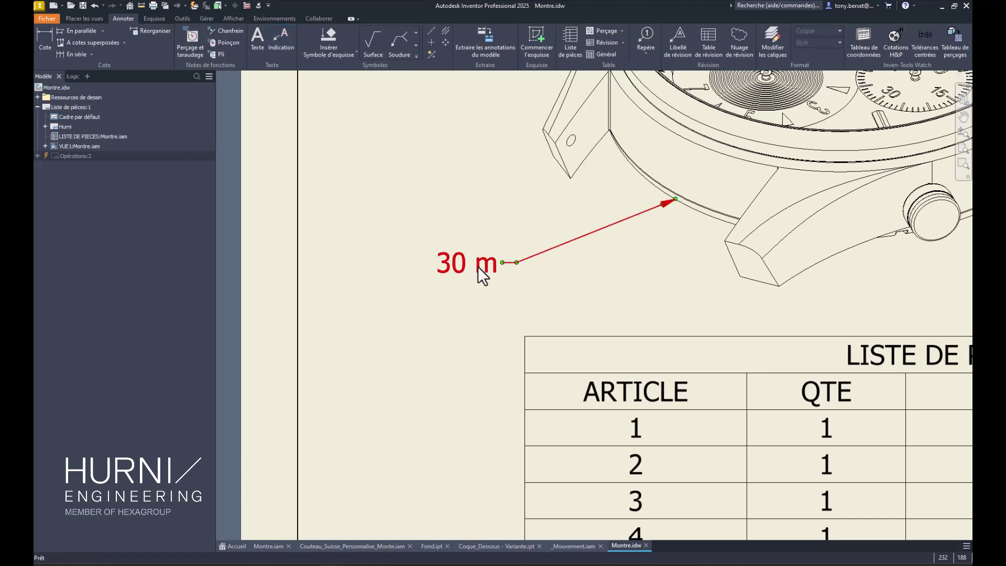
# Delete the 30 m leader note attached to the case back's lower edge.
pyautogui.click(478, 267)
pyautogui.press('Delete')
pyautogui.scroll(-3, 483, 285)
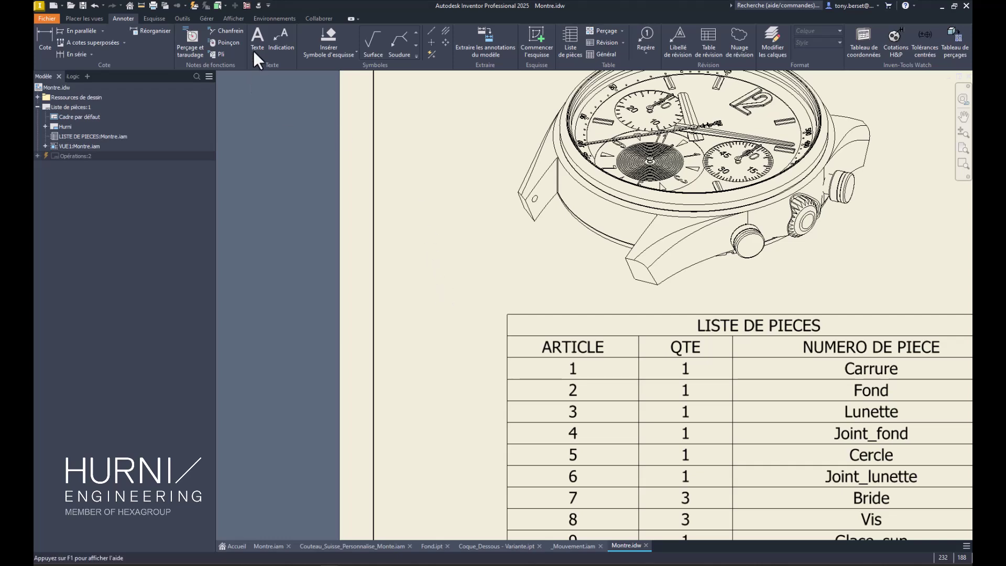
# Create a text box beside the lower-left of the watch view and fill it with the Etanchéité text preset.
pyautogui.click(251, 35)
pyautogui.moveTo(388, 263); pyautogui.dragTo(560, 308)
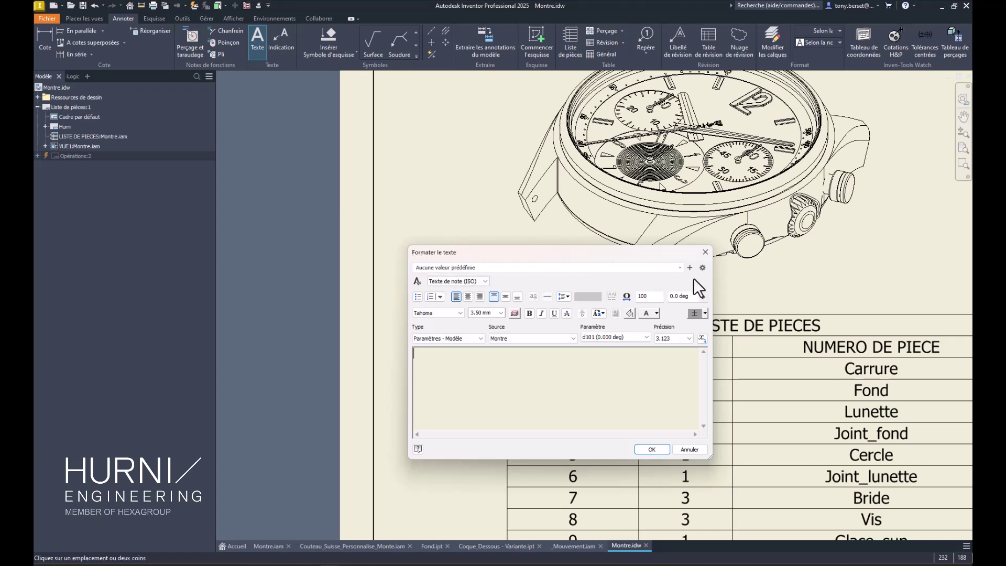
pyautogui.click(677, 269)
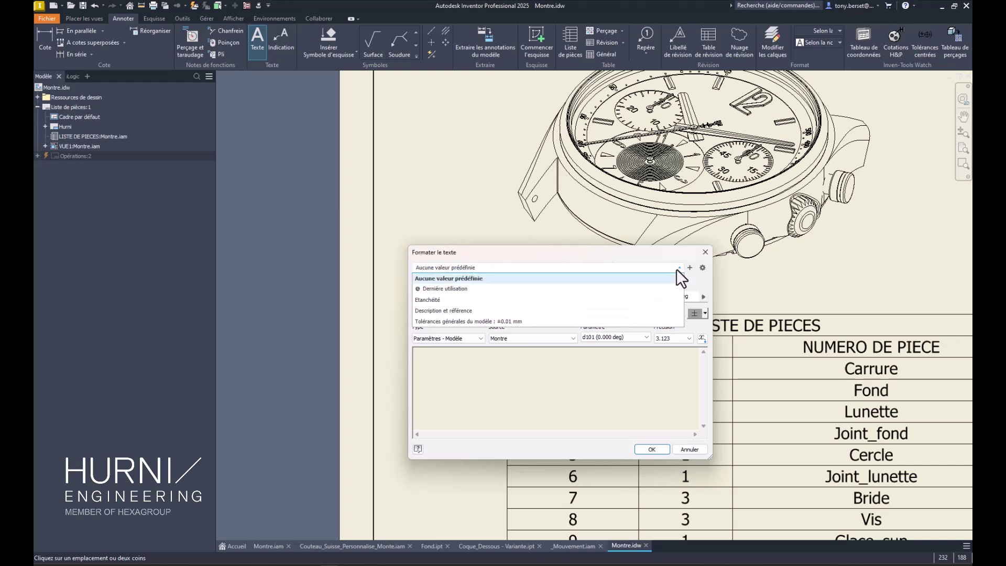
pyautogui.click(438, 299)
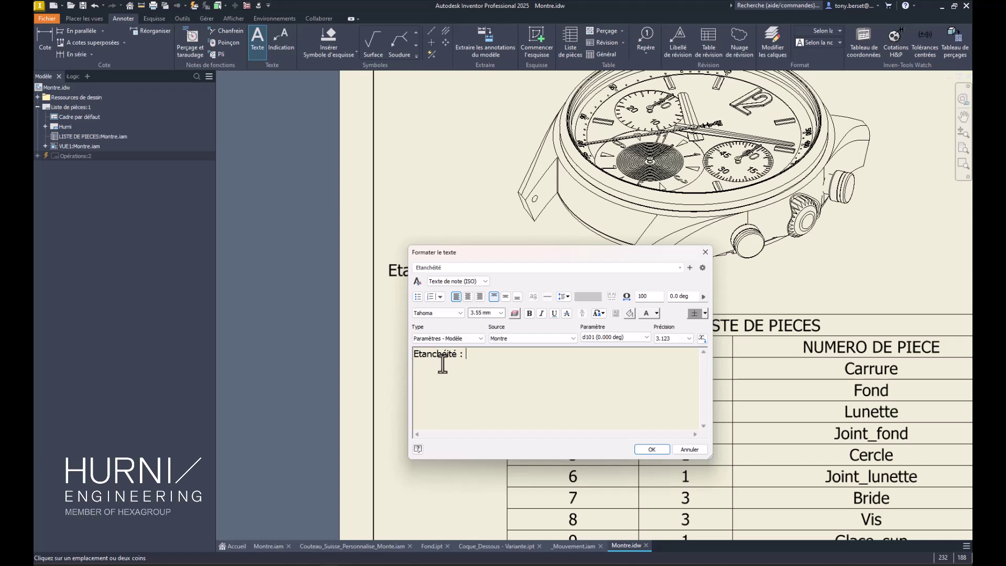
# Set the text's property type to Propriétés de la liste de pièces and choose the Fond item of Montre.iam as its source.
pyautogui.click(477, 337)
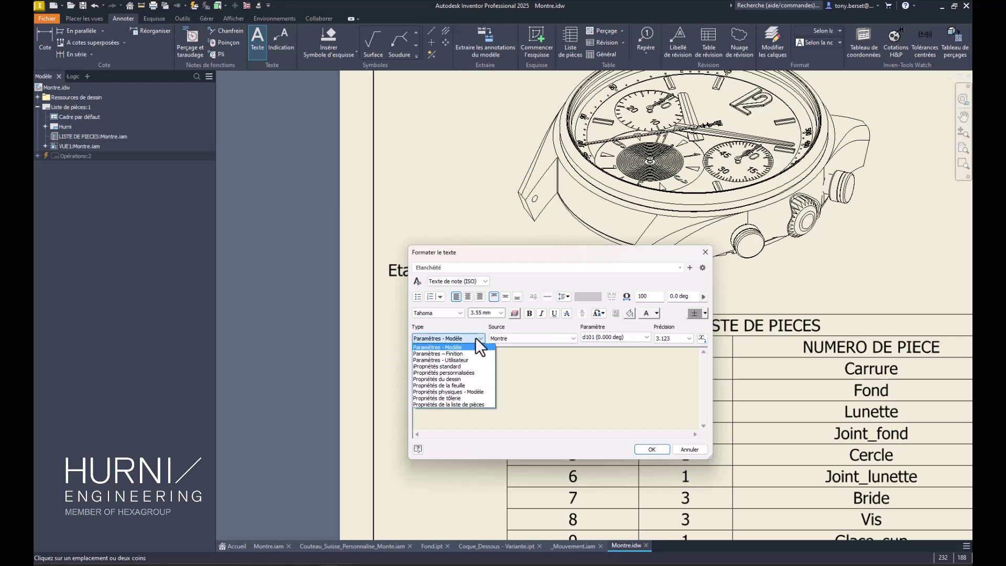
pyautogui.click(448, 404)
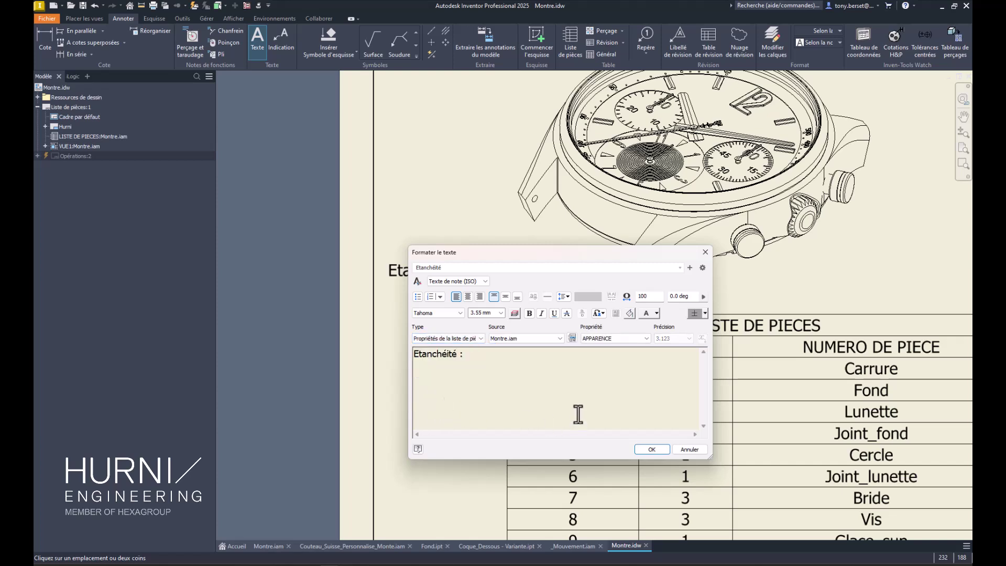
pyautogui.click(571, 337)
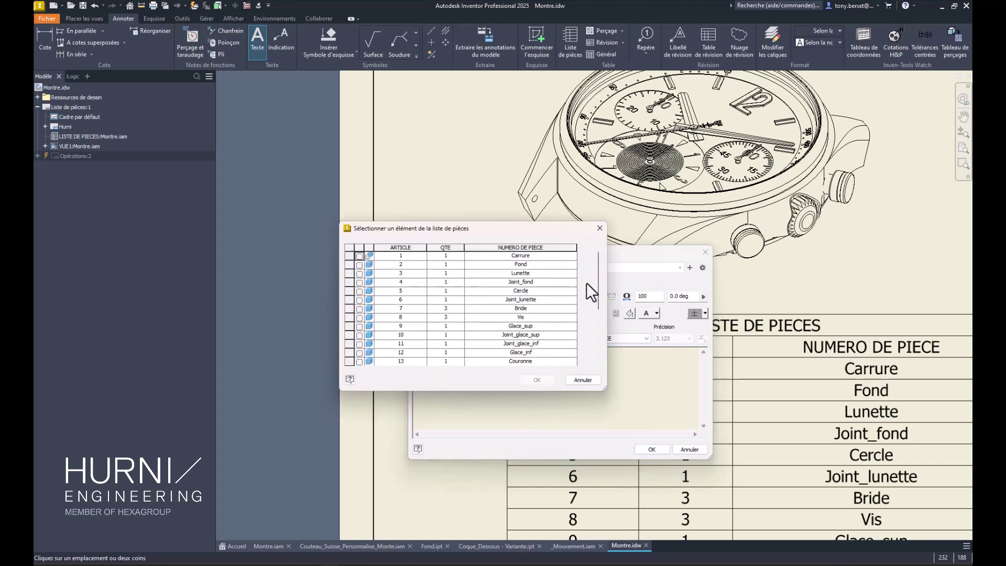
pyautogui.moveTo(597, 265)
pyautogui.mouseDown()
pyautogui.moveTo(594, 283)
pyautogui.moveTo(589, 255)
pyautogui.mouseUp()
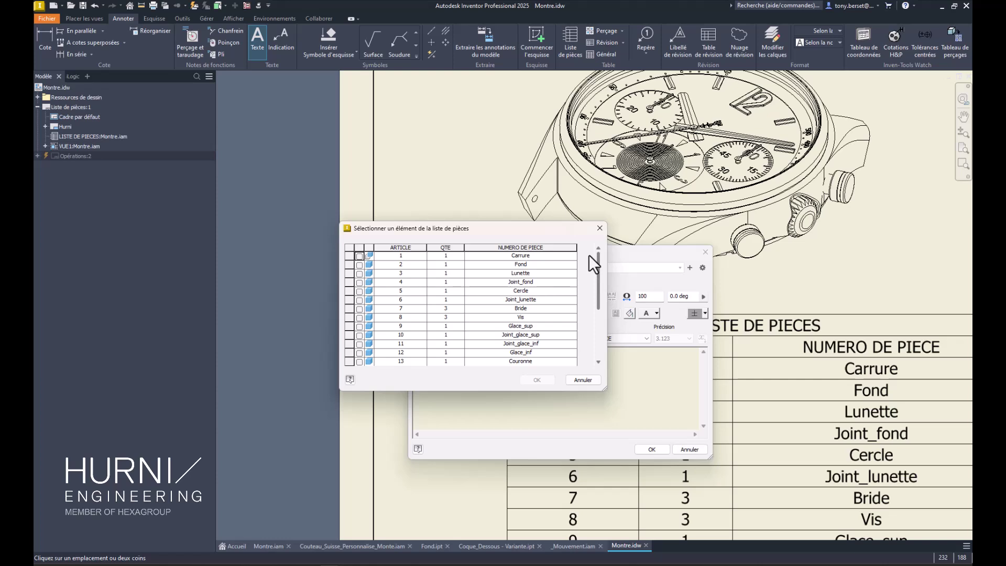
pyautogui.click(360, 265)
pyautogui.click(537, 379)
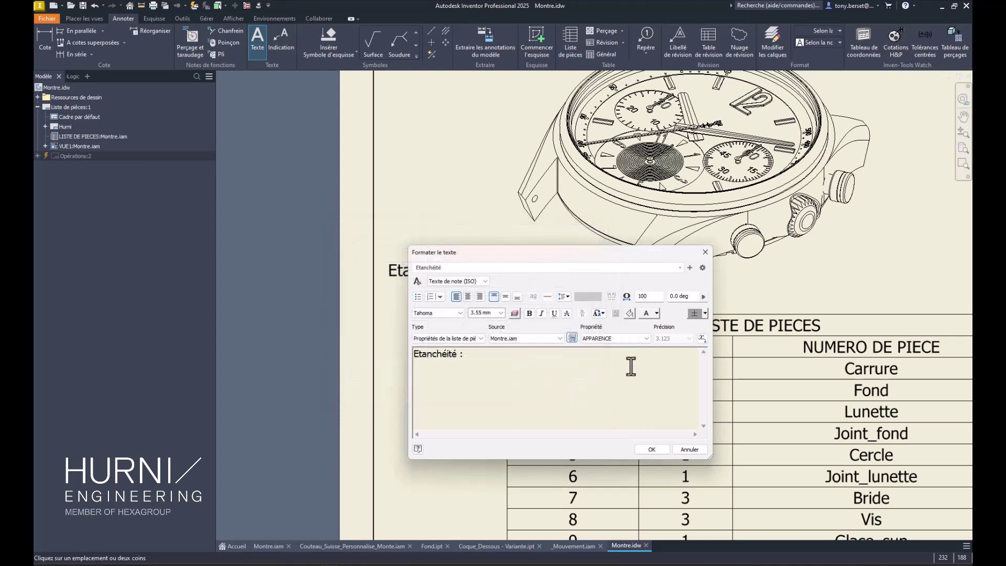
# Insert the DESCRIPTION property after the Etanchéité text, accept the note and finish the text command.
pyautogui.click(628, 338)
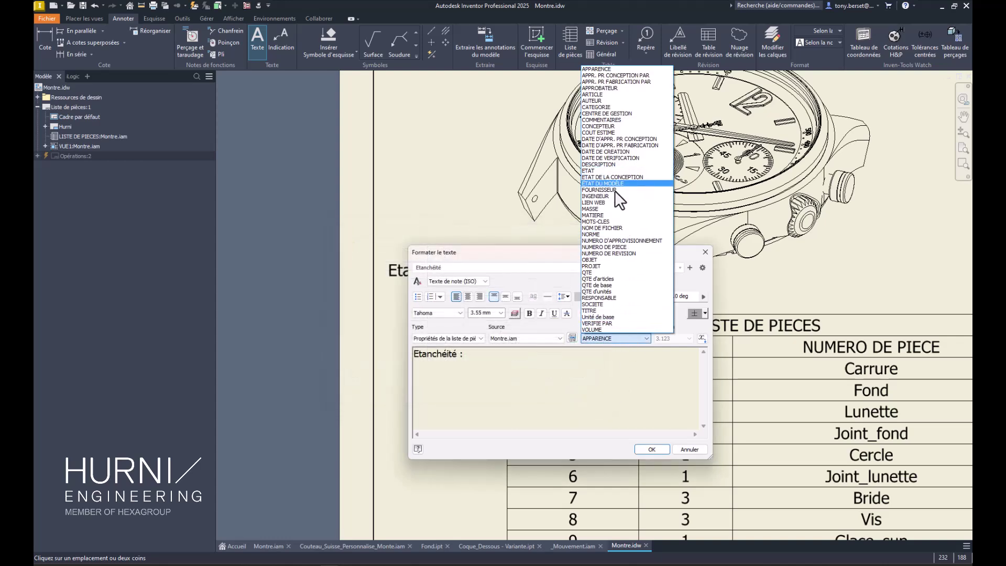
pyautogui.click(597, 165)
pyautogui.click(702, 338)
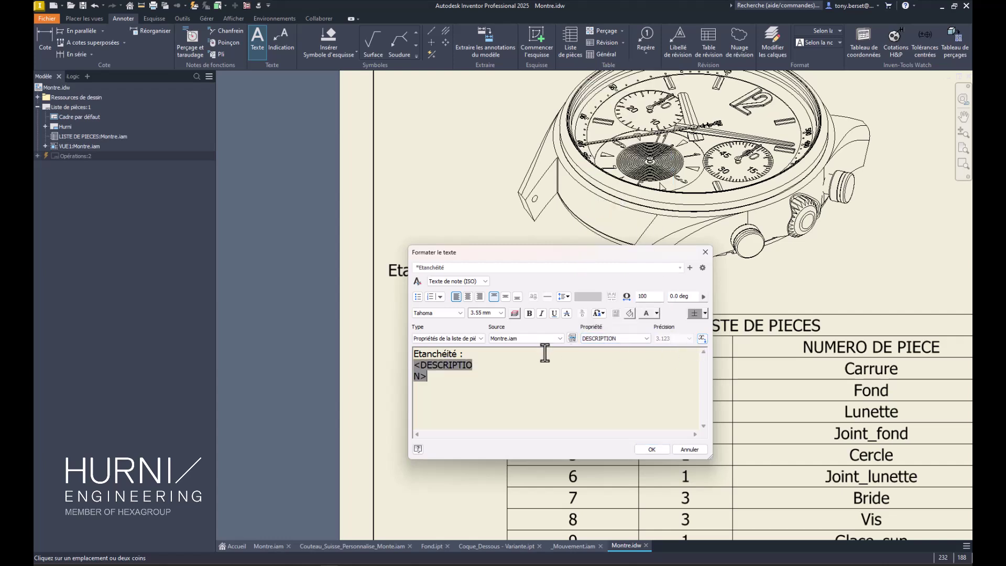
pyautogui.click(652, 449)
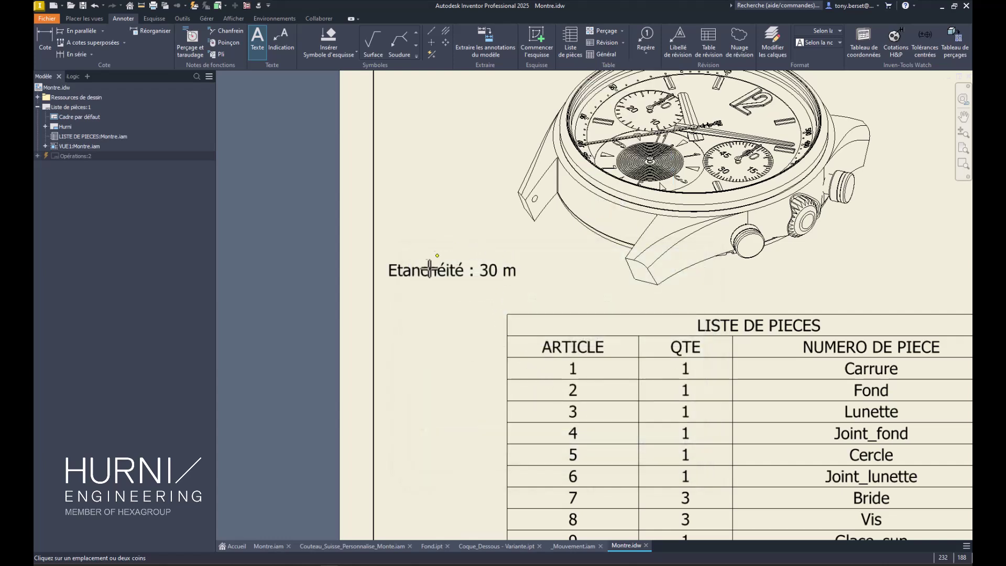
pyautogui.press('Escape')
# Activate the Opérations:2 sheet of Montre.idw.
pyautogui.scroll(-3, 443, 385)
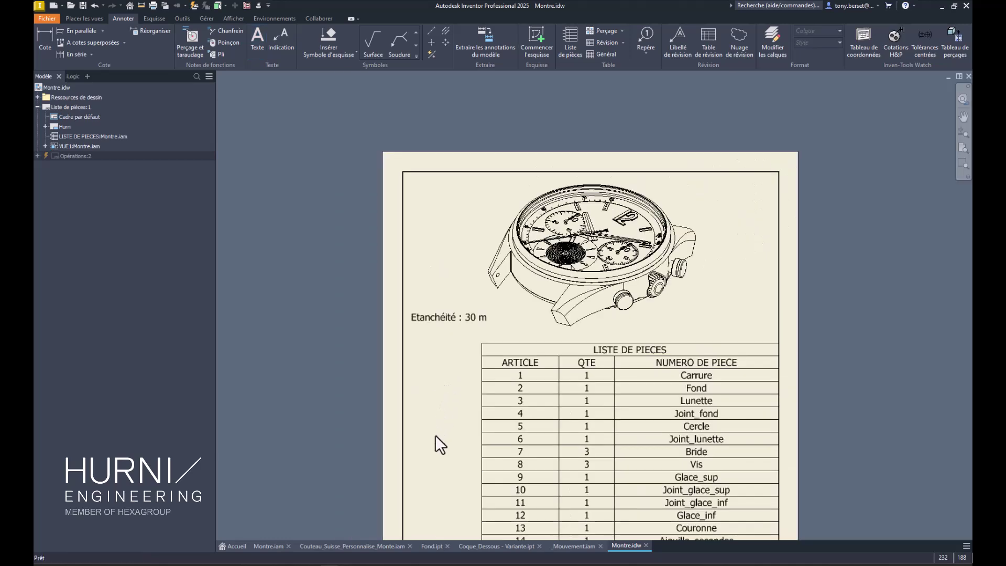
pyautogui.scroll(-3, 371, 320)
pyautogui.scroll(2, 372, 322)
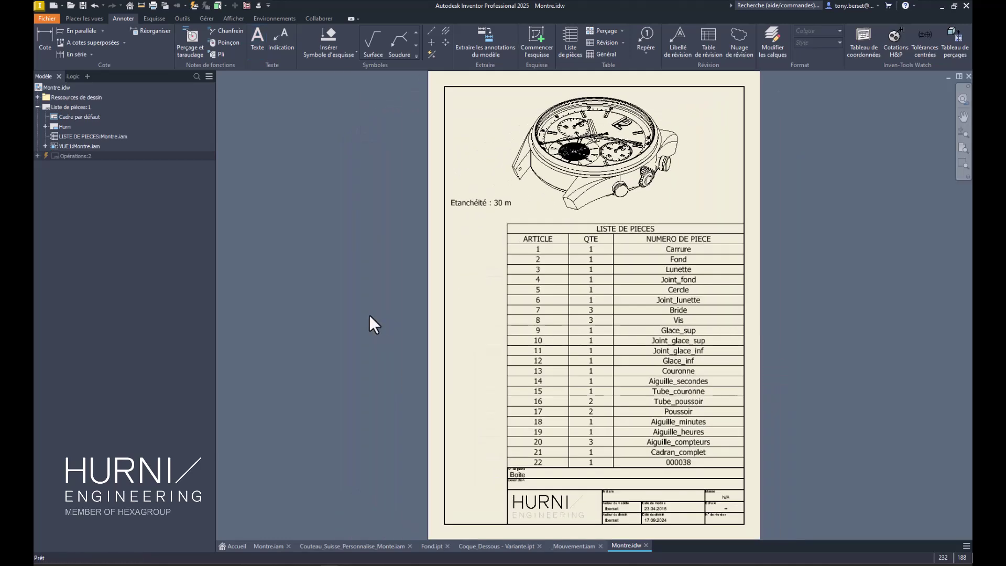
pyautogui.doubleClick(55, 156)
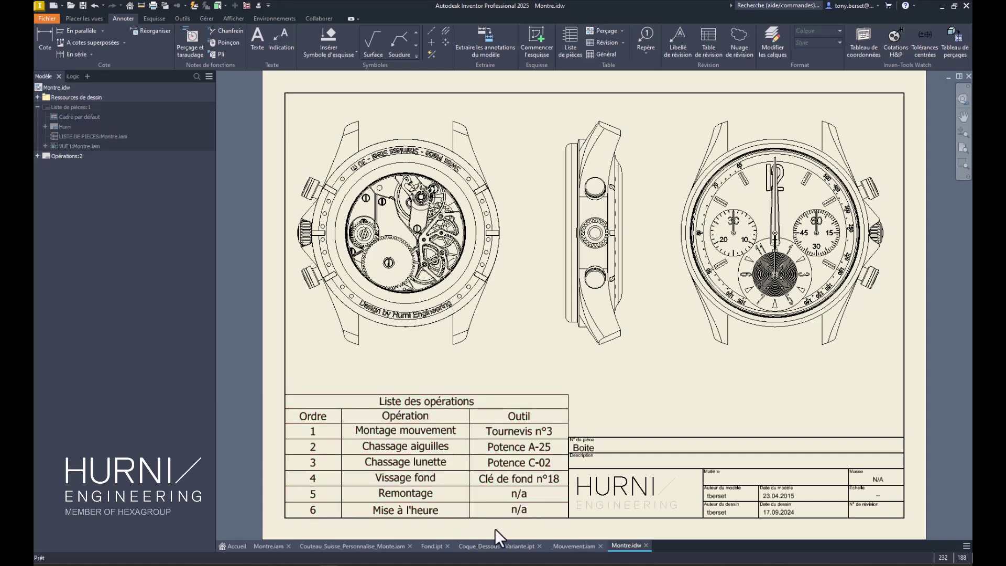
# Merge the two n/a Outil cells of rows 5 and 6 in the Liste des opérations table and accept the edit.
pyautogui.click(518, 511)
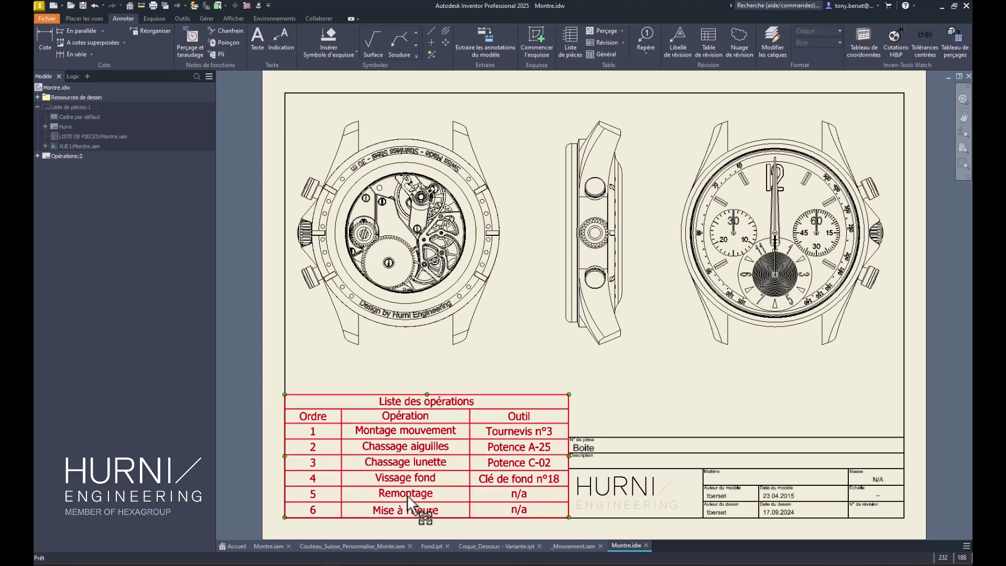
pyautogui.doubleClick(425, 496)
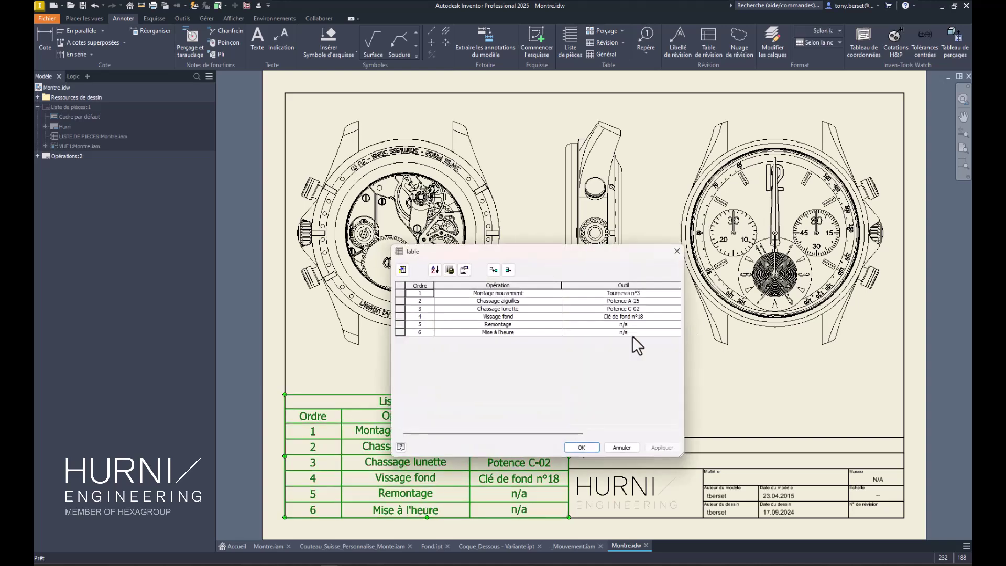
pyautogui.moveTo(631, 324); pyautogui.dragTo(630, 333)
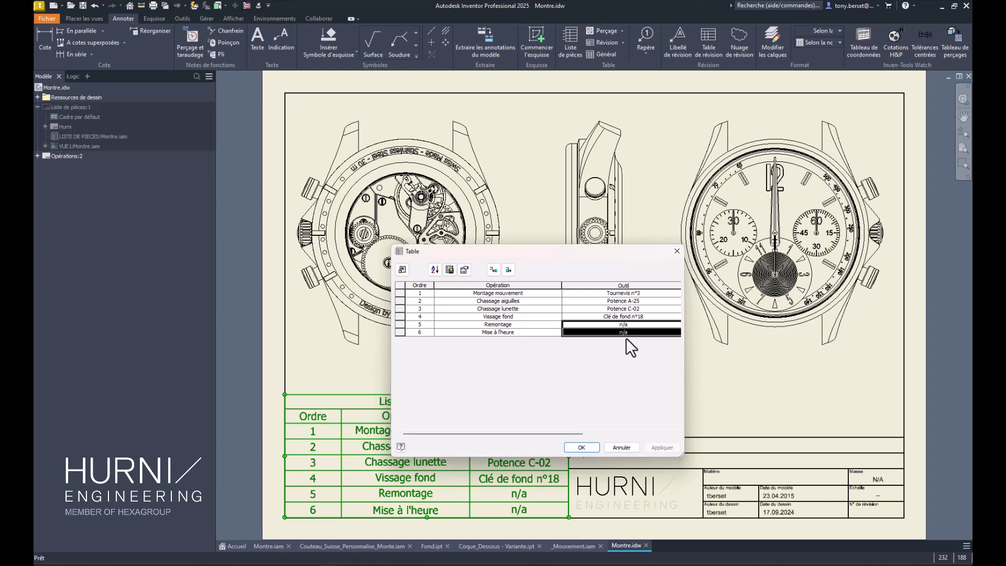
pyautogui.rightClick(601, 328)
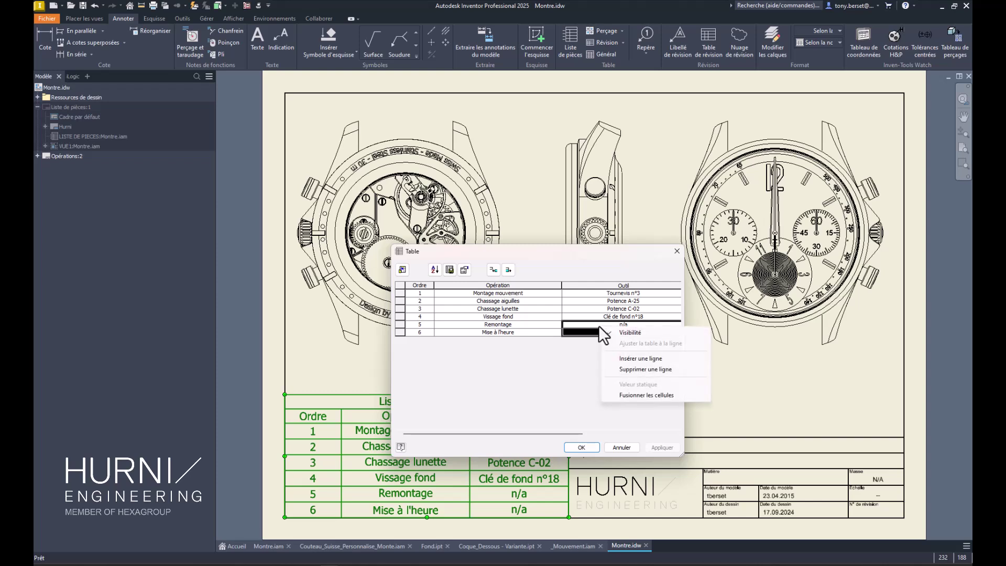
pyautogui.click(653, 400)
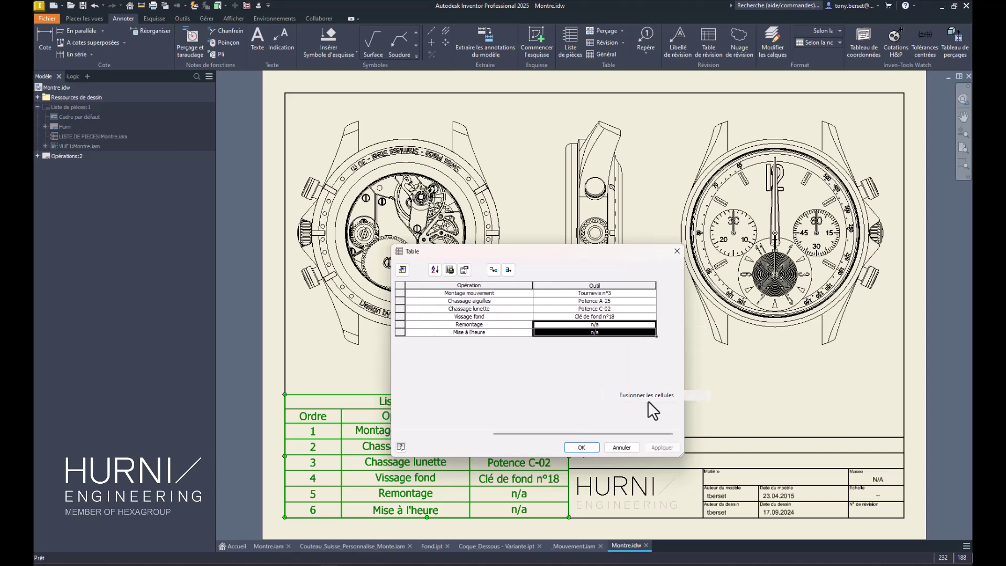
pyautogui.click(582, 446)
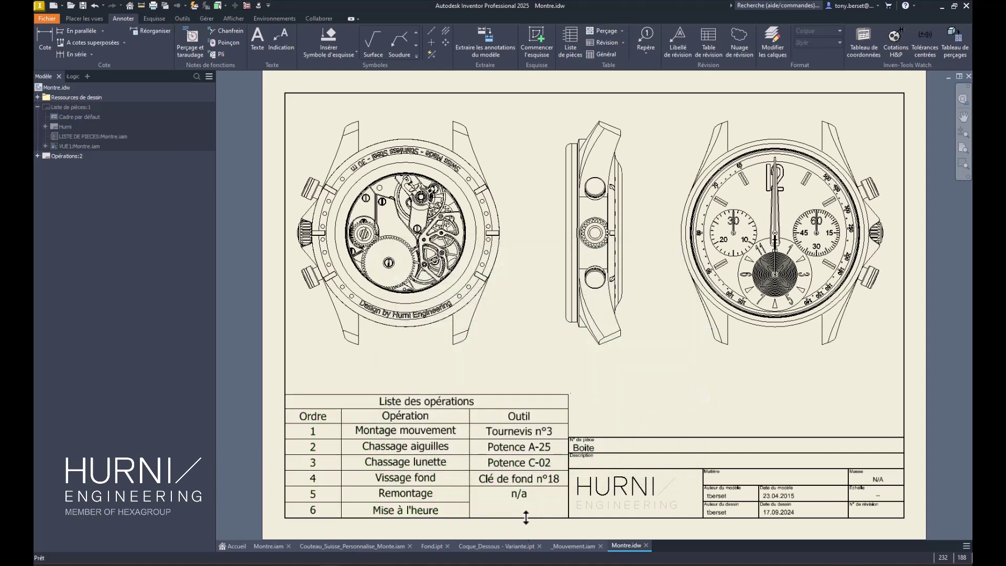